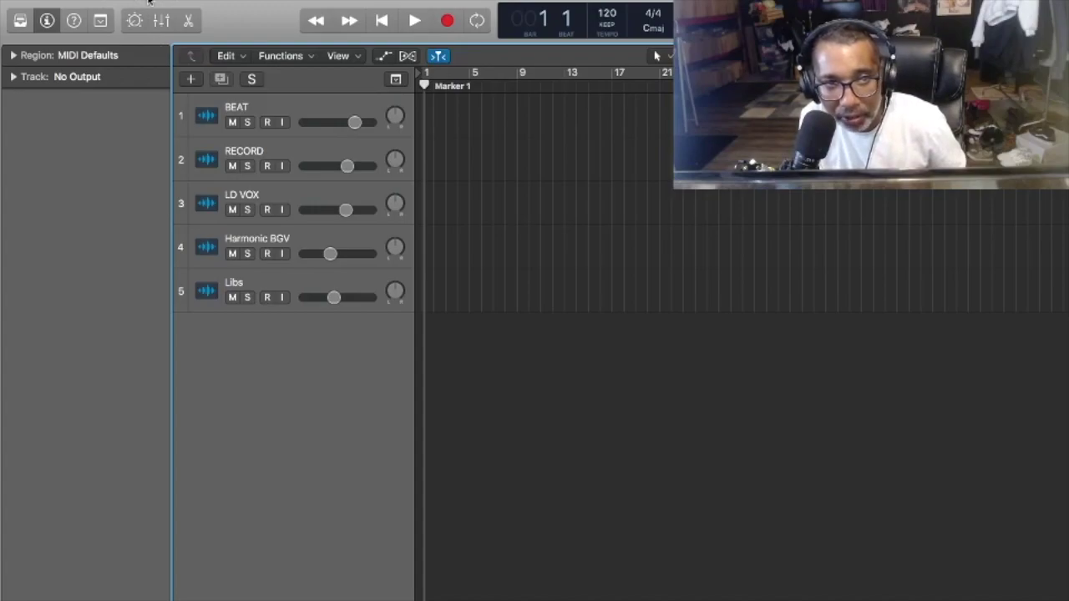
# Open the conscience riddim Logic project as the source for importing tracks.
pyautogui.click(118, 1)
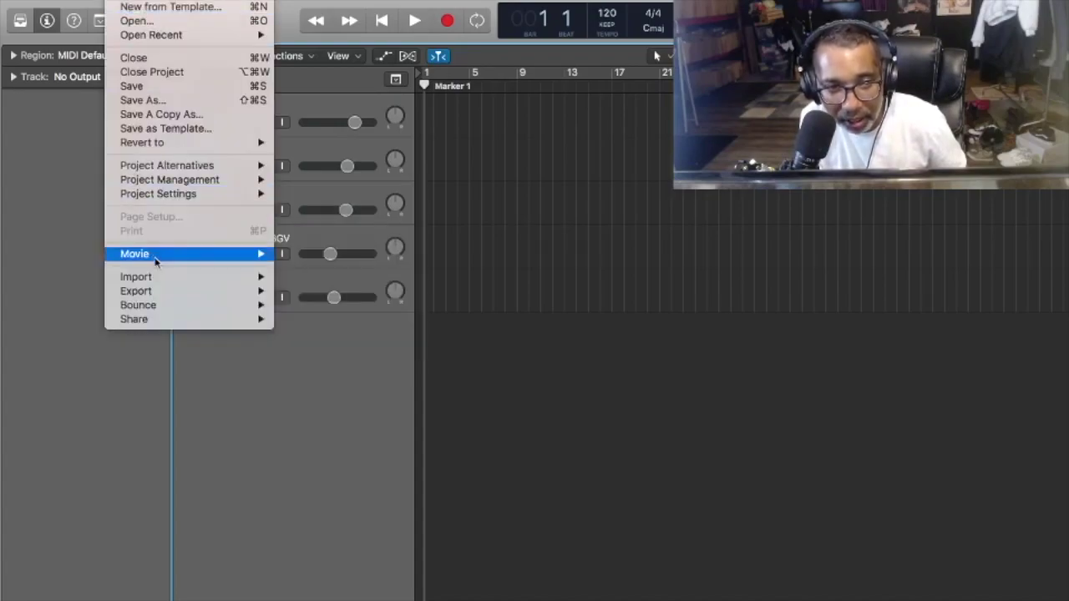
pyautogui.moveTo(179, 280)
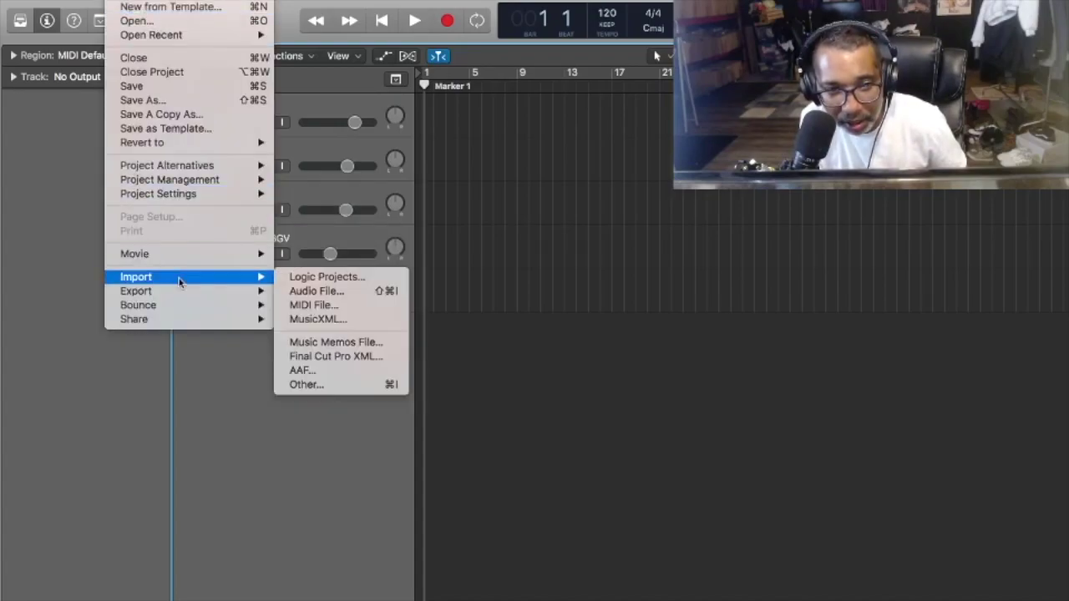
pyautogui.click(298, 278)
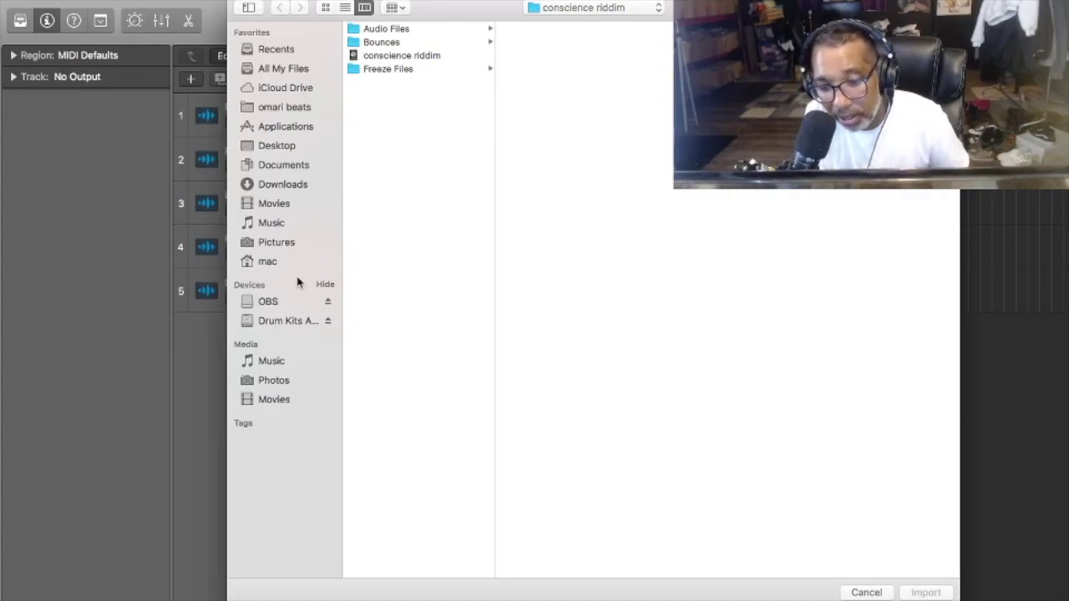
pyautogui.click(424, 55)
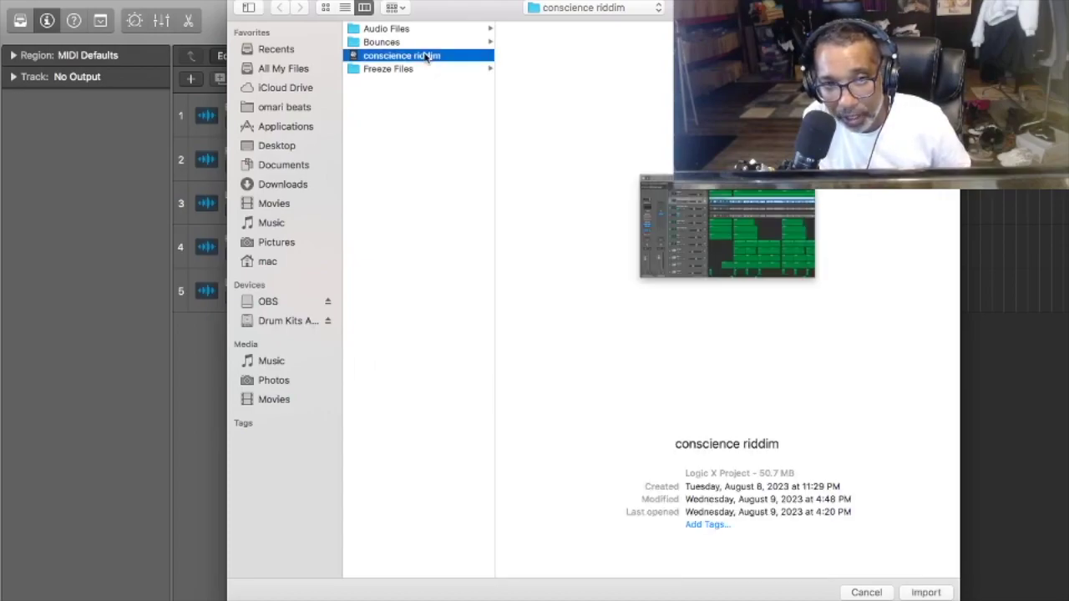
pyautogui.doubleClick(424, 55)
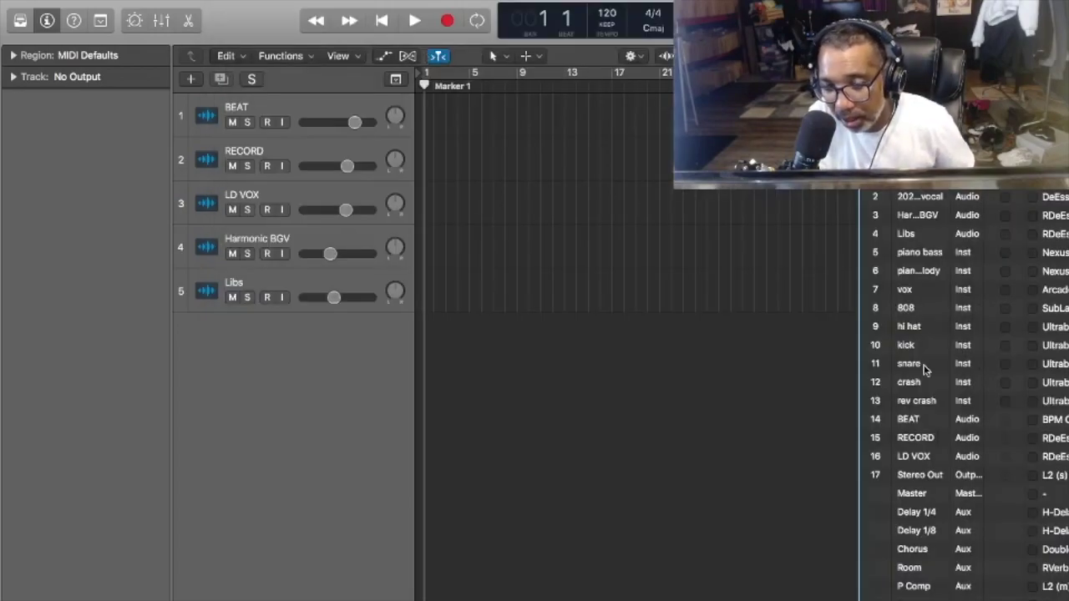
# Import the 808, hi hat, kick, snare, crash and rev crash tracks with their content and plug-ins, and close the import list.
pyautogui.click(1005, 309)
pyautogui.click(1033, 309)
pyautogui.click(1004, 327)
pyautogui.click(1032, 327)
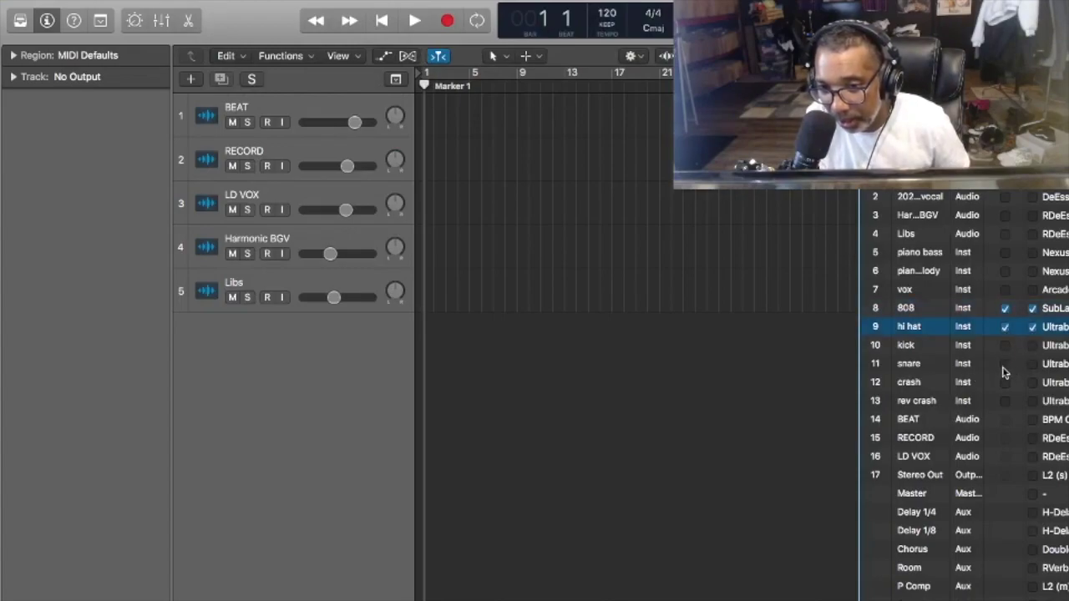
pyautogui.click(1006, 346)
pyautogui.click(1032, 345)
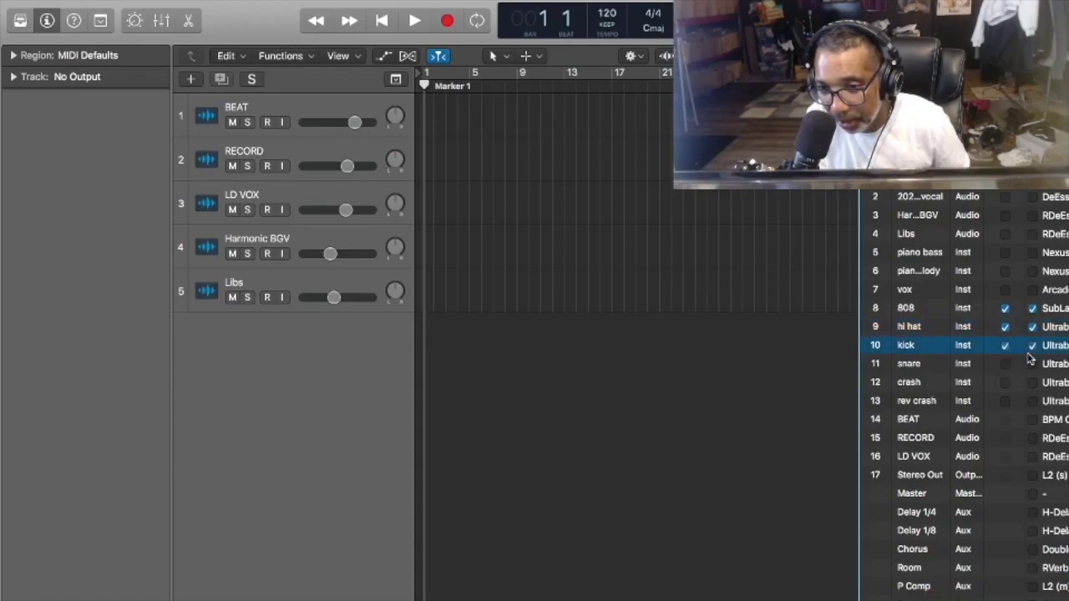
pyautogui.click(1005, 365)
pyautogui.click(1032, 364)
pyautogui.click(1006, 382)
pyautogui.click(1032, 382)
pyautogui.click(1006, 402)
pyautogui.click(1031, 400)
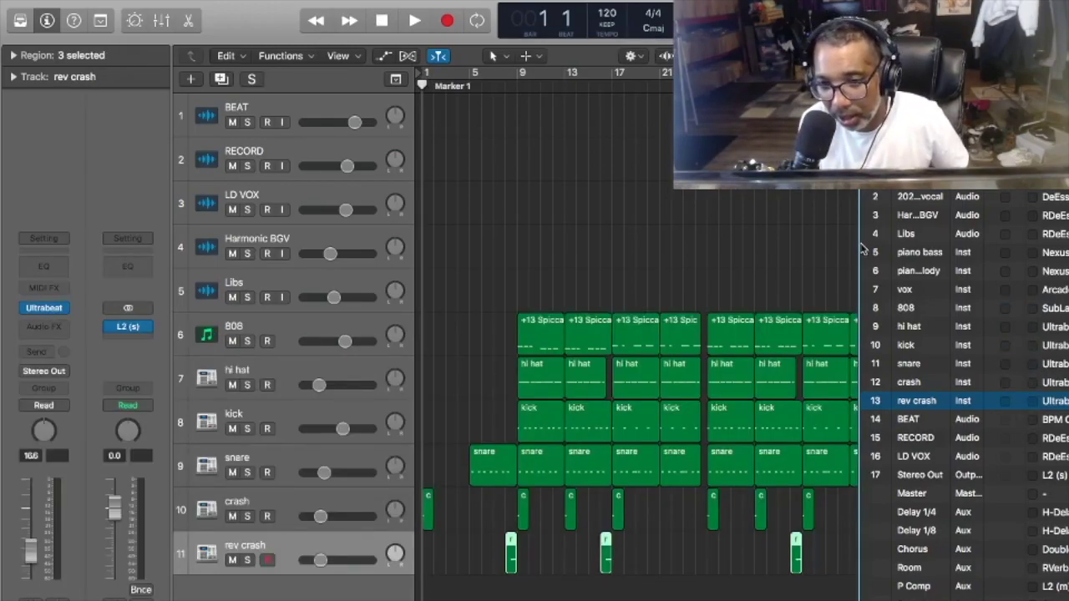
pyautogui.moveTo(857, 247); pyautogui.dragTo(1060, 252)
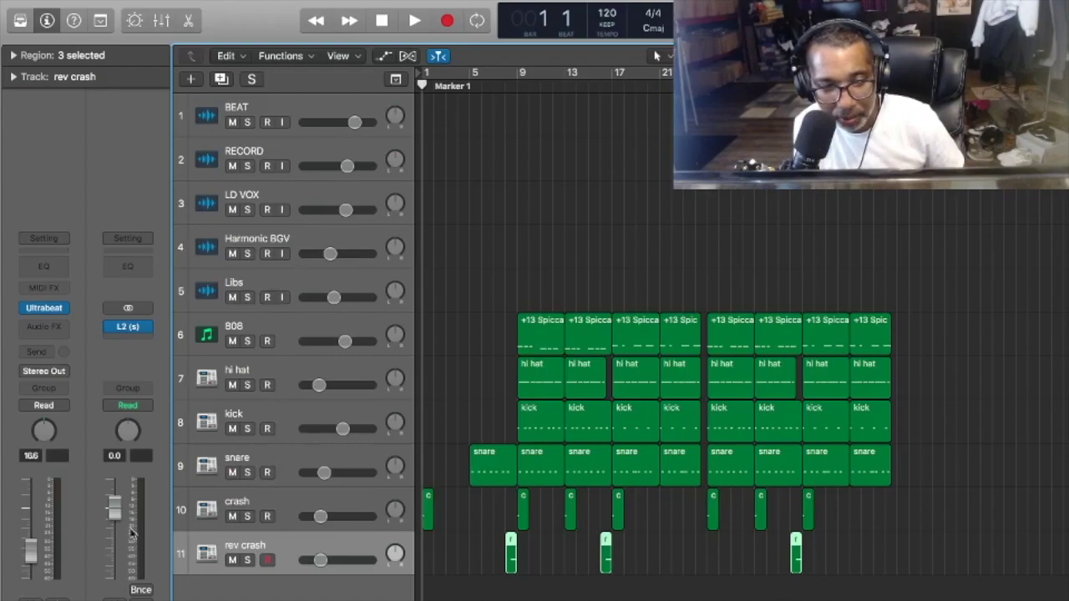
# Switch to Finder, browse the Drum Kits And Sessions drive, and preview DIGENIUS_110_chord_loop_spook_Amin.wav.
pyautogui.click(52, 595)
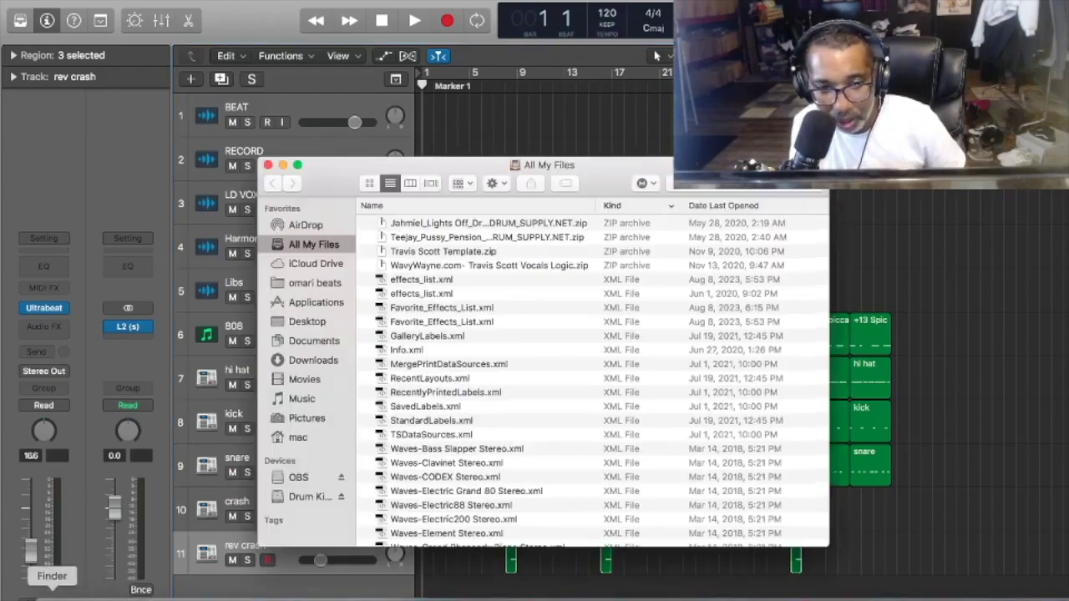
pyautogui.click(309, 497)
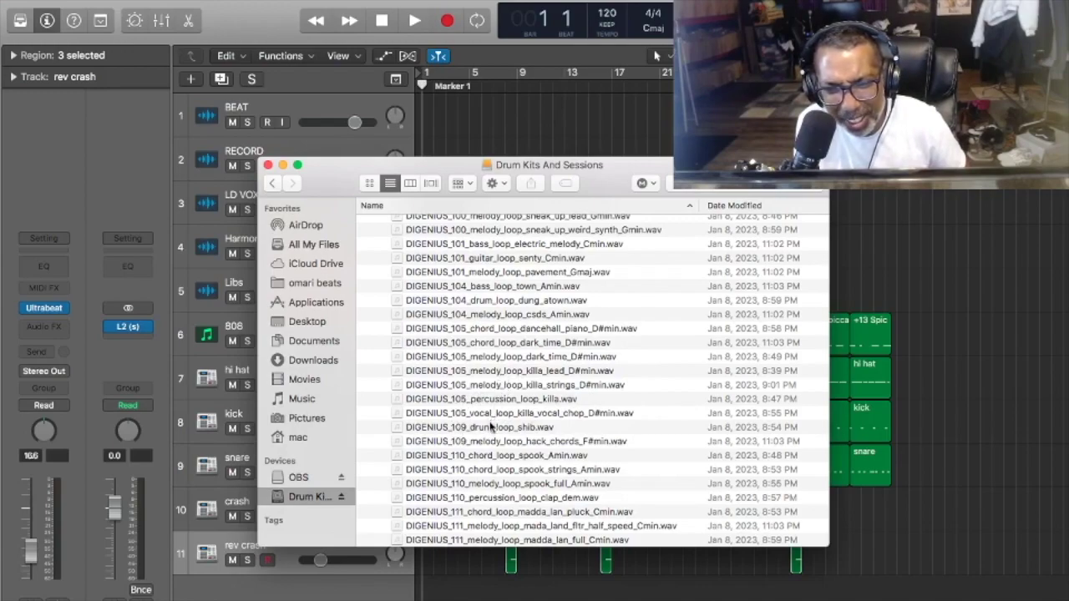
pyautogui.click(516, 457)
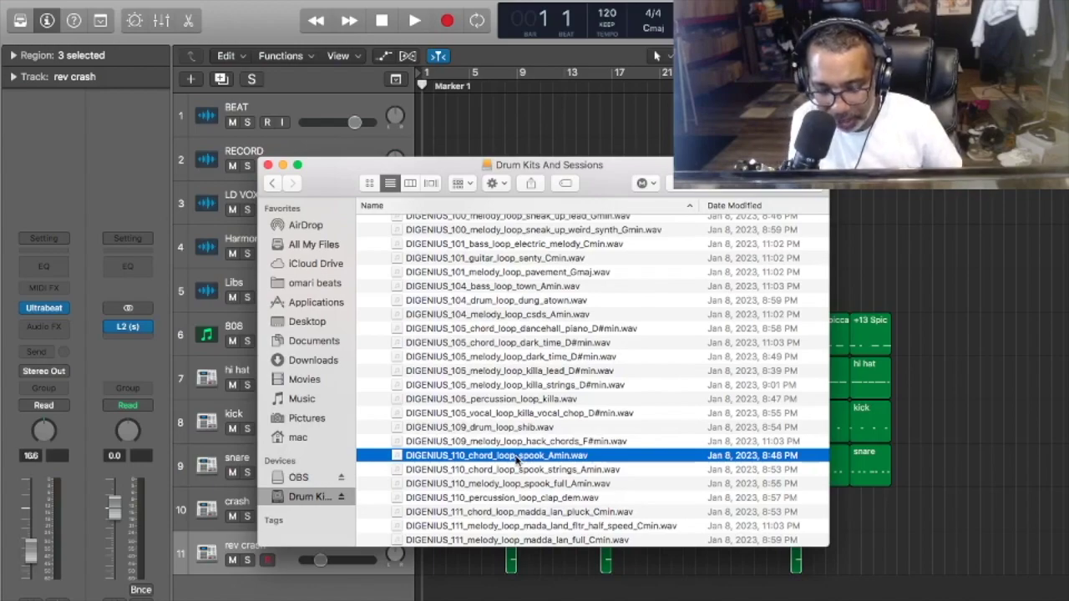
pyautogui.press('space')
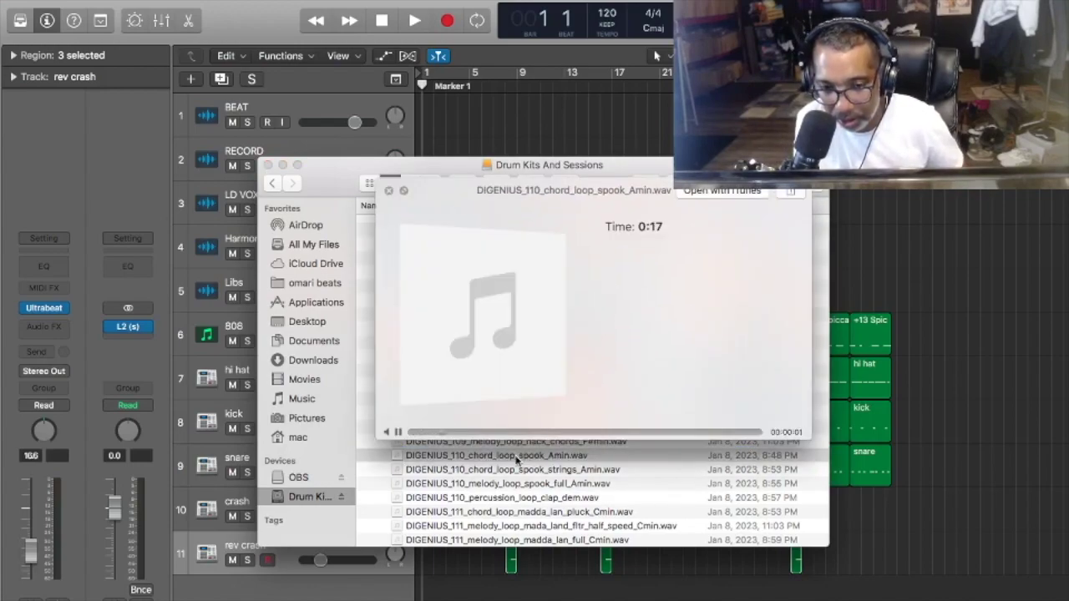
pyautogui.press('space')
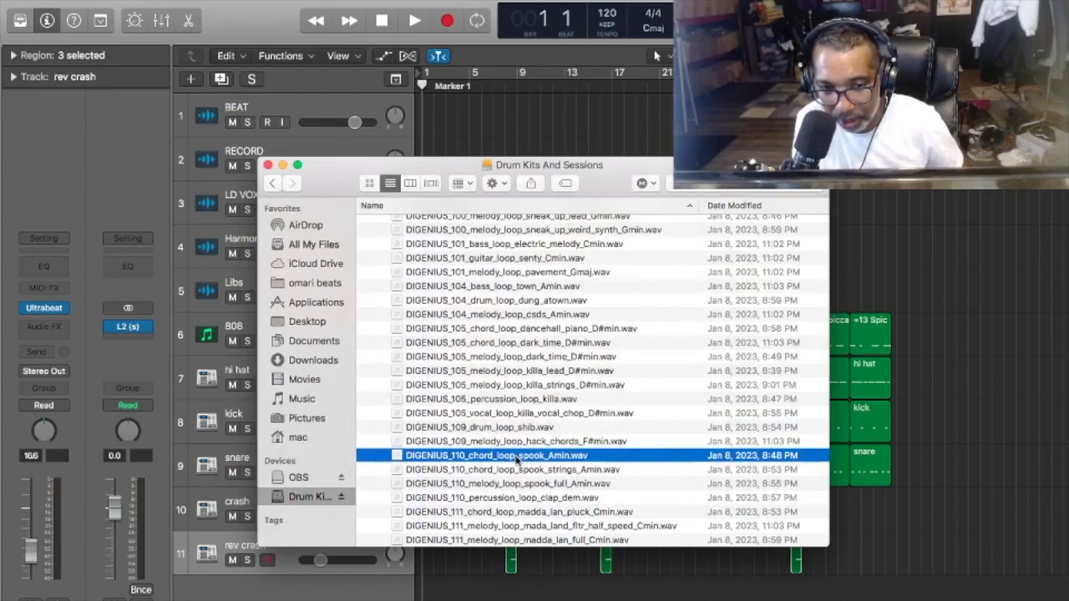
# Add DIGENIUS_110_chord_loop_spook_Amin.wav on a new track at bar 1 and move that track above BEAT.
pyautogui.moveTo(426, 174); pyautogui.dragTo(706, 236)
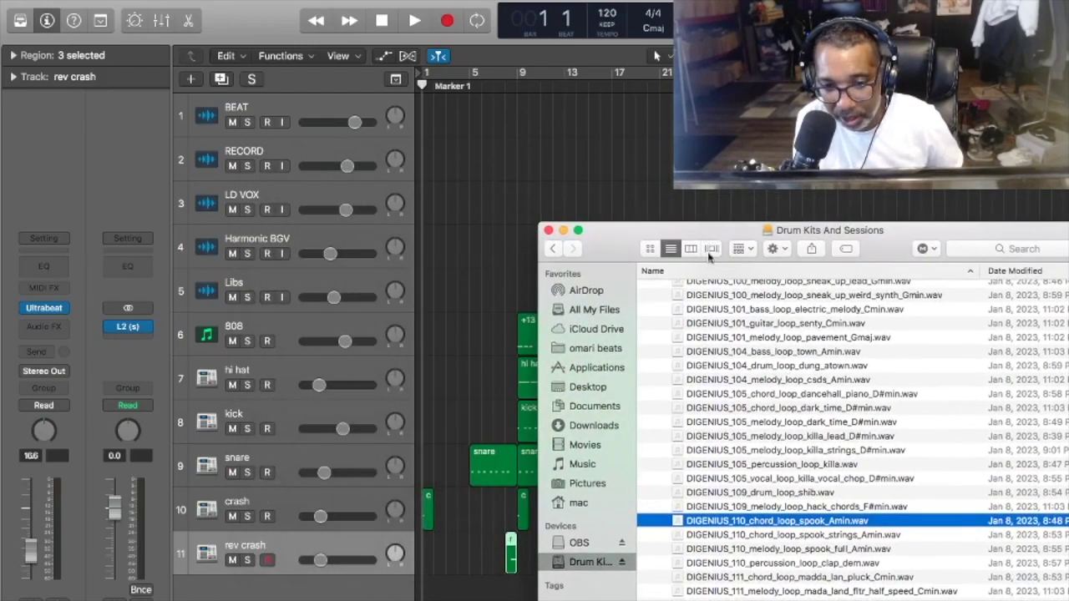
pyautogui.moveTo(738, 522); pyautogui.dragTo(415, 596)
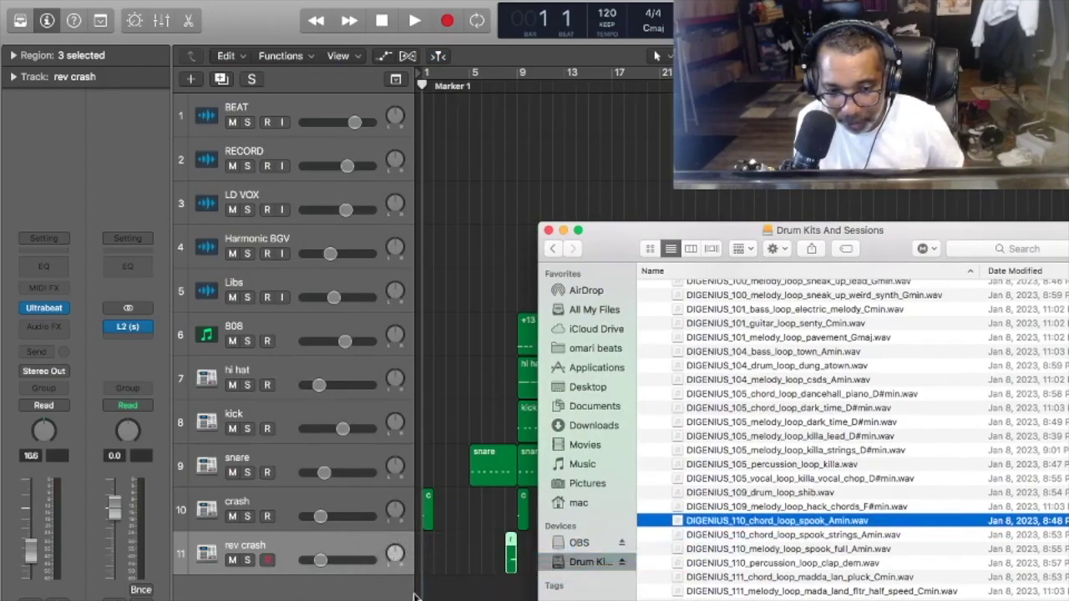
pyautogui.moveTo(720, 522); pyautogui.dragTo(415, 594)
pyautogui.moveTo(709, 523); pyautogui.dragTo(423, 582)
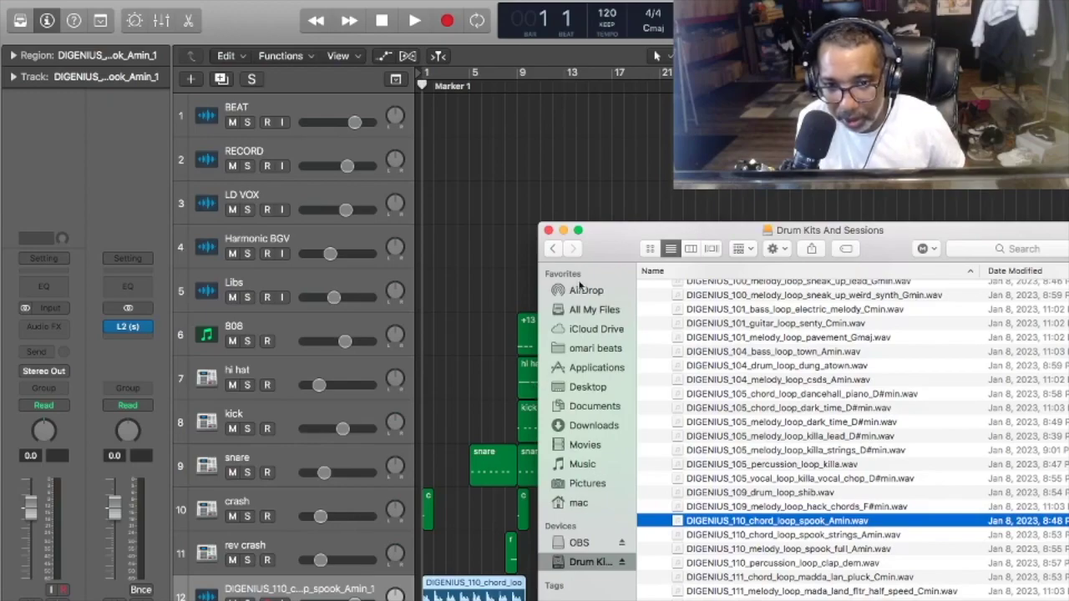
pyautogui.moveTo(299, 589); pyautogui.dragTo(302, 110)
# Move the BEAT, RECORD, LD VOX, Harmonic BGV and Libs tracks together below the rev crash track.
pyautogui.click(286, 153)
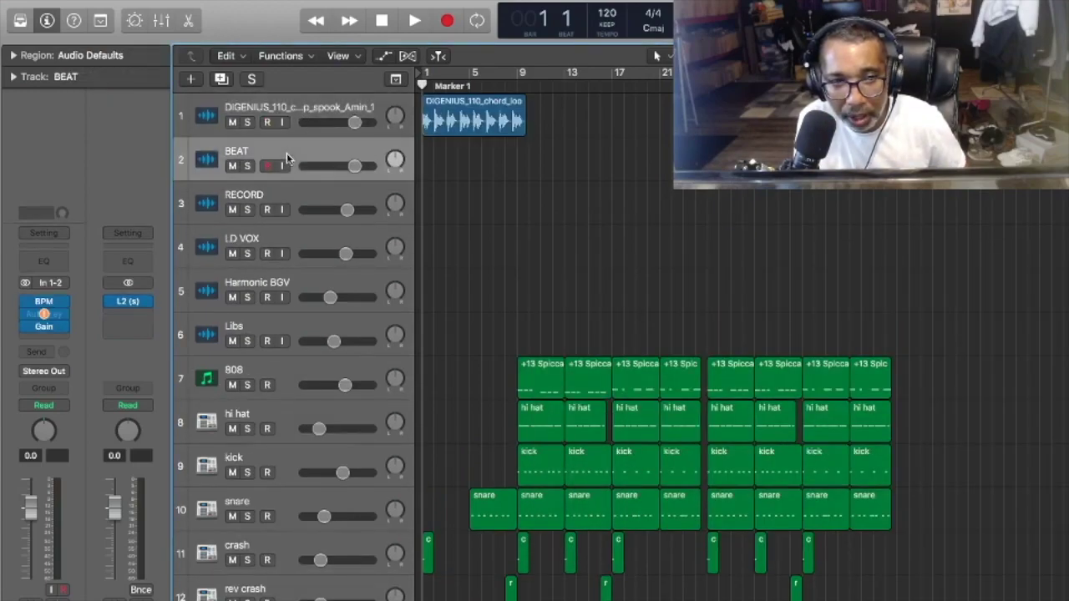
pyautogui.hotkey('shift', 'Down')
pyautogui.hotkey('shift', 'Down')
pyautogui.hotkey('shift', 'Down')
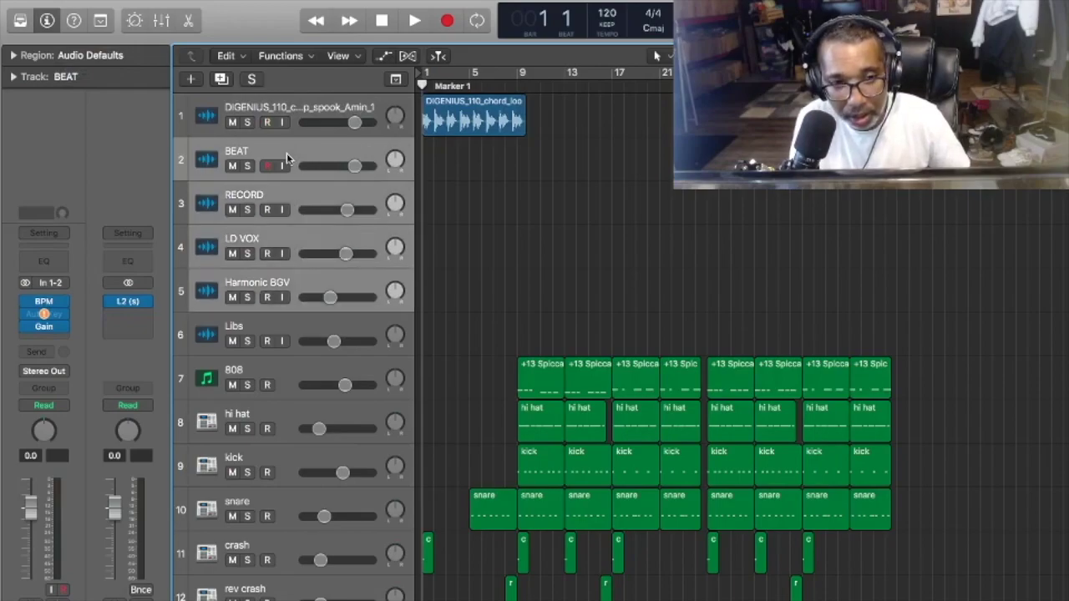
pyautogui.hotkey('shift', 'Down')
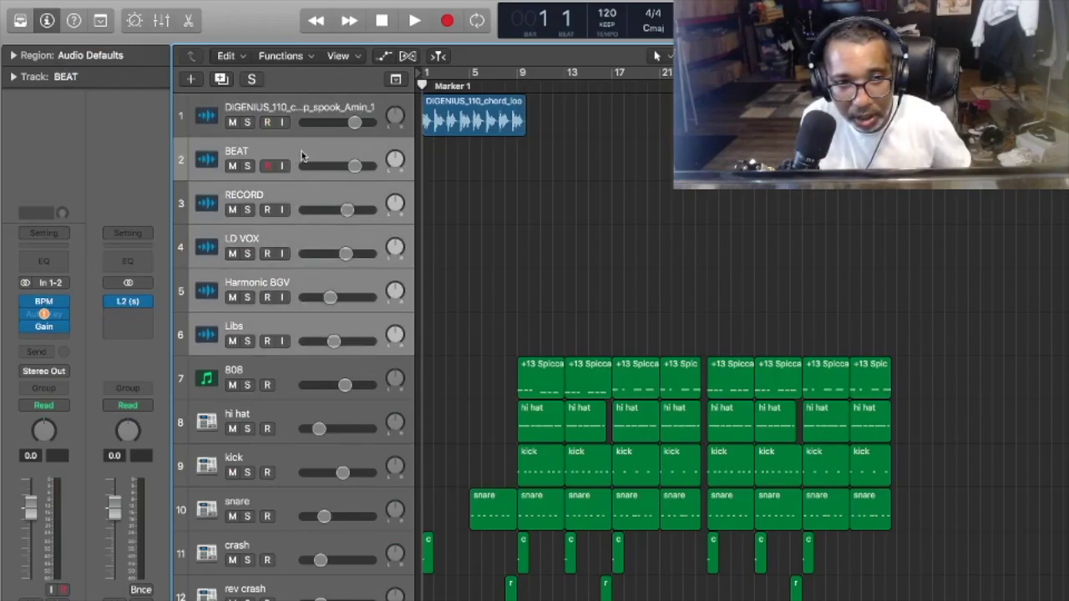
pyautogui.press('super+BackSpace')
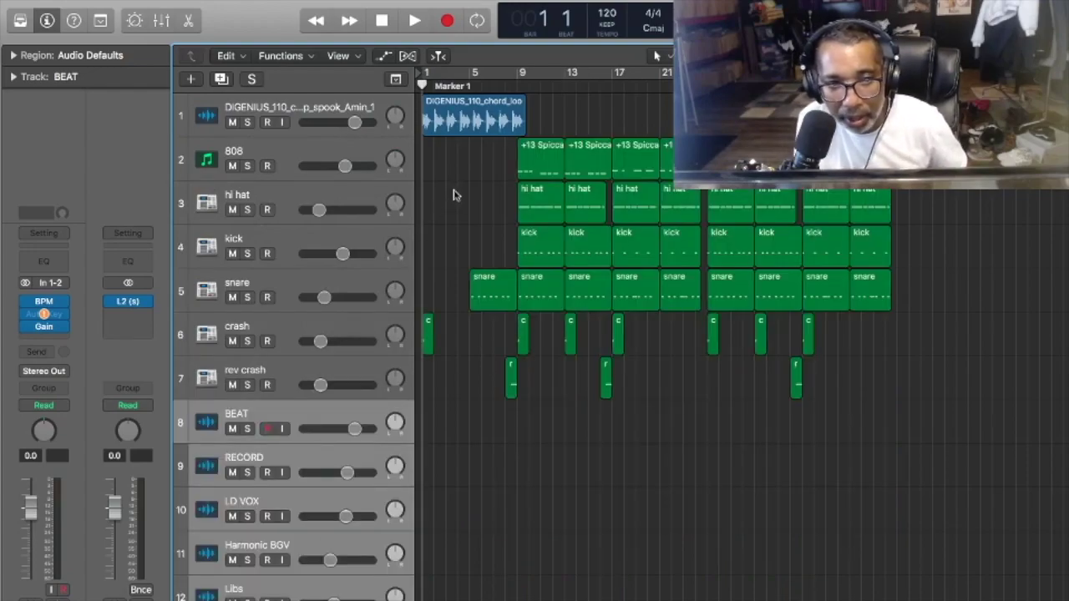
pyautogui.click(363, 370)
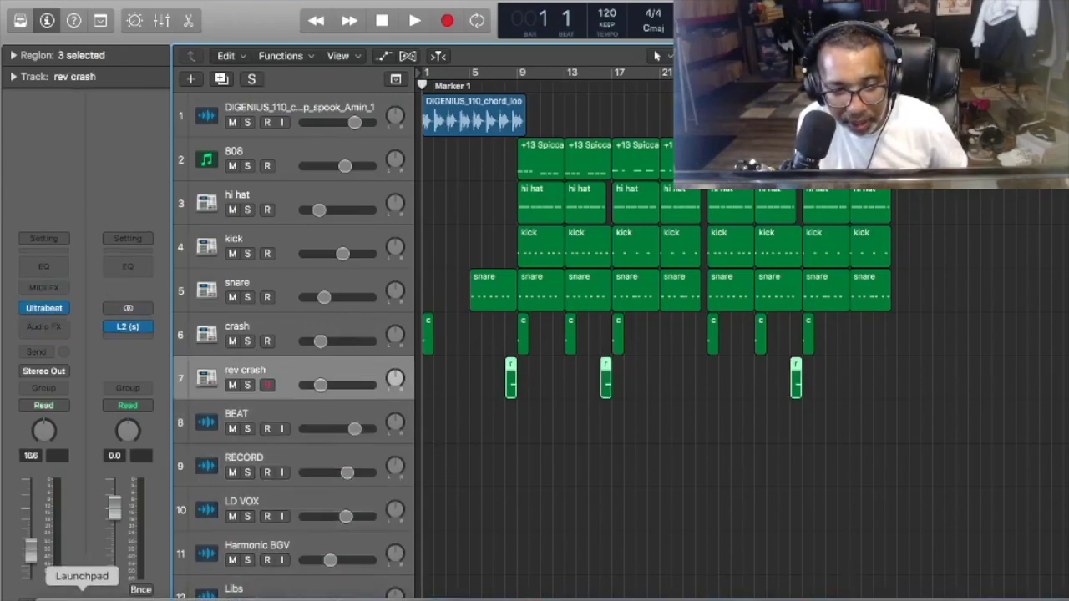
# Add DIGENIUS_110_chord_loop_spook_strings_Amin.wav from Finder on a new track at bar 1 and move it directly below the first chord loop track.
pyautogui.click(53, 595)
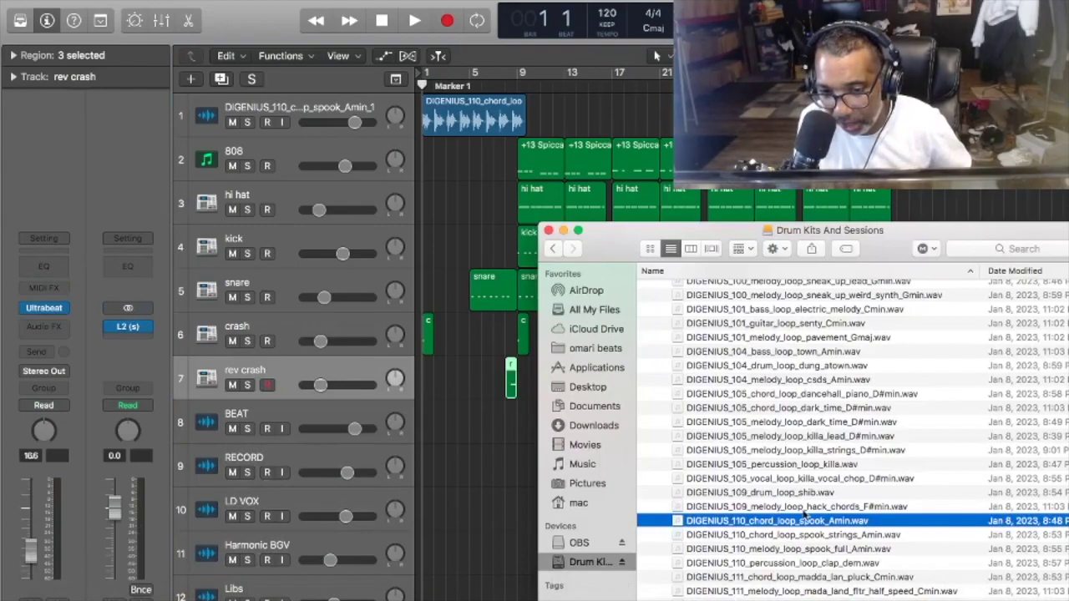
pyautogui.click(785, 536)
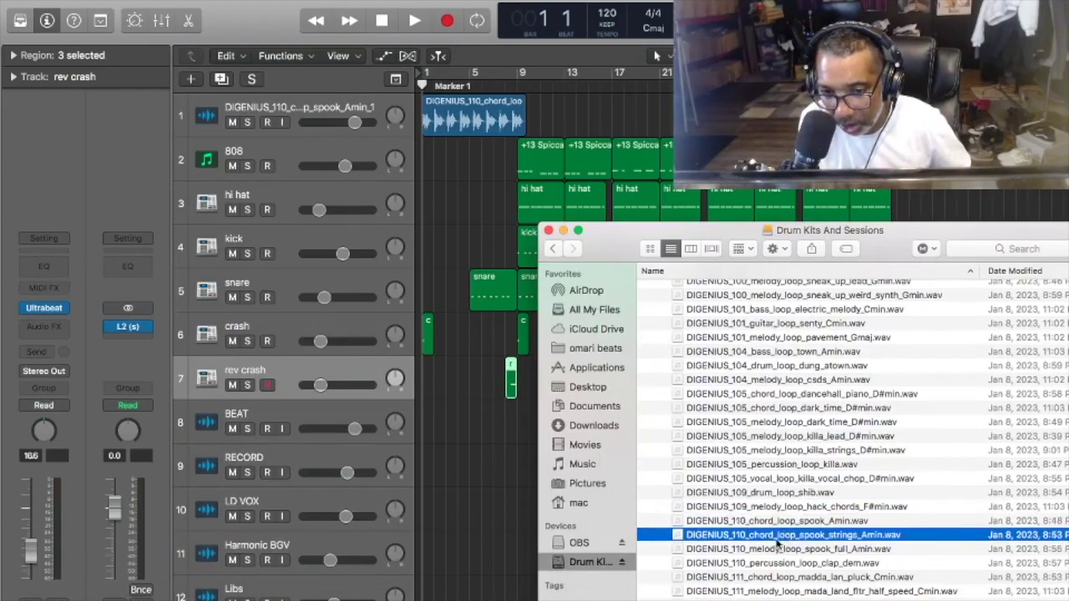
pyautogui.moveTo(767, 541); pyautogui.dragTo(428, 589)
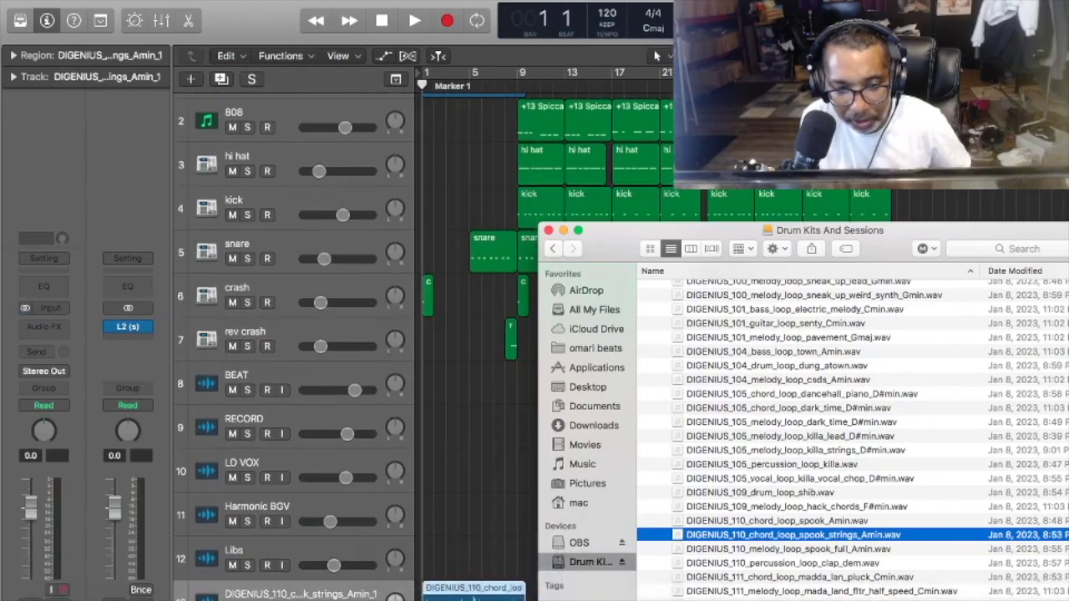
pyautogui.moveTo(338, 596); pyautogui.dragTo(351, 158)
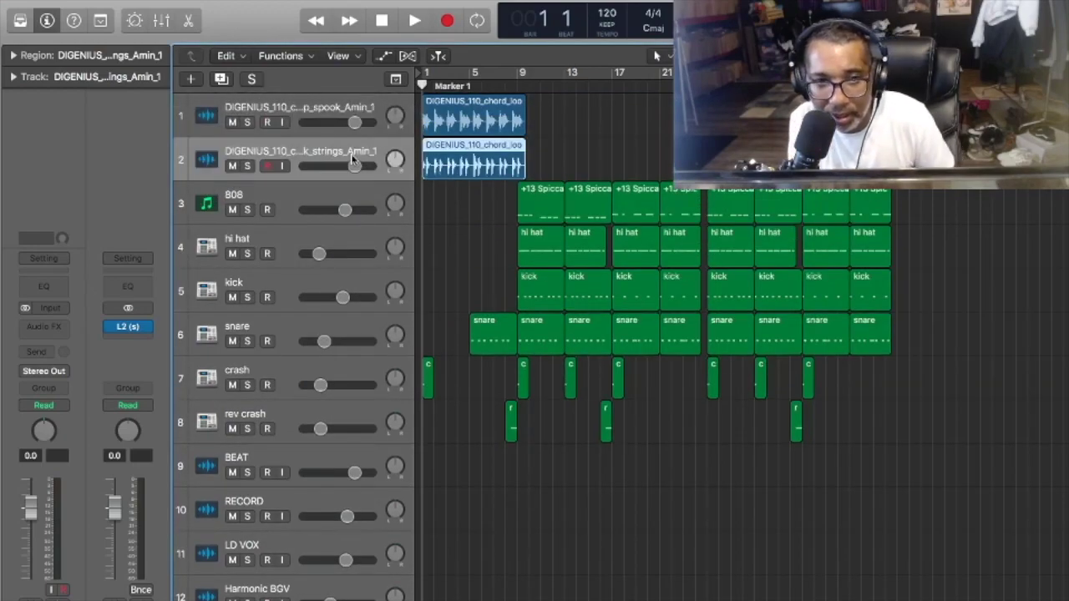
# Turn on cycle playback from bar 1, audition the arrangement, and lower both chord loop tracks, setting the strings loop to -5.0 dB.
pyautogui.moveTo(426, 82); pyautogui.dragTo(701, 288)
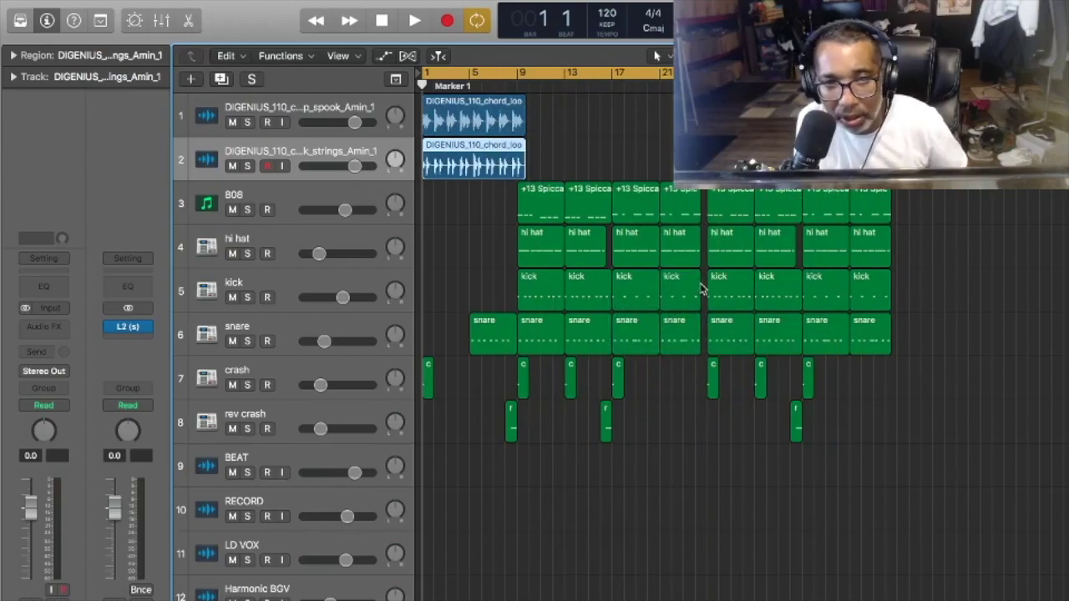
pyautogui.press('space')
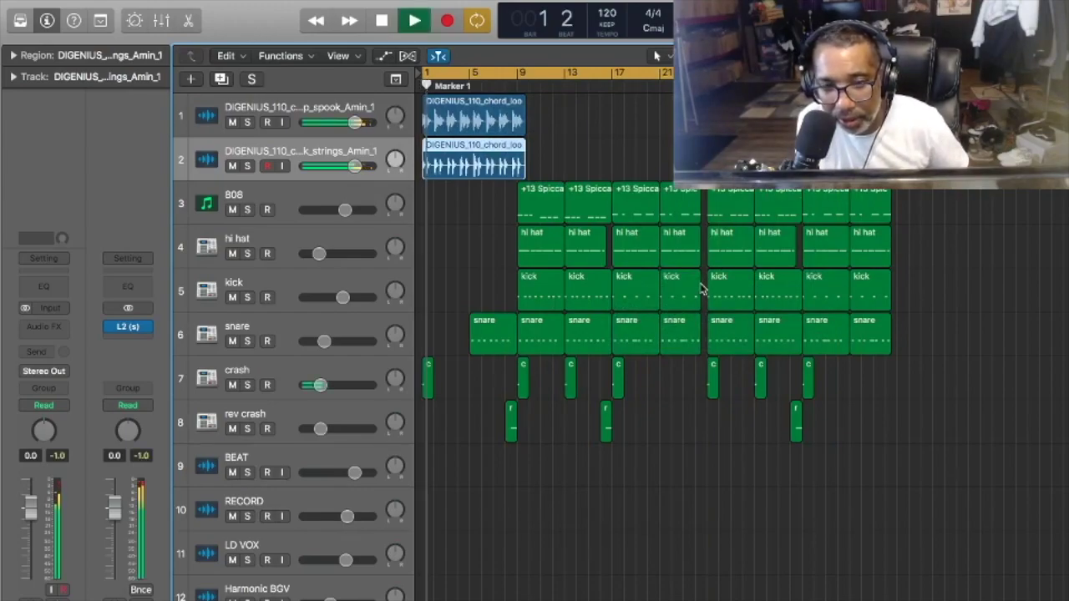
pyautogui.press('space')
pyautogui.moveTo(334, 167); pyautogui.dragTo(319, 169)
pyautogui.moveTo(354, 122); pyautogui.dragTo(340, 122)
pyautogui.press('space')
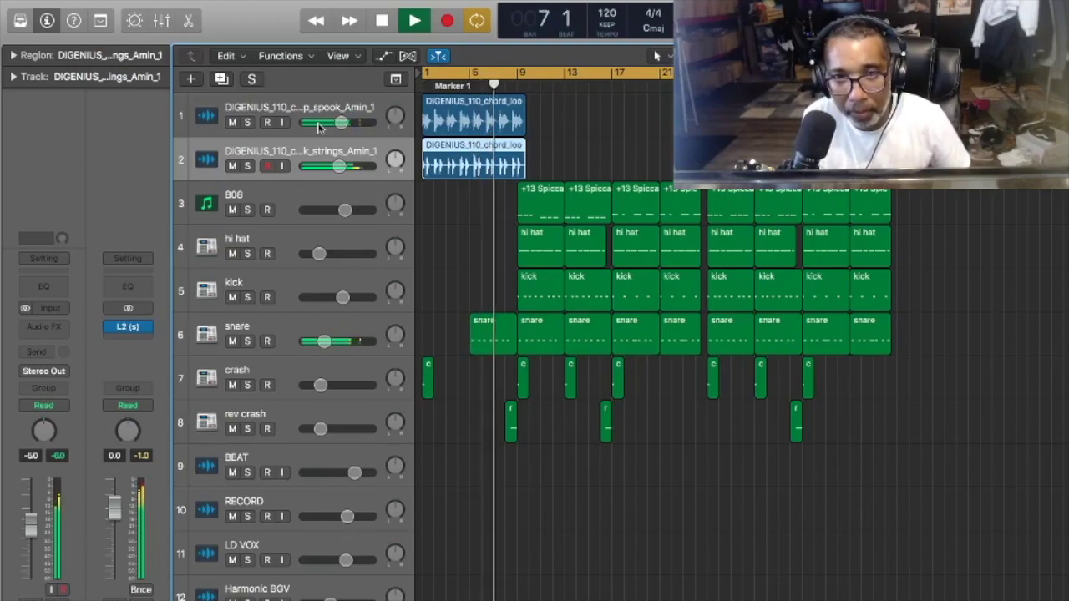
pyautogui.press('space')
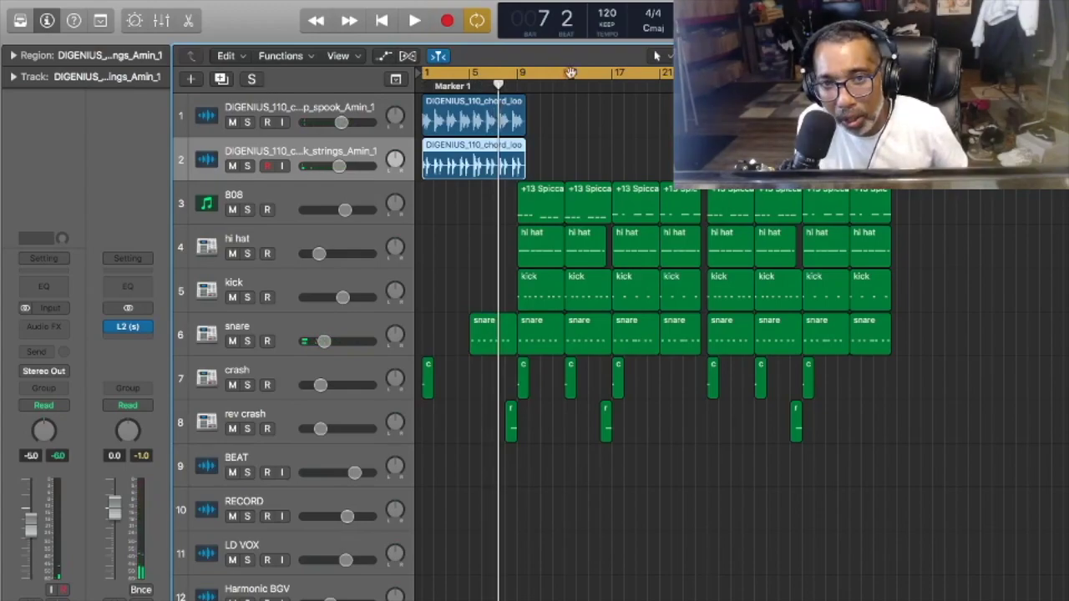
# Set the project tempo to 110 and copy both chord loop regions to bar 9.
pyautogui.moveTo(607, 14); pyautogui.dragTo(608, 43)
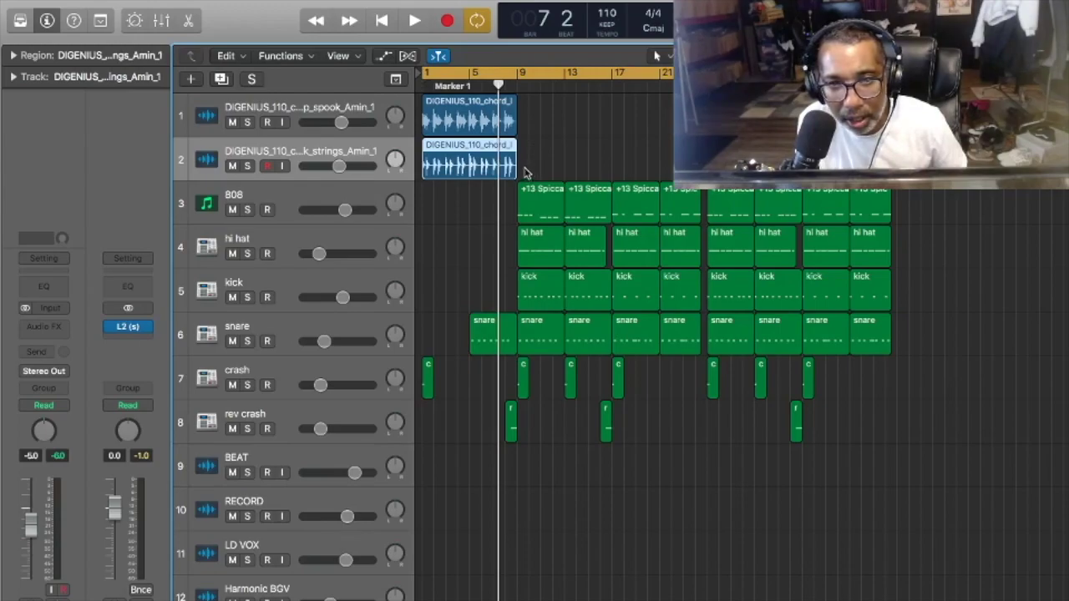
pyautogui.keyDown('shift'); pyautogui.click(469, 120); pyautogui.keyUp('shift')
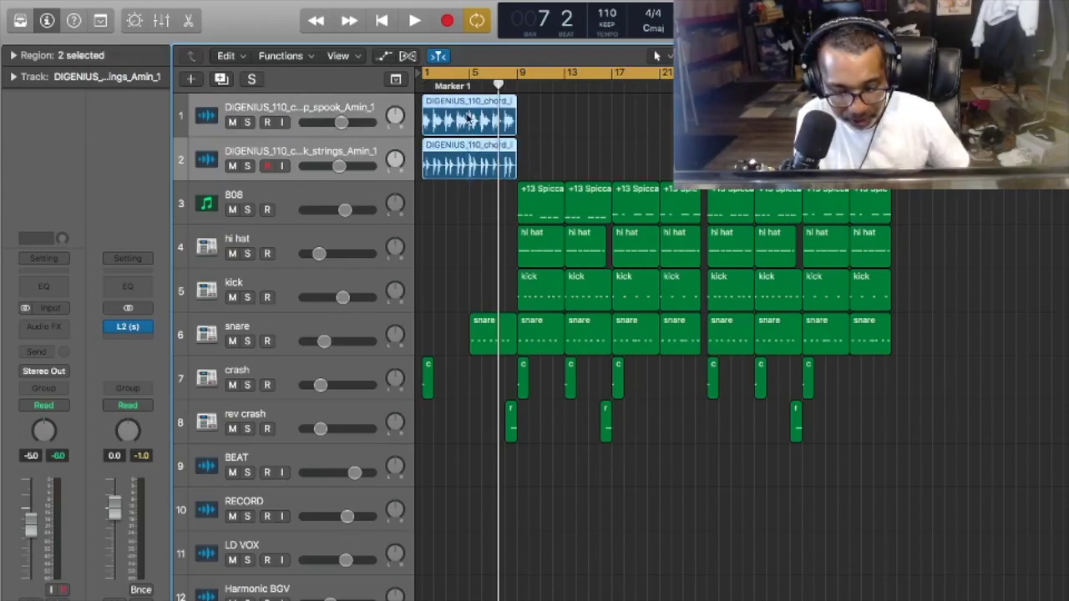
pyautogui.moveTo(469, 119); pyautogui.dragTo(566, 119)
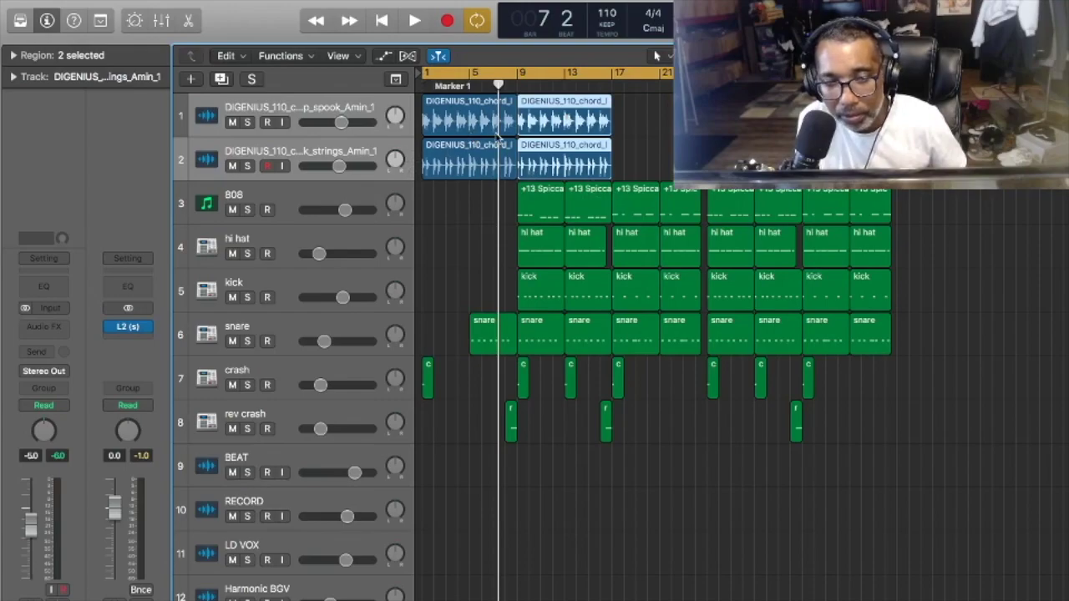
# Deselect the copied loop regions and create a new audio track below the strings loop track.
pyautogui.click(447, 209)
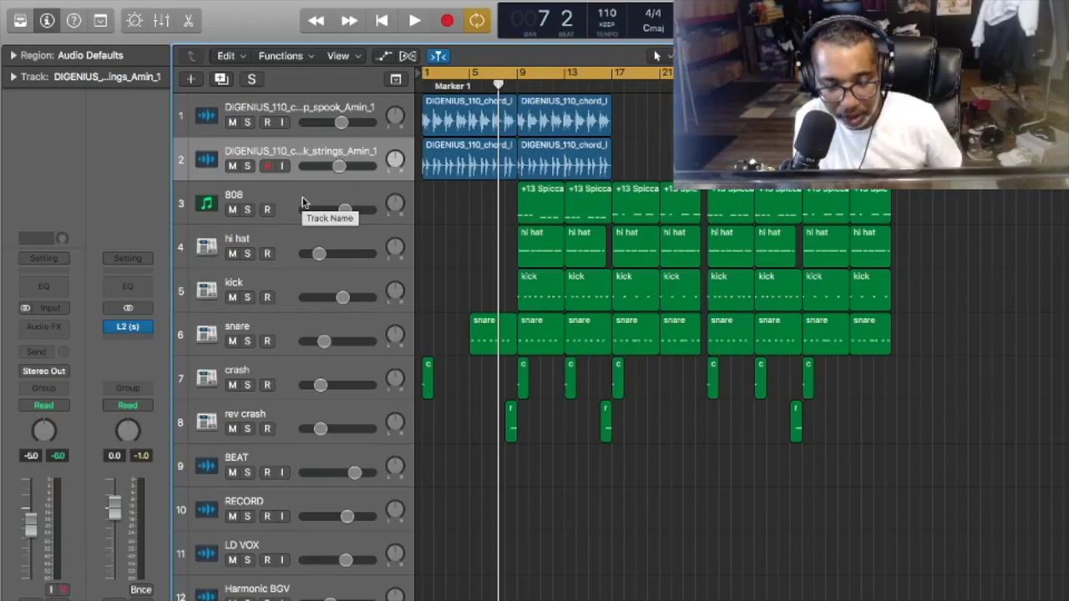
pyautogui.press('alt+super+a')
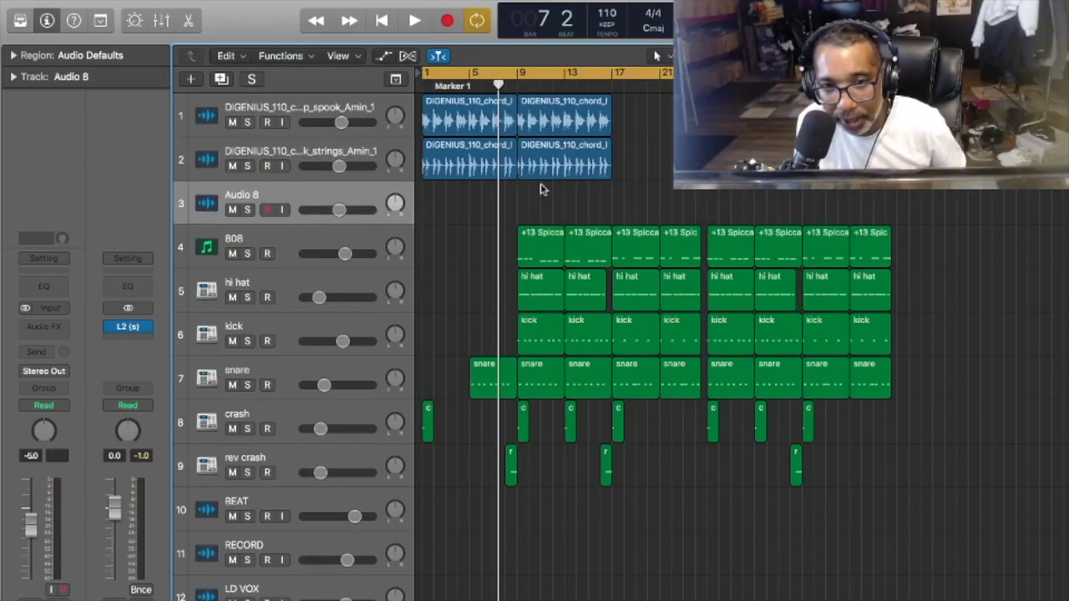
# Copy both chord loop regions to bar 17 and place them on Audio 8 and a new audio track below it, removing the leftover copies.
pyautogui.moveTo(551, 201); pyautogui.dragTo(649, 125)
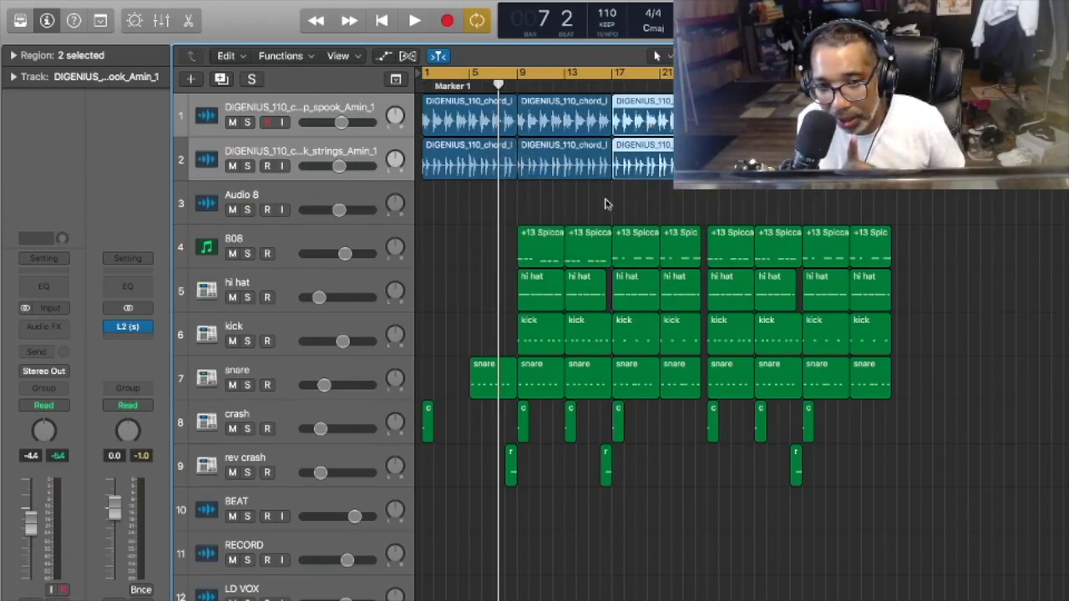
pyautogui.click(324, 196)
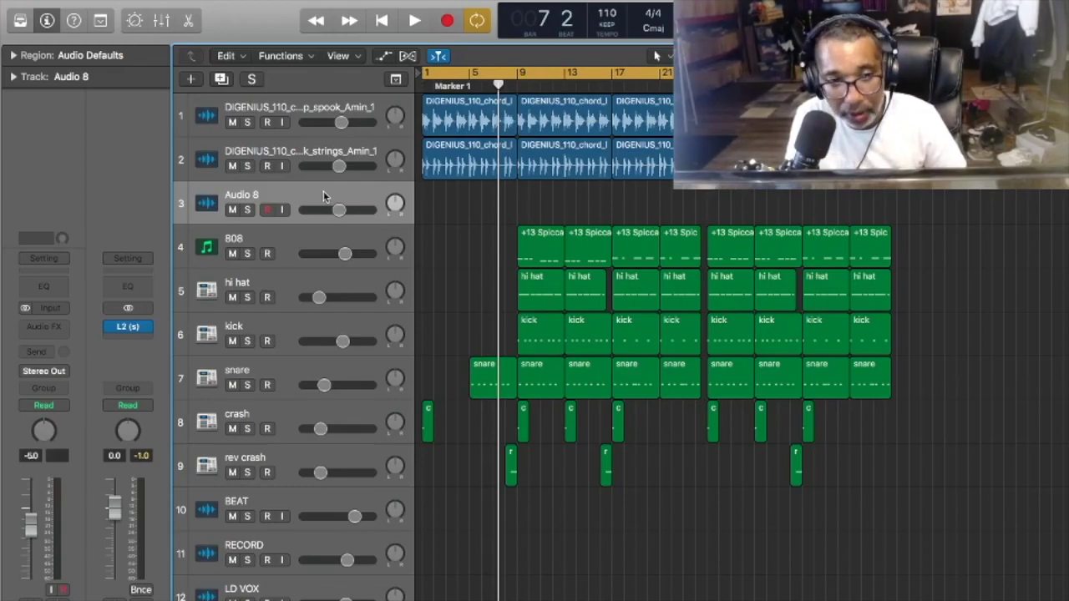
pyautogui.press('alt+super+a')
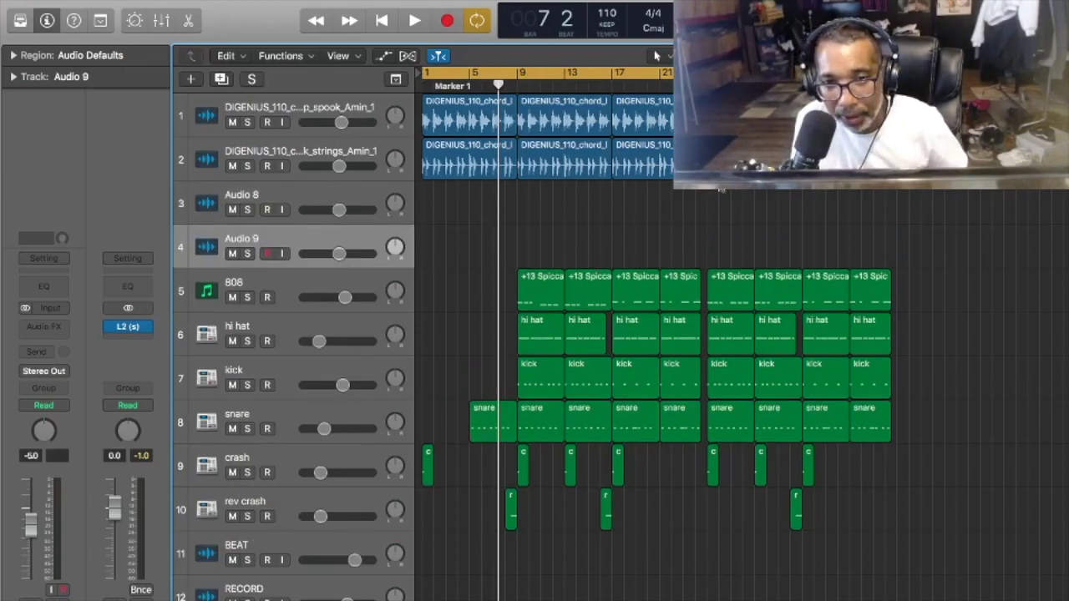
pyautogui.moveTo(673, 195)
pyautogui.mouseDown()
pyautogui.moveTo(668, 129)
pyautogui.moveTo(666, 215)
pyautogui.mouseUp()
pyautogui.moveTo(720, 114); pyautogui.dragTo(667, 146)
pyautogui.press('Delete')
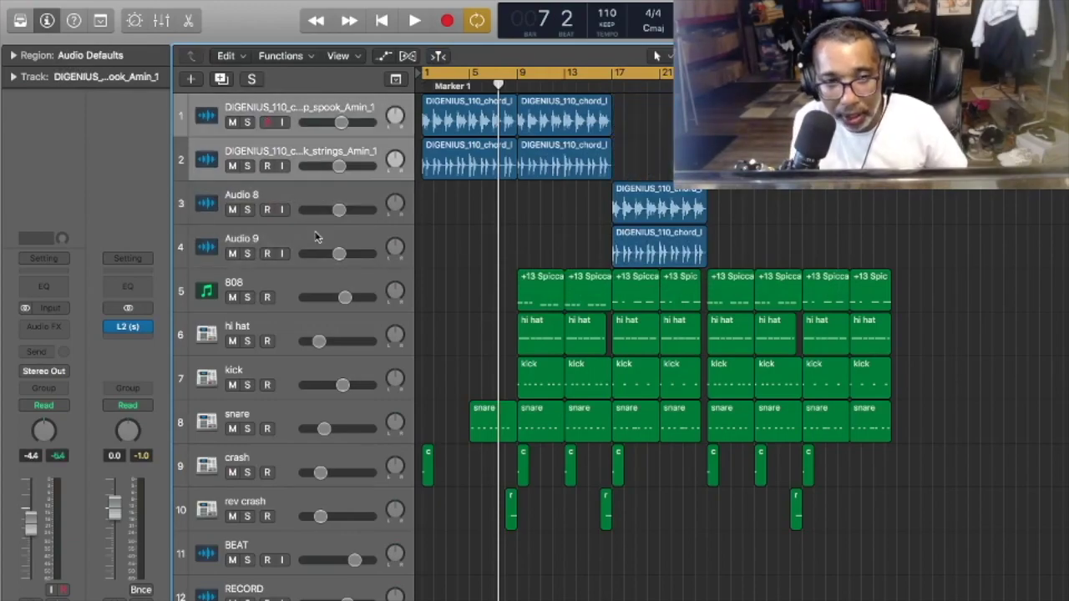
# Solo Audio 8 and Audio 9, set the cycle range over their loop regions at bar 17, and audition them.
pyautogui.click(294, 194)
pyautogui.click(247, 210)
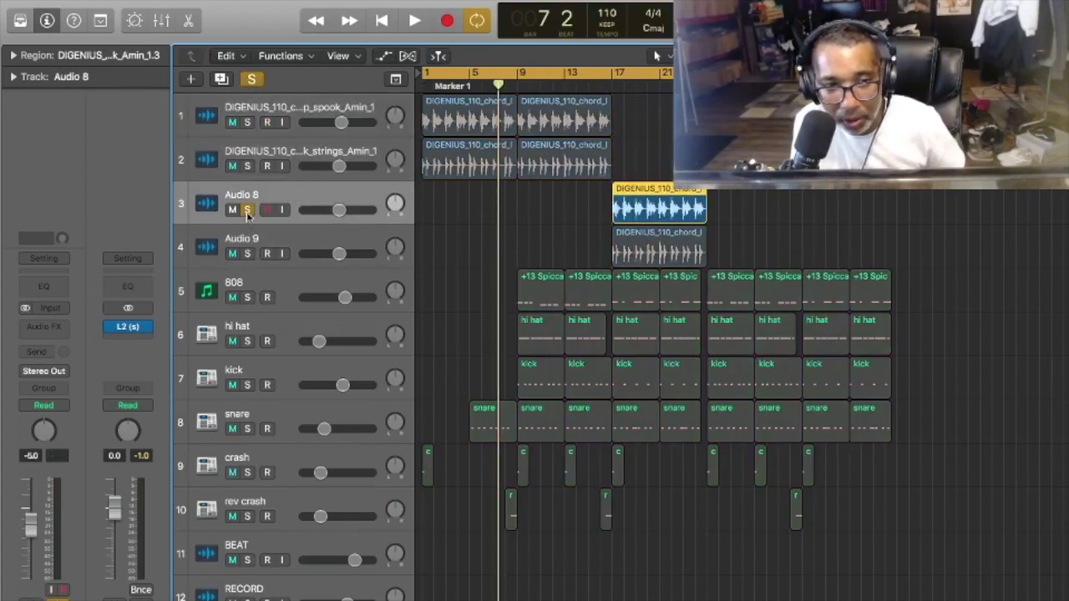
pyautogui.click(248, 253)
pyautogui.press('space')
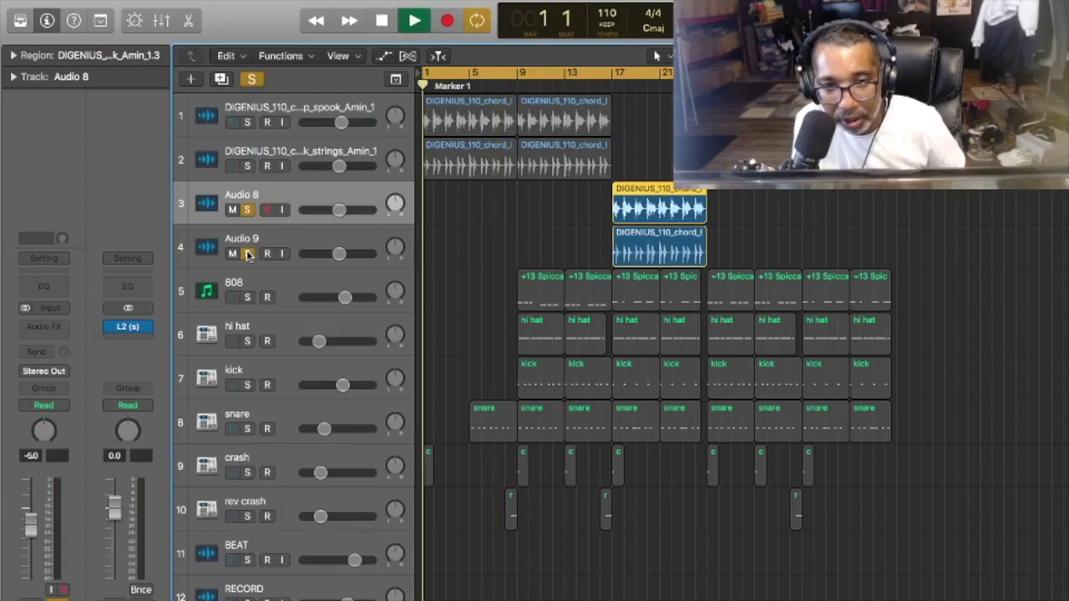
pyautogui.click(616, 77)
pyautogui.moveTo(616, 77); pyautogui.dragTo(706, 77)
pyautogui.press('space')
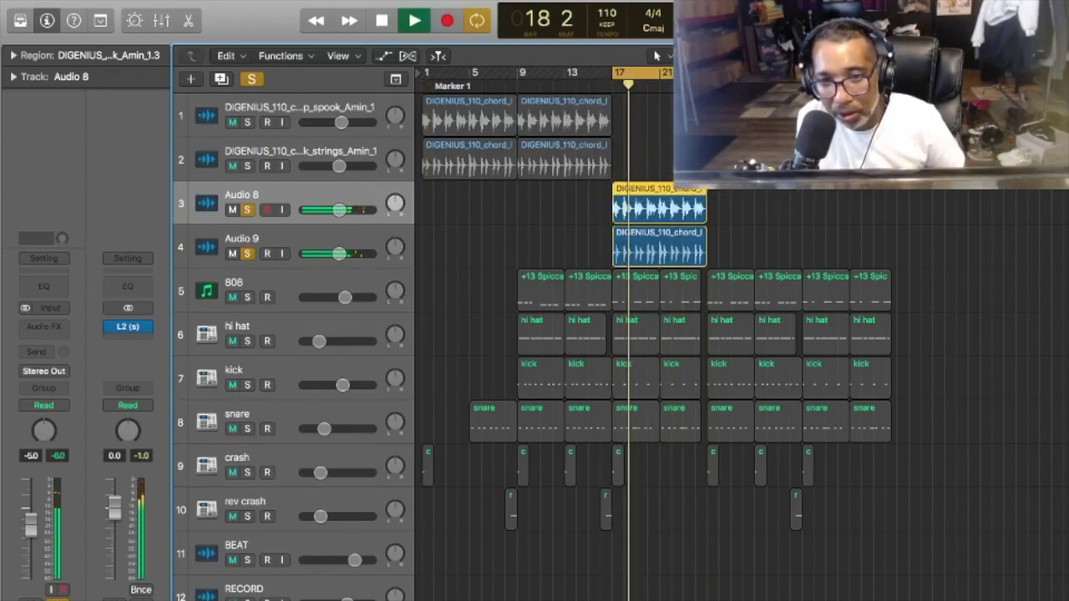
pyautogui.press('space')
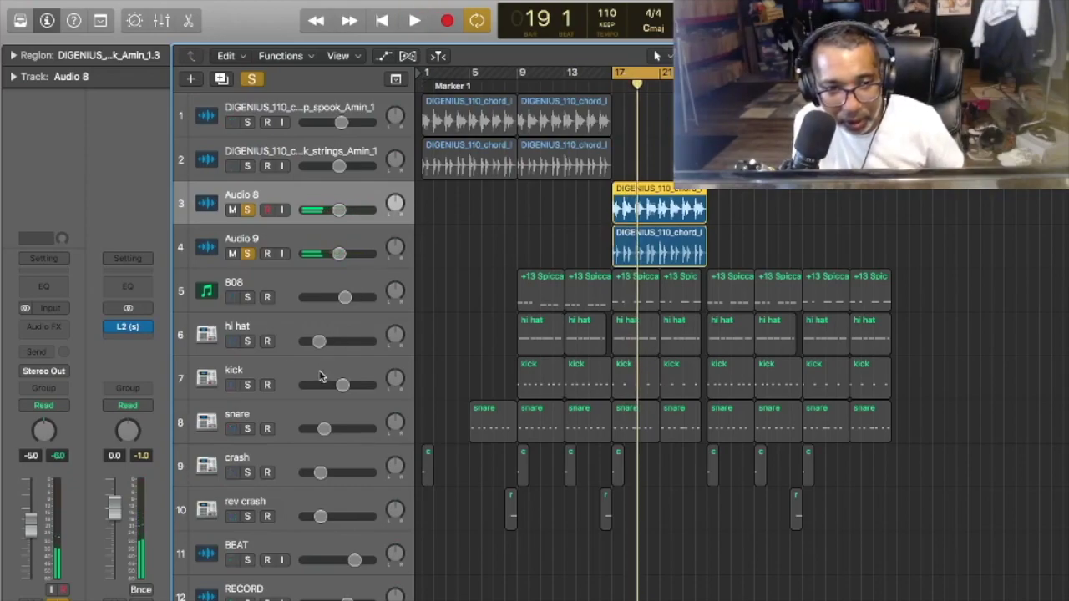
# Set the automation mode of Audio 8 and Audio 9 to Touch.
pyautogui.keyDown('shift'); pyautogui.click(283, 243); pyautogui.keyUp('shift')
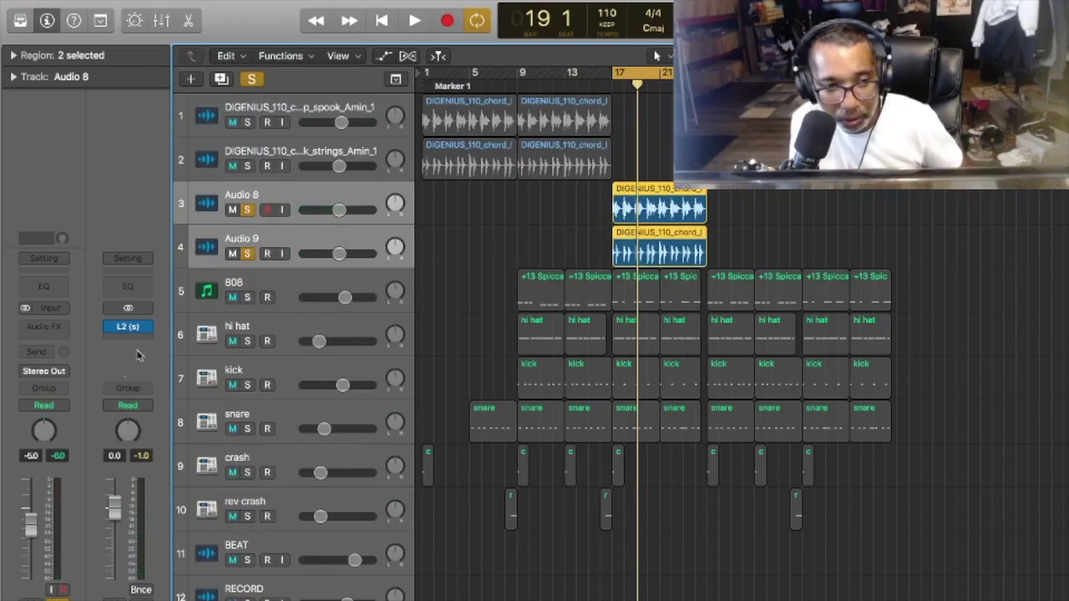
pyautogui.click(64, 407)
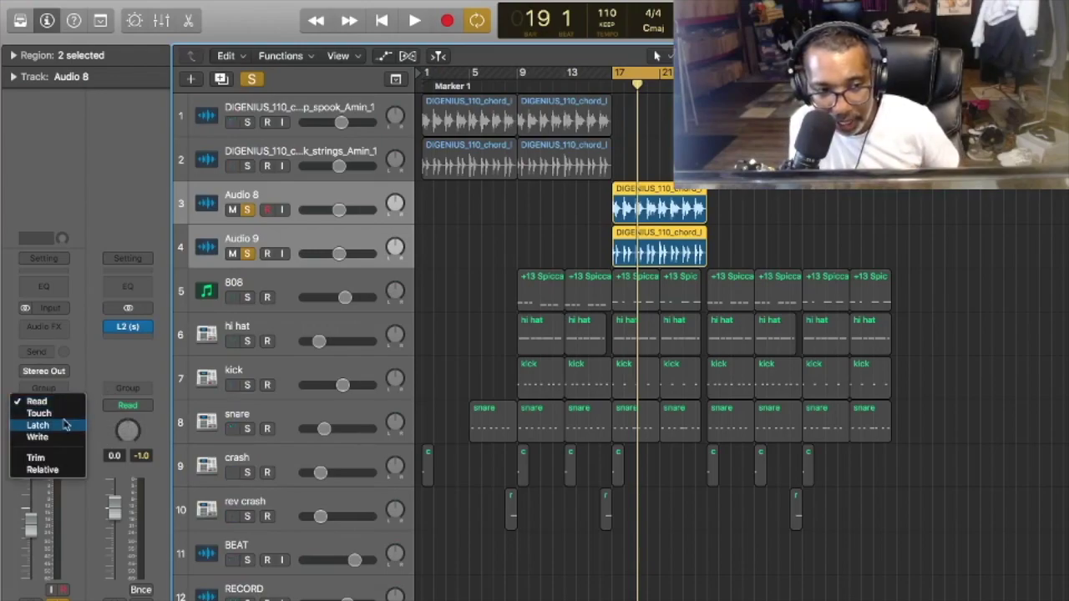
pyautogui.click(49, 413)
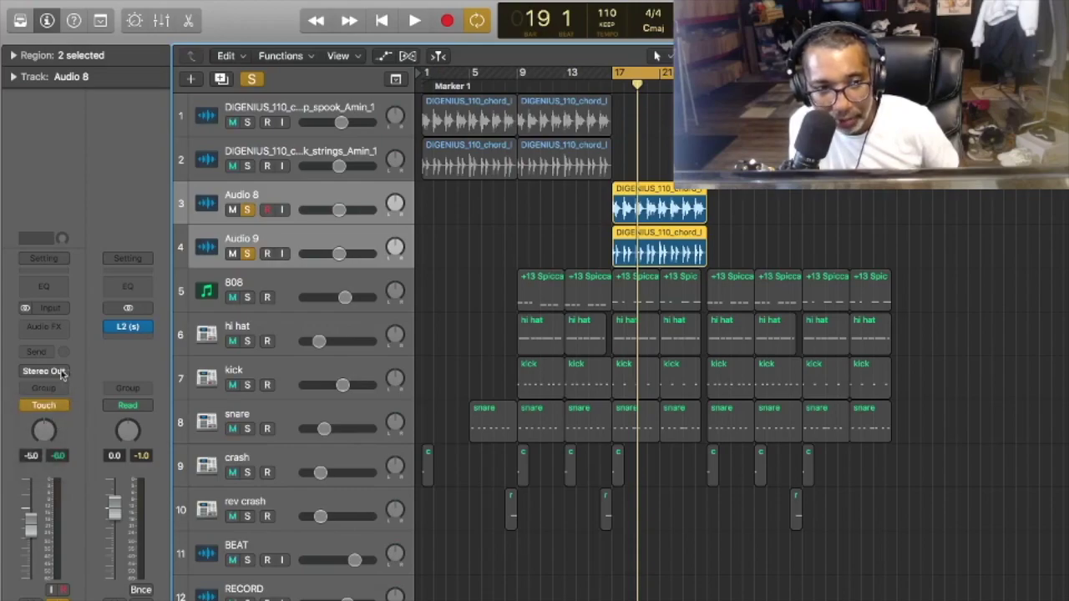
pyautogui.click(46, 259)
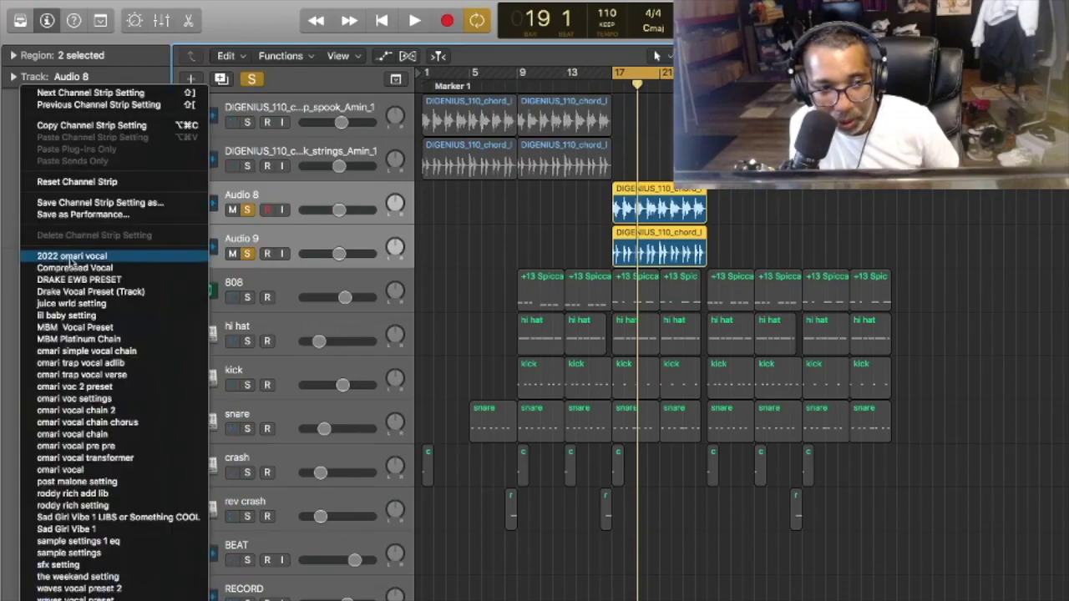
pyautogui.click(443, 253)
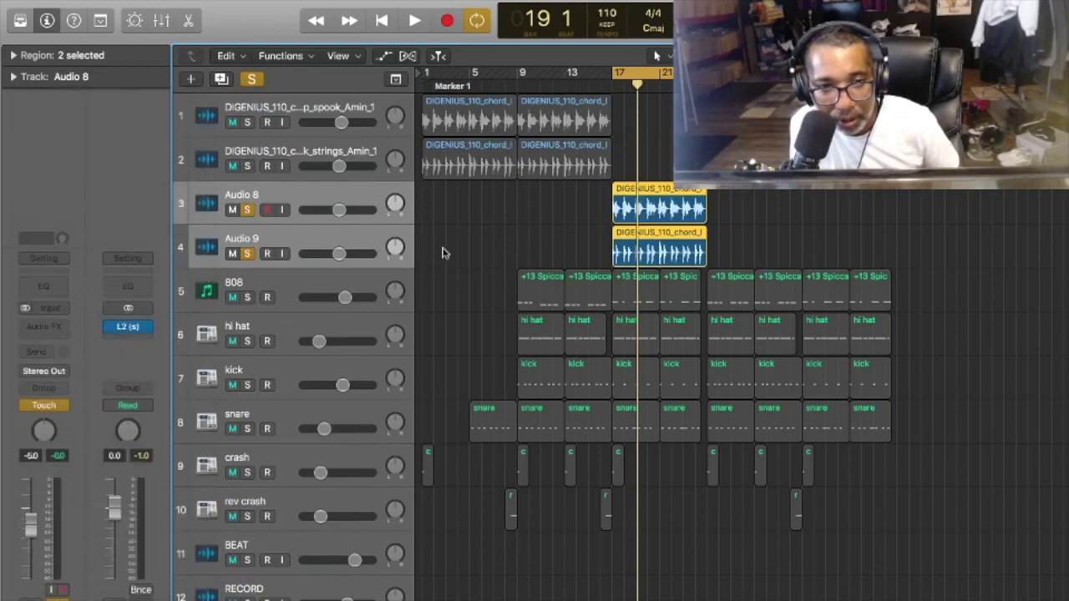
# Insert a stereo Channel EQ on the two selected audio tracks and move its window clear of the loop regions.
pyautogui.click(57, 327)
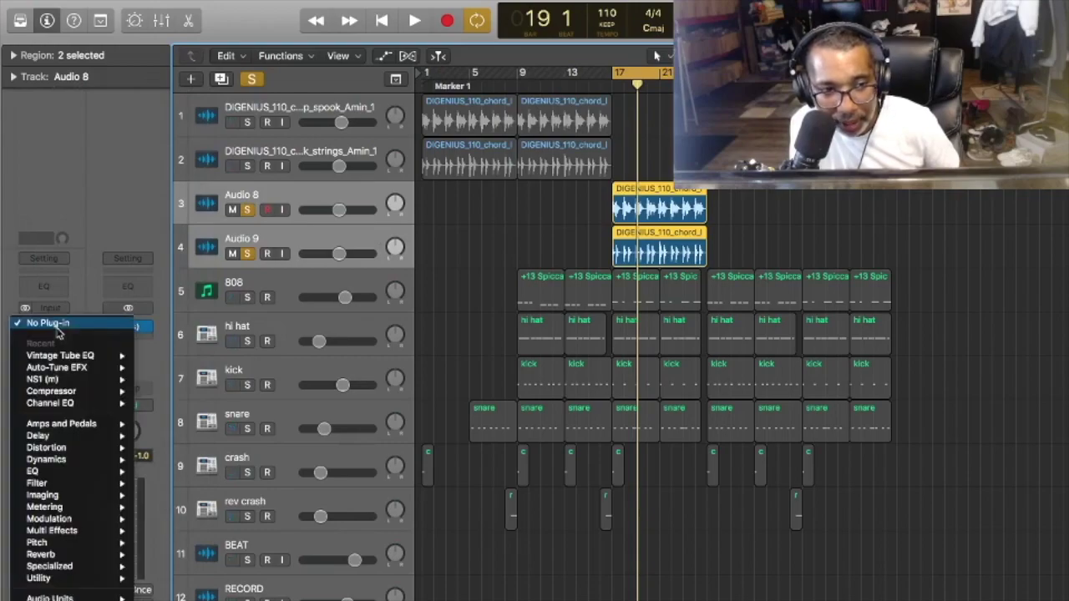
pyautogui.moveTo(92, 405)
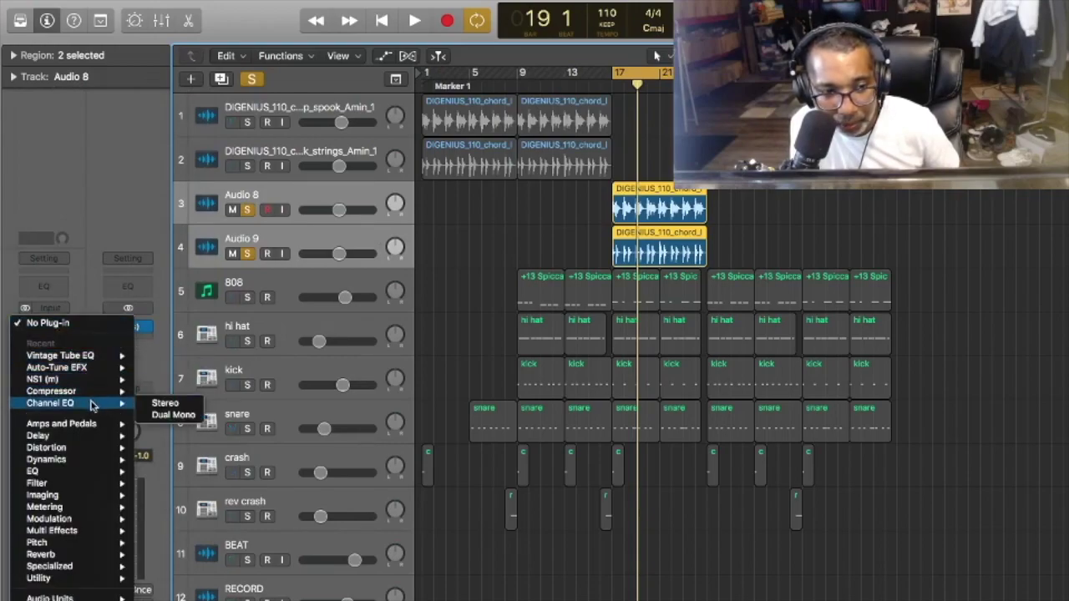
pyautogui.click(152, 406)
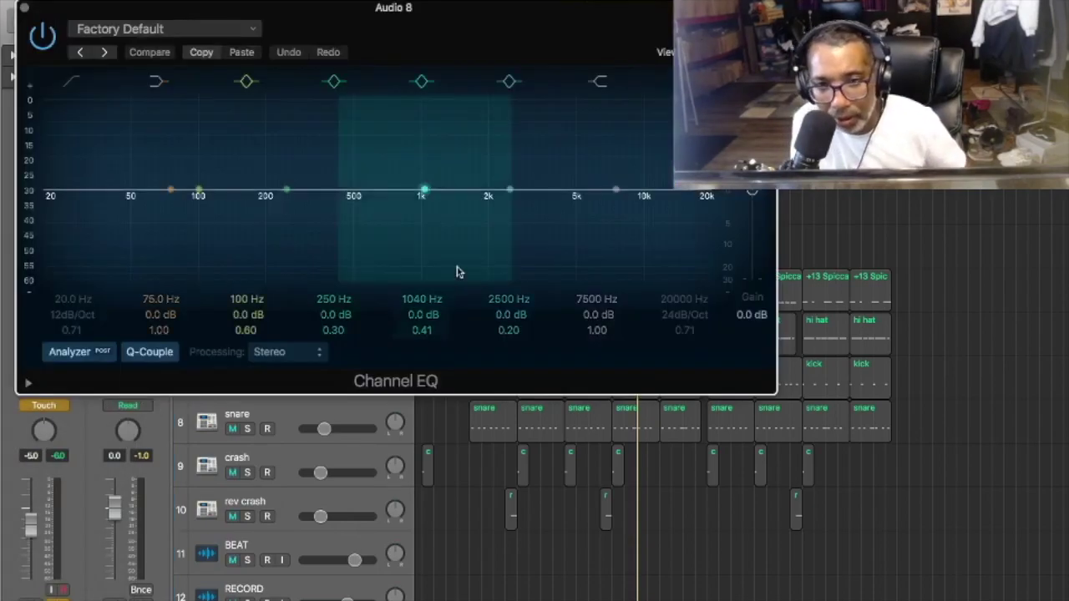
pyautogui.moveTo(476, 9); pyautogui.dragTo(845, 303)
# Enable the Channel EQ's high-cut filter and audition the loops with its cutoff at 510 Hz and 205 Hz.
pyautogui.click(1048, 374)
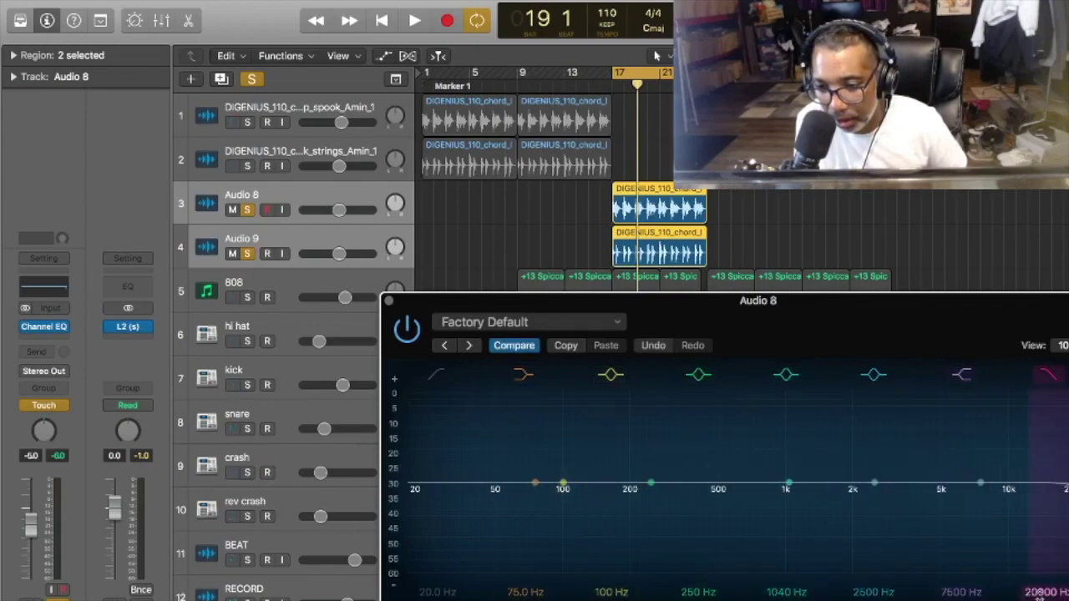
pyautogui.moveTo(1039, 593); pyautogui.dragTo(1041, 593)
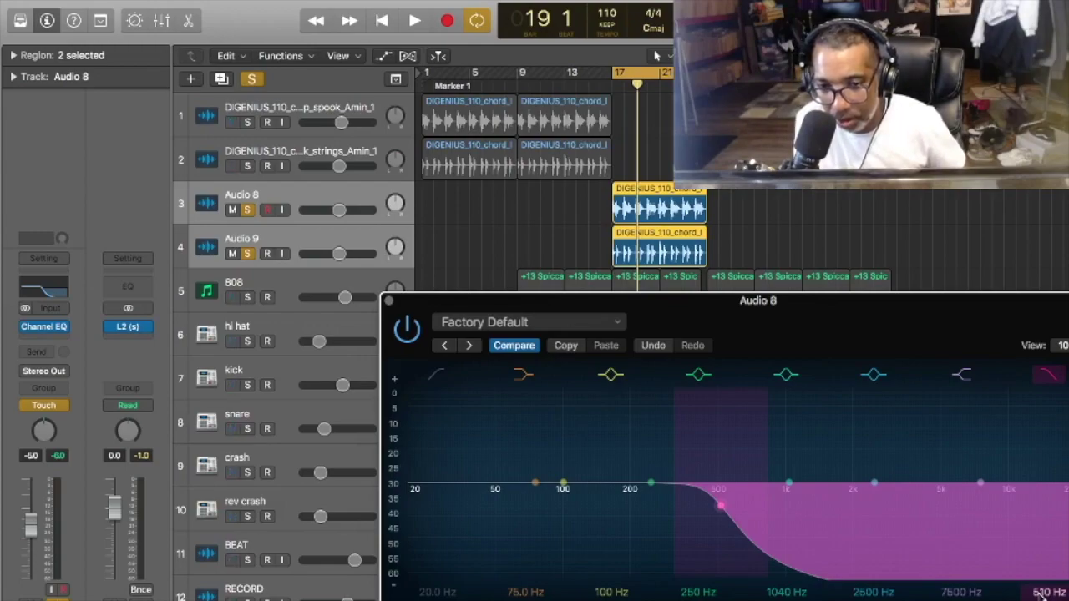
pyautogui.press('space')
pyautogui.press('space')
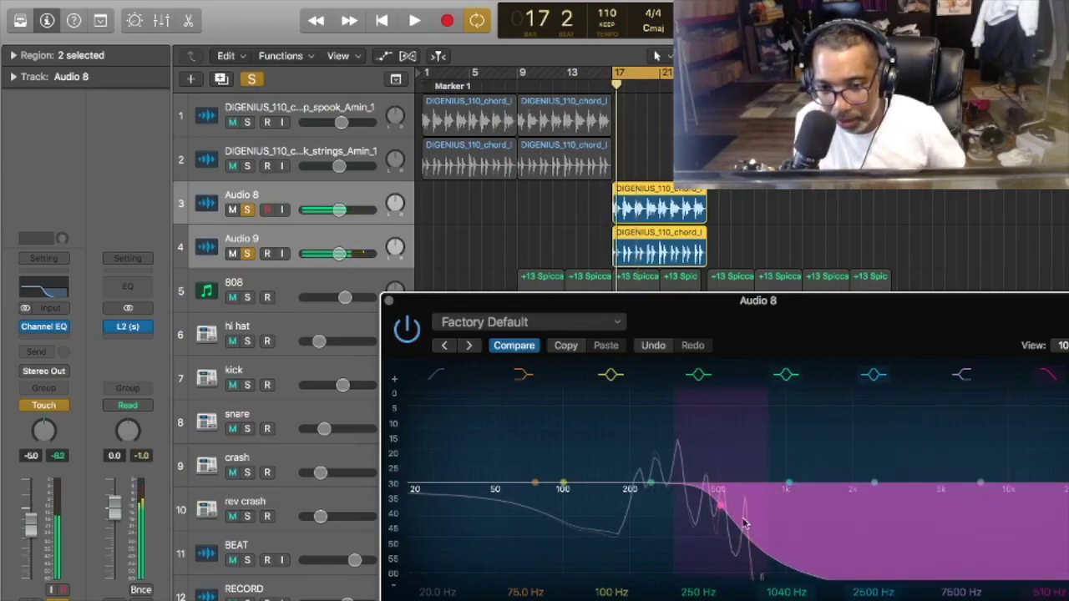
pyautogui.moveTo(722, 506); pyautogui.dragTo(626, 511)
pyautogui.press('space')
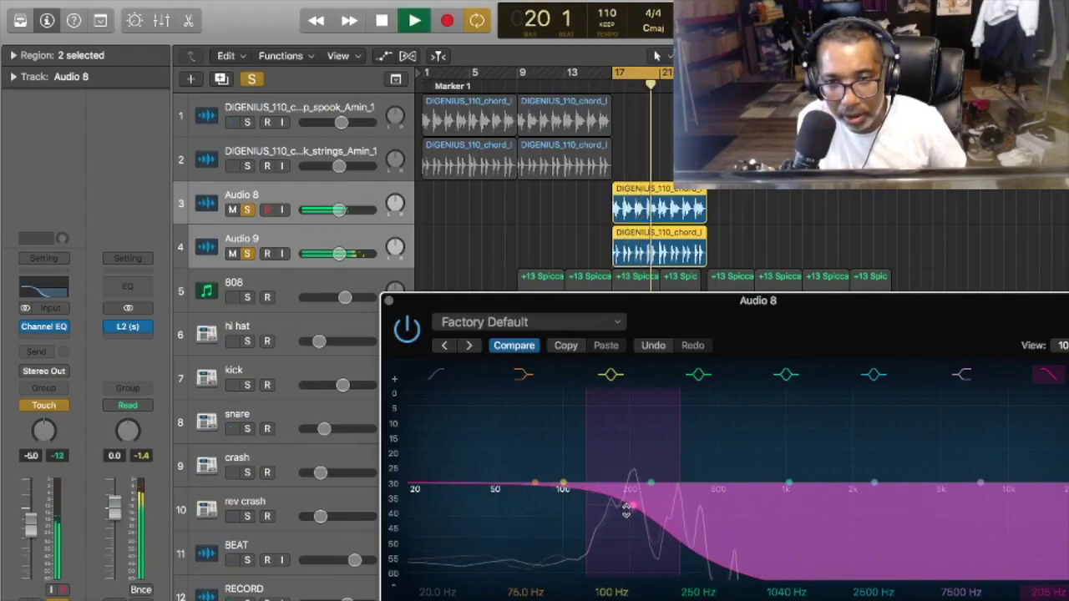
pyautogui.press('space')
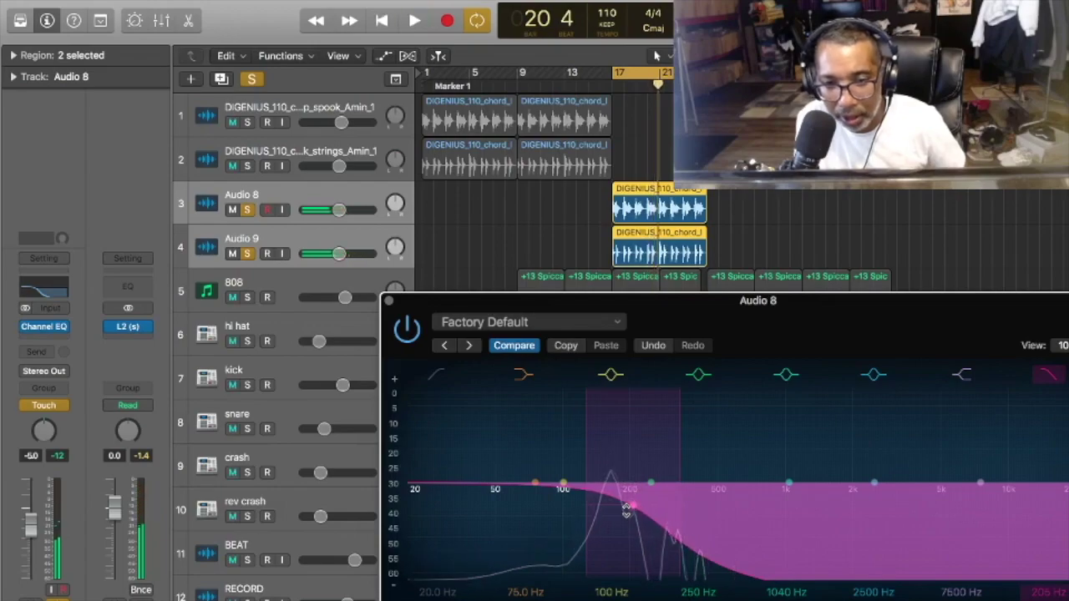
# Raise the high-cut frequency to 6400 Hz, switch the filter off, and close the Channel EQ.
pyautogui.moveTo(628, 507); pyautogui.dragTo(967, 507)
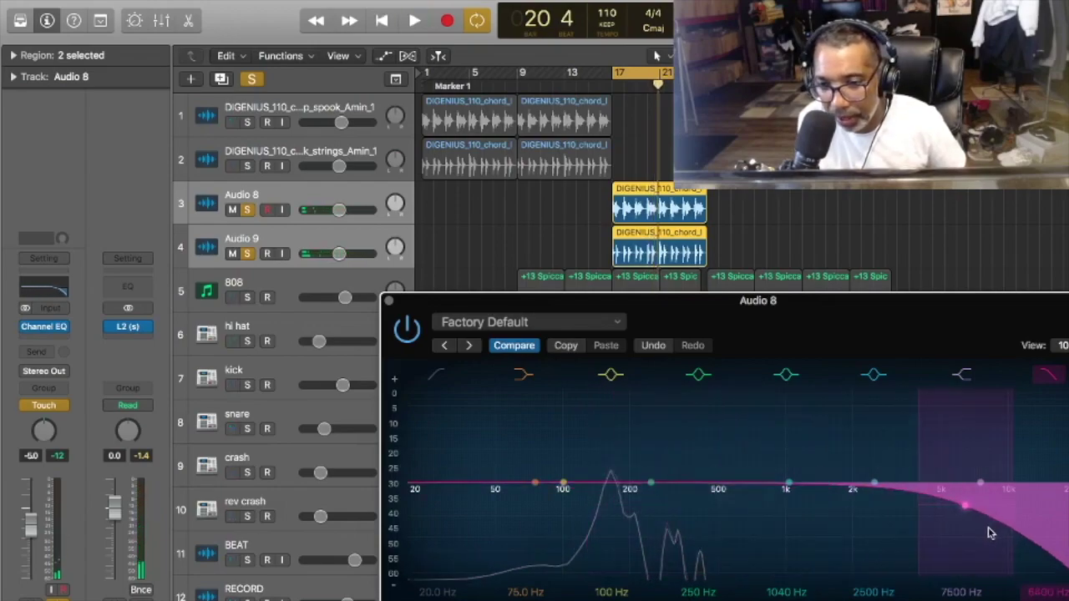
pyautogui.click(1048, 374)
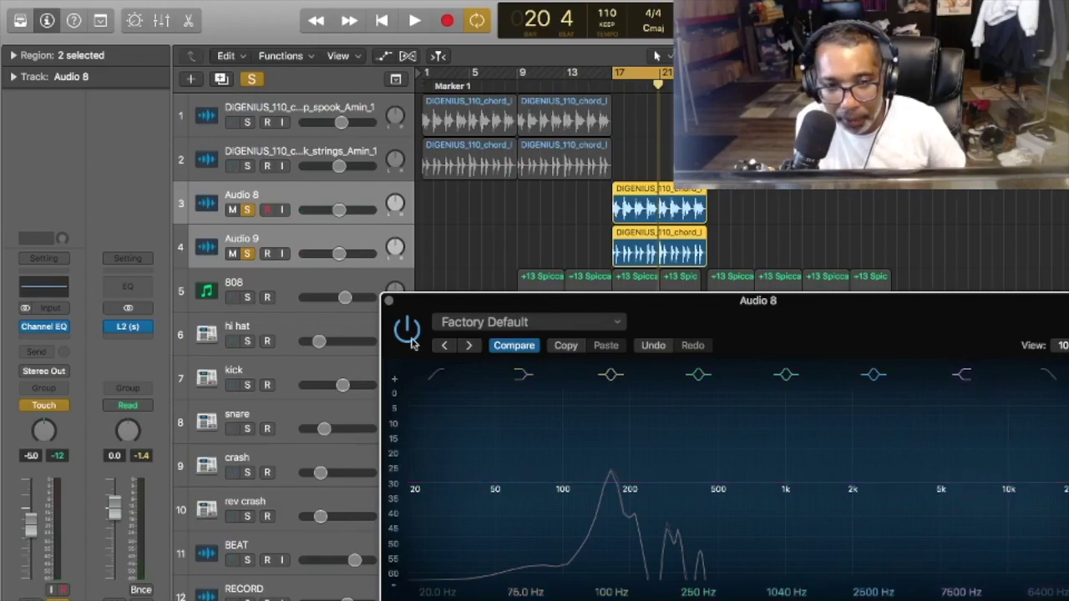
pyautogui.click(389, 301)
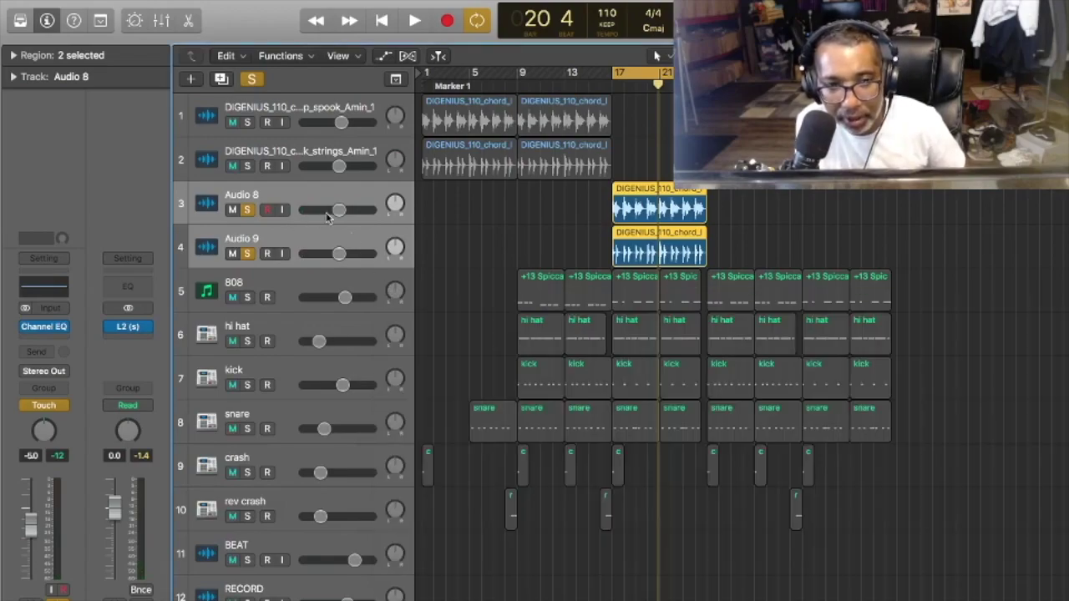
# Delete the Audio 8 and Audio 9 tracks together with their loop regions.
pyautogui.press('Delete')
pyautogui.press('super+Delete')
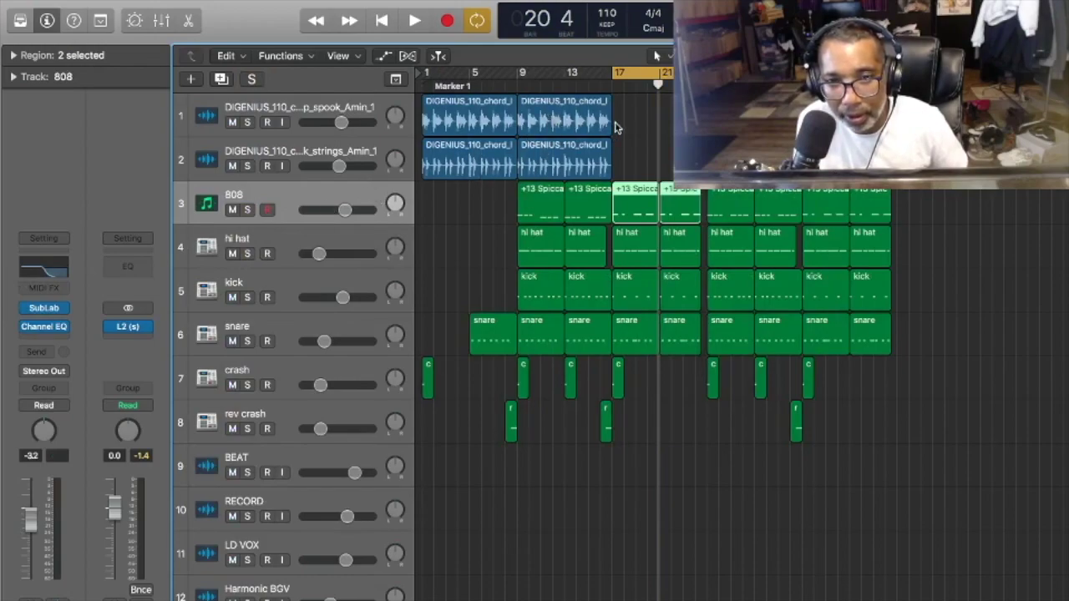
# With the bar 9 chord loop regions selected, solo both loop tracks and move the cycle range to bars 9–17.
pyautogui.moveTo(631, 119); pyautogui.dragTo(571, 157)
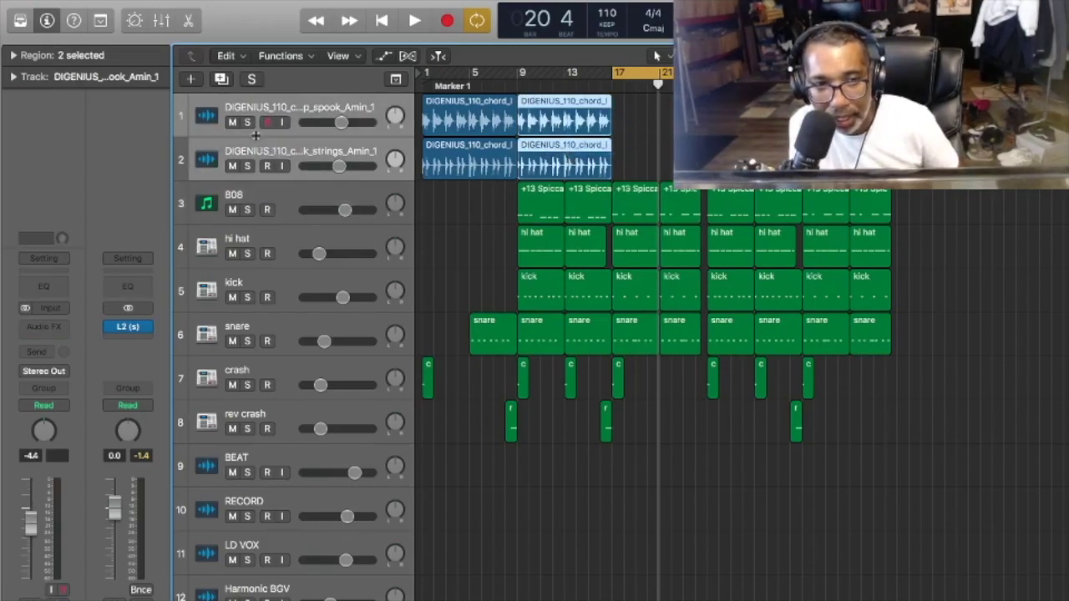
pyautogui.moveTo(249, 126); pyautogui.dragTo(249, 167)
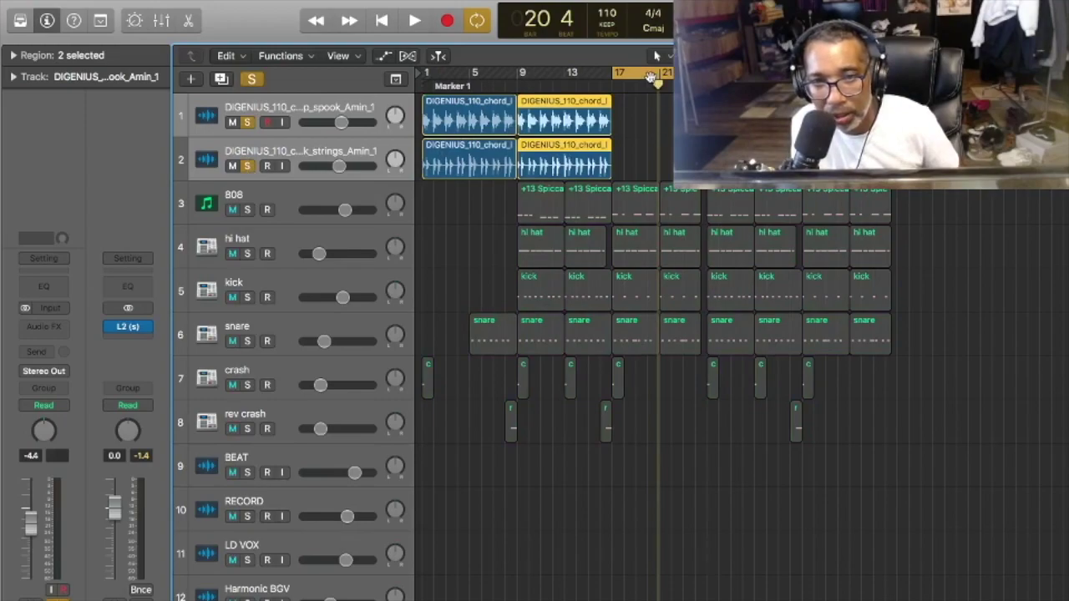
pyautogui.moveTo(651, 81); pyautogui.dragTo(555, 87)
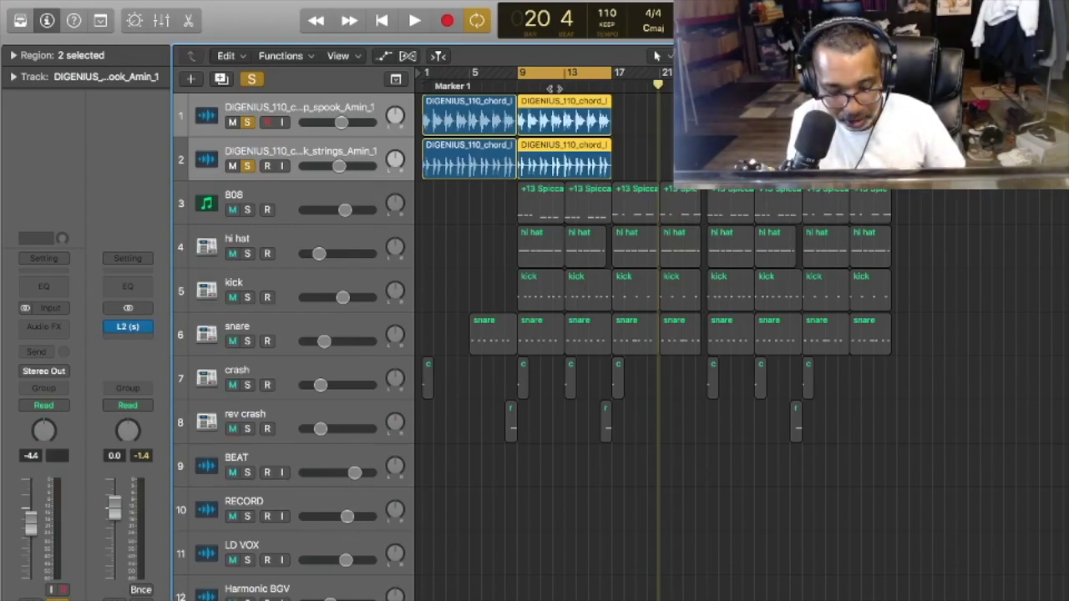
# Bounce the two selected bar 9 loop regions in place to a new track, leaving the source regions unchanged.
pyautogui.hotkey('ctrl', 'b')
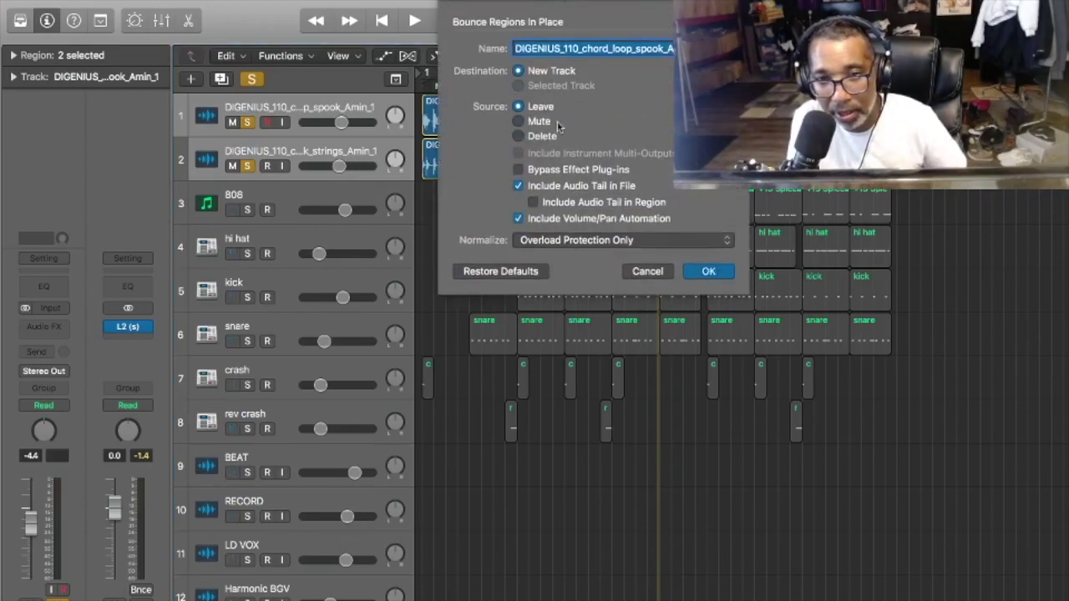
pyautogui.click(708, 264)
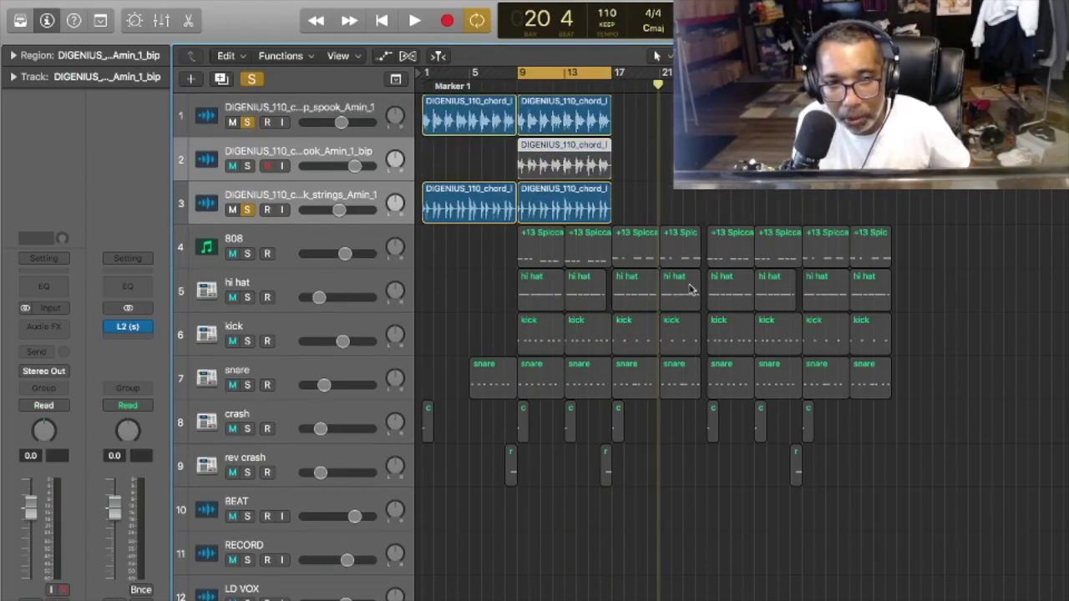
pyautogui.click(482, 267)
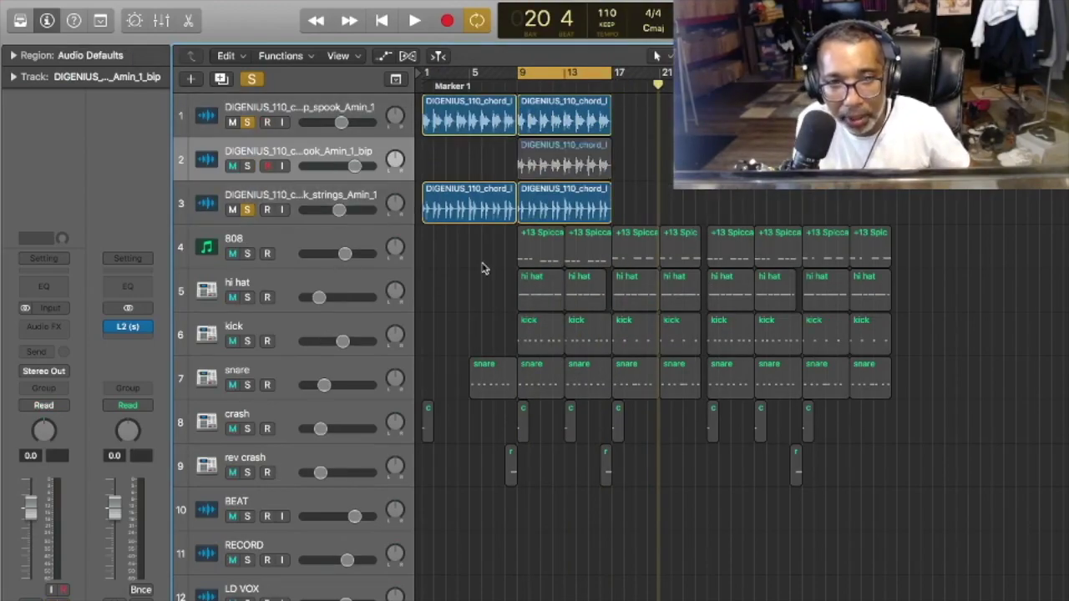
# Solo only the bounced loop track, unsolo both original chord loop tracks, and audition it from bar 9.
pyautogui.click(247, 165)
pyautogui.click(247, 209)
pyautogui.click(248, 123)
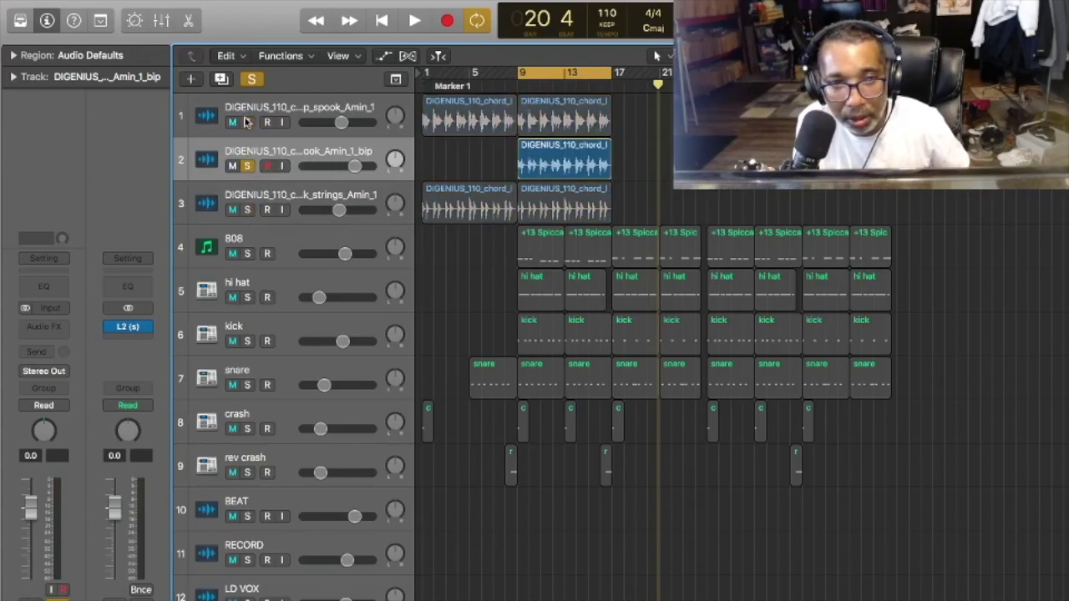
pyautogui.press('space')
pyautogui.press('space')
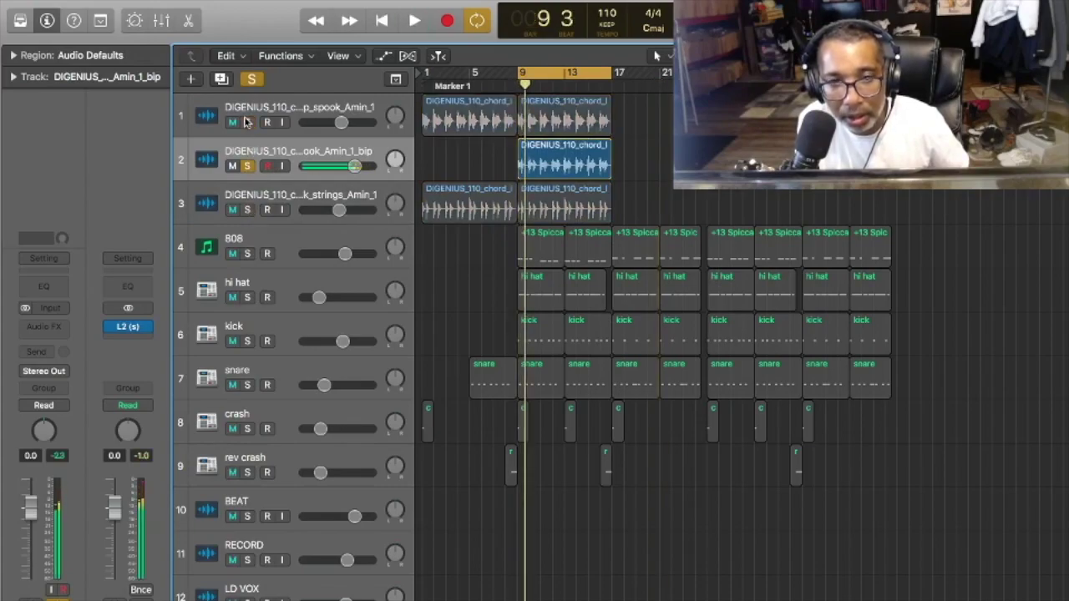
# Move the strings loop track above the bounced loop track and select the bounced track.
pyautogui.moveTo(286, 200); pyautogui.dragTo(286, 146)
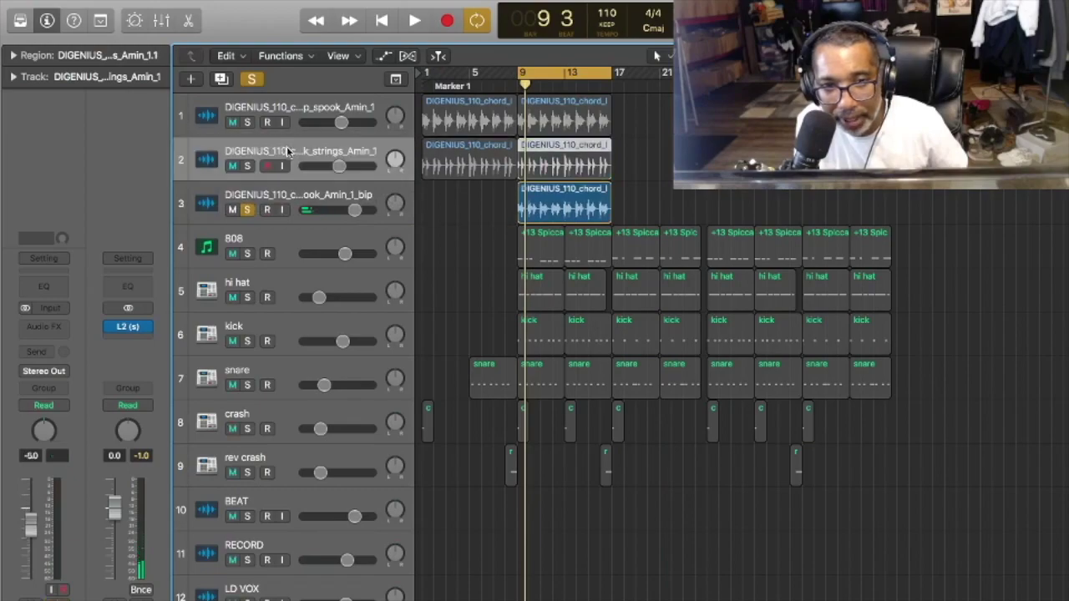
pyautogui.click(313, 198)
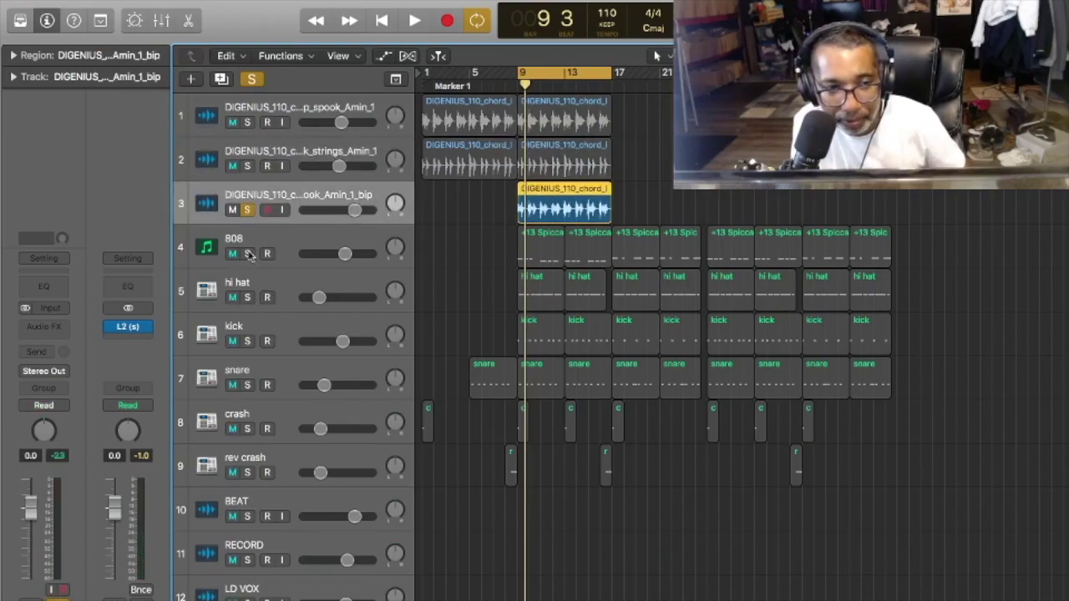
# Add a Channel EQ to the bounced loop track with a 24 dB/Oct high cut at about 500 Hz, and audition it.
pyautogui.click(62, 329)
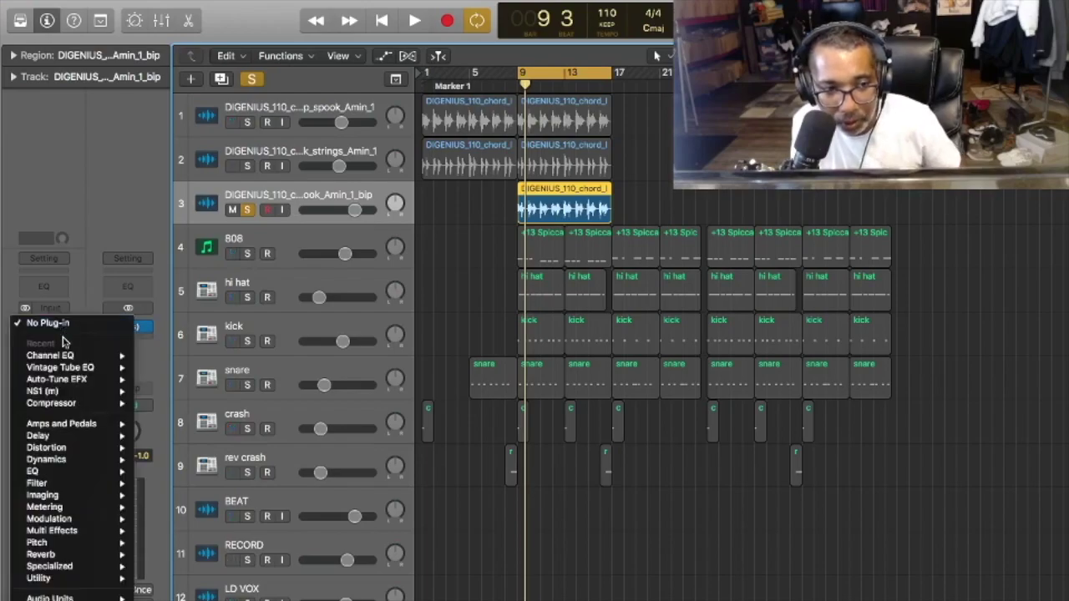
pyautogui.click(148, 359)
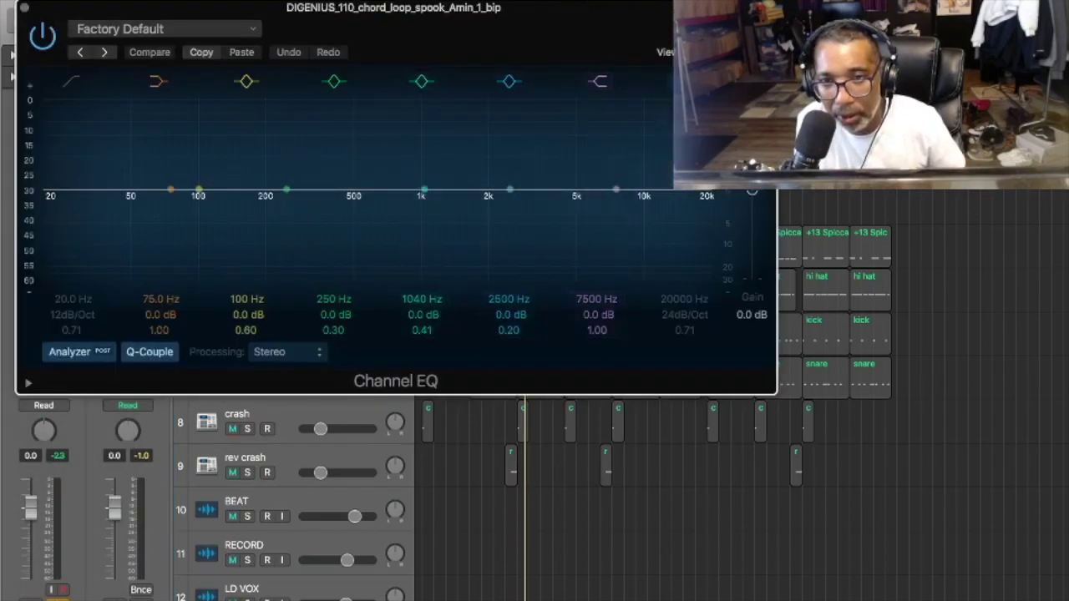
pyautogui.click(708, 197)
pyautogui.moveTo(686, 297); pyautogui.dragTo(686, 382)
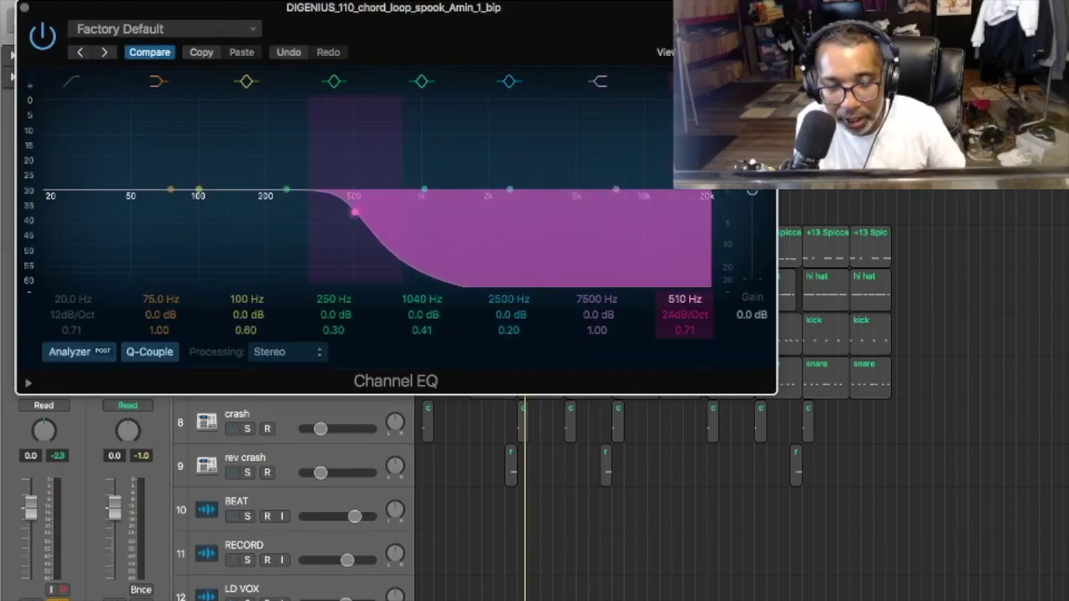
pyautogui.press('space')
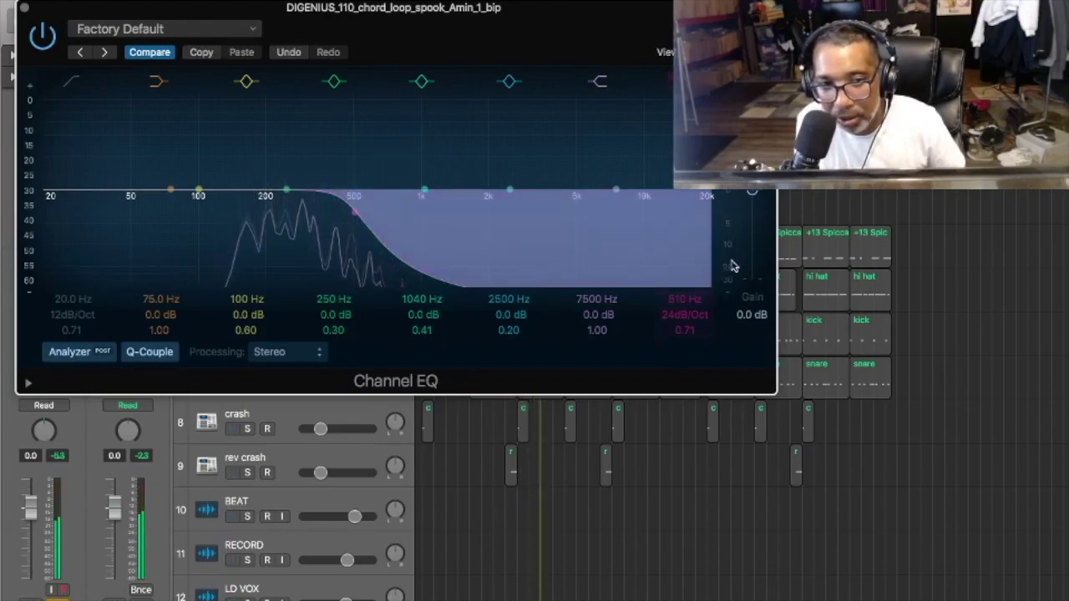
pyautogui.moveTo(351, 220)
pyautogui.mouseDown()
pyautogui.moveTo(461, 218)
pyautogui.moveTo(352, 217)
pyautogui.mouseUp()
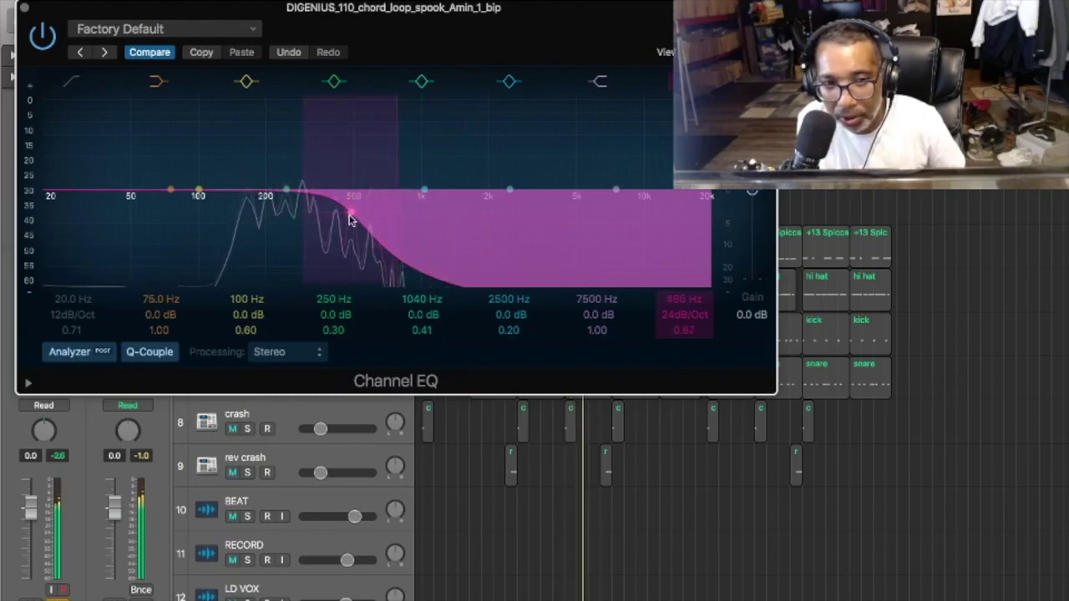
pyautogui.click(25, 9)
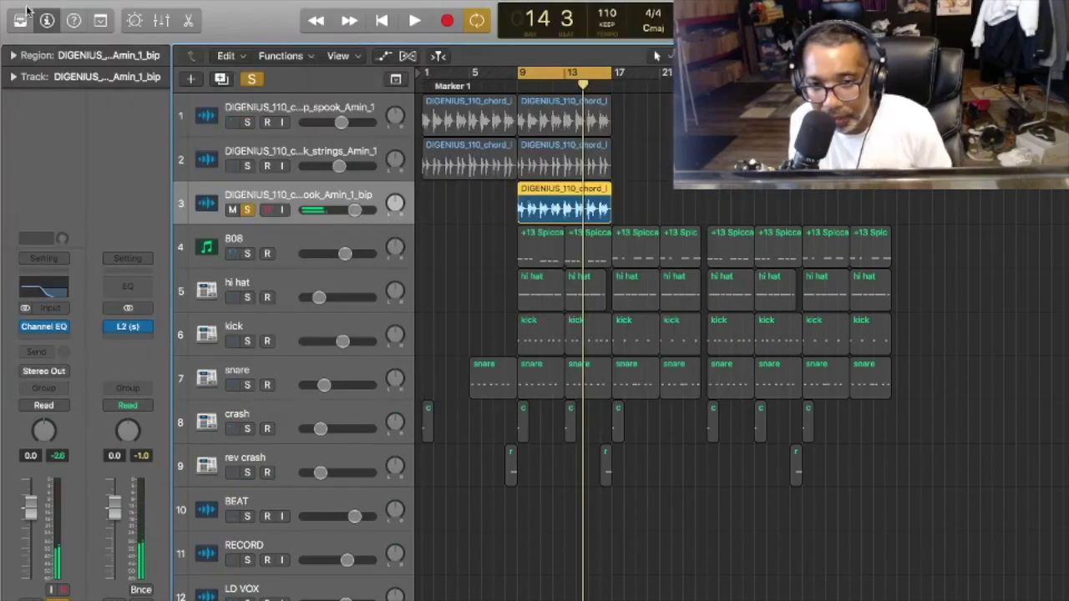
# Move the bounced loop region to bar 17 and shift the cycle range to start at bar 17.
pyautogui.moveTo(558, 195); pyautogui.dragTo(653, 194)
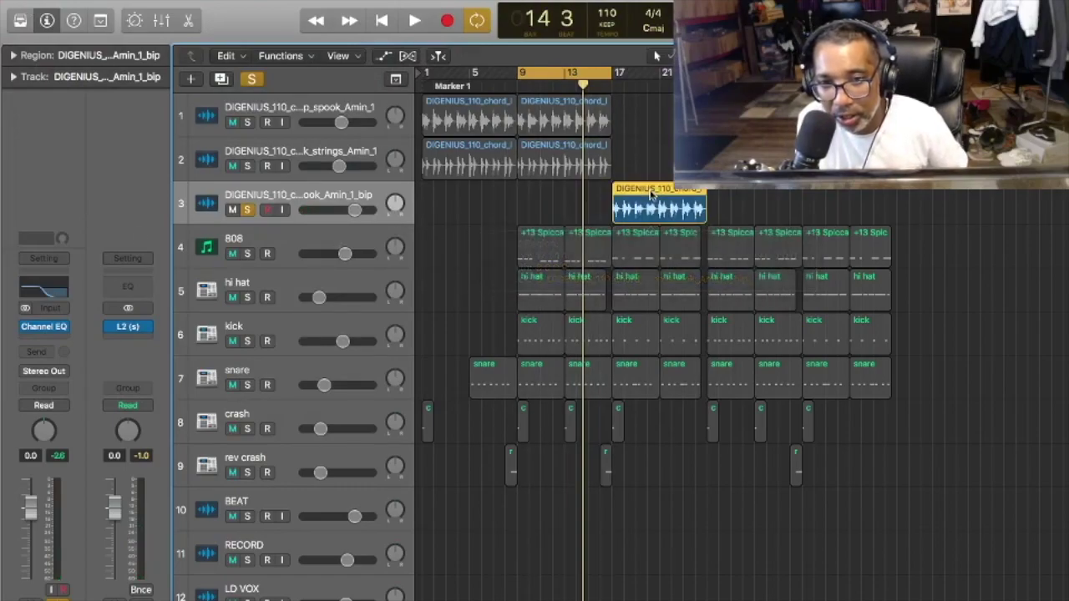
pyautogui.moveTo(581, 89); pyautogui.dragTo(669, 80)
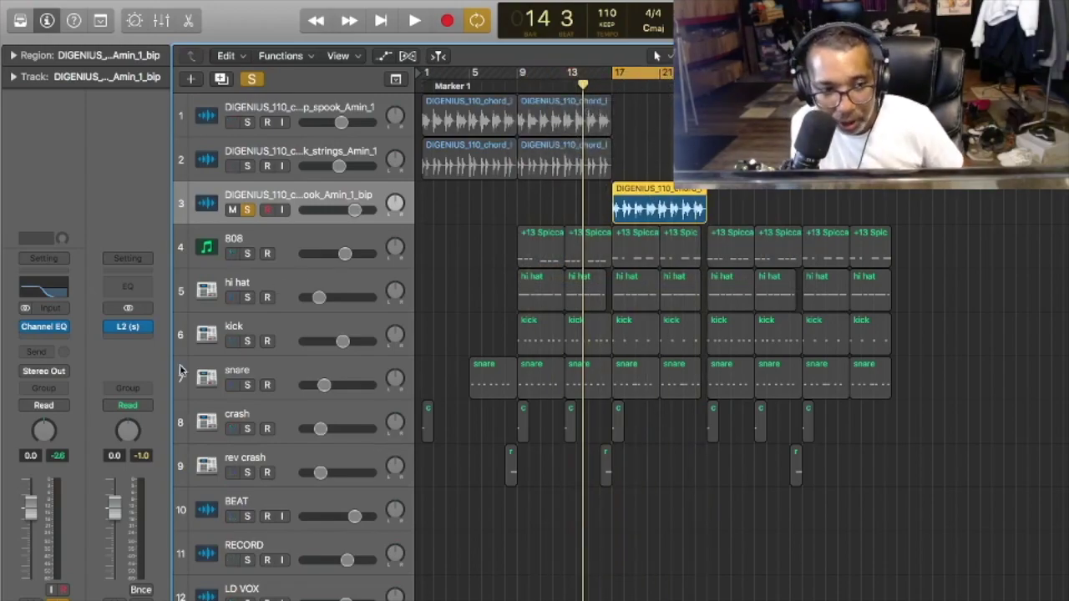
# Set the bounced track's automation to Touch and record an upward sweep of its Channel EQ high-cut frequency across the bar 17 region.
pyautogui.click(62, 406)
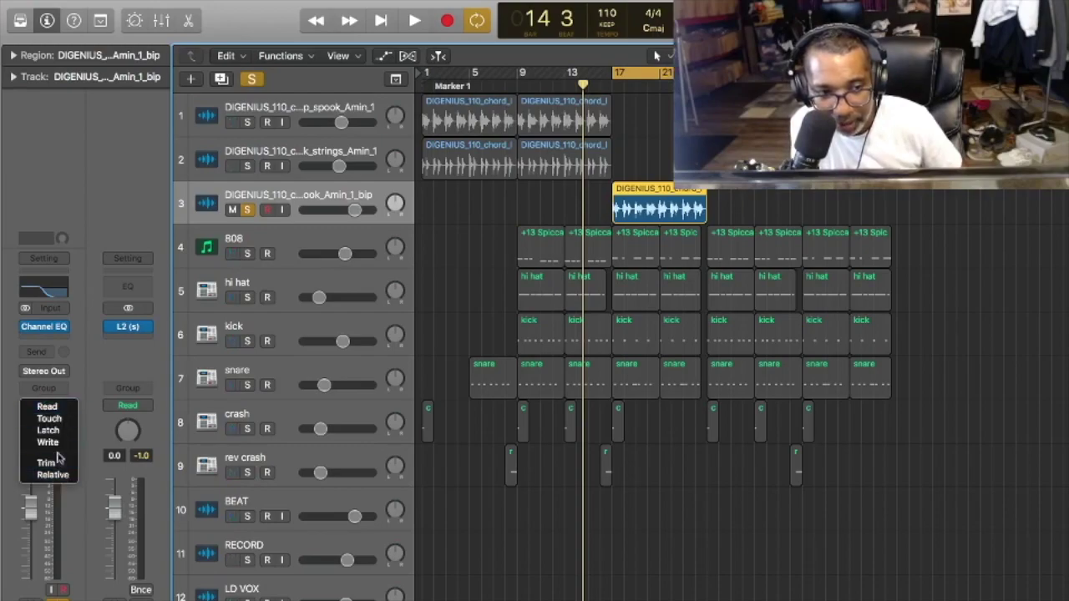
pyautogui.click(57, 424)
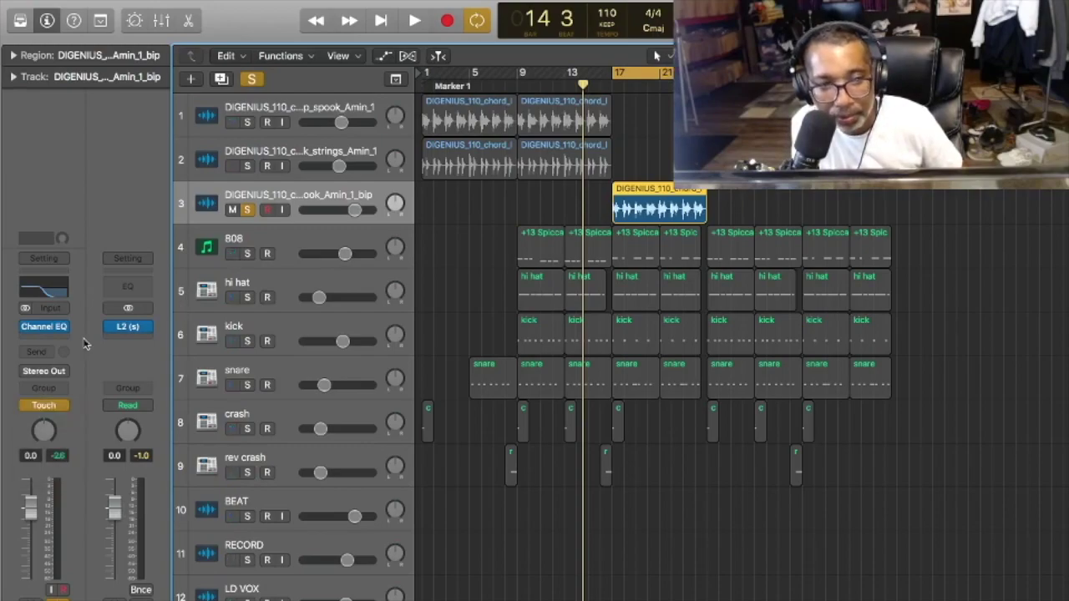
pyautogui.click(46, 291)
pyautogui.moveTo(386, 10); pyautogui.dragTo(790, 258)
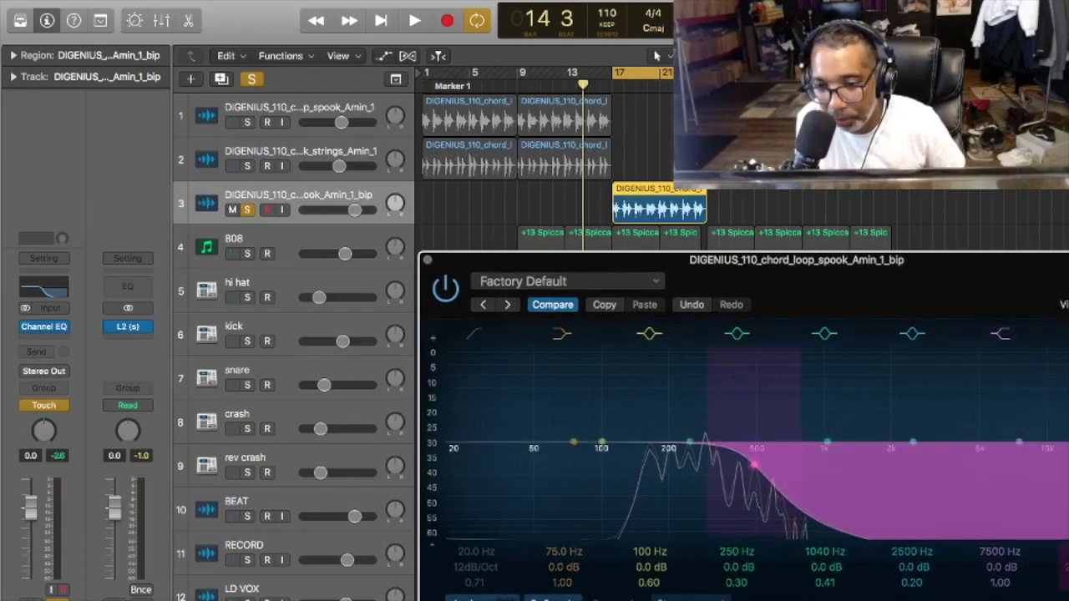
pyautogui.press('space')
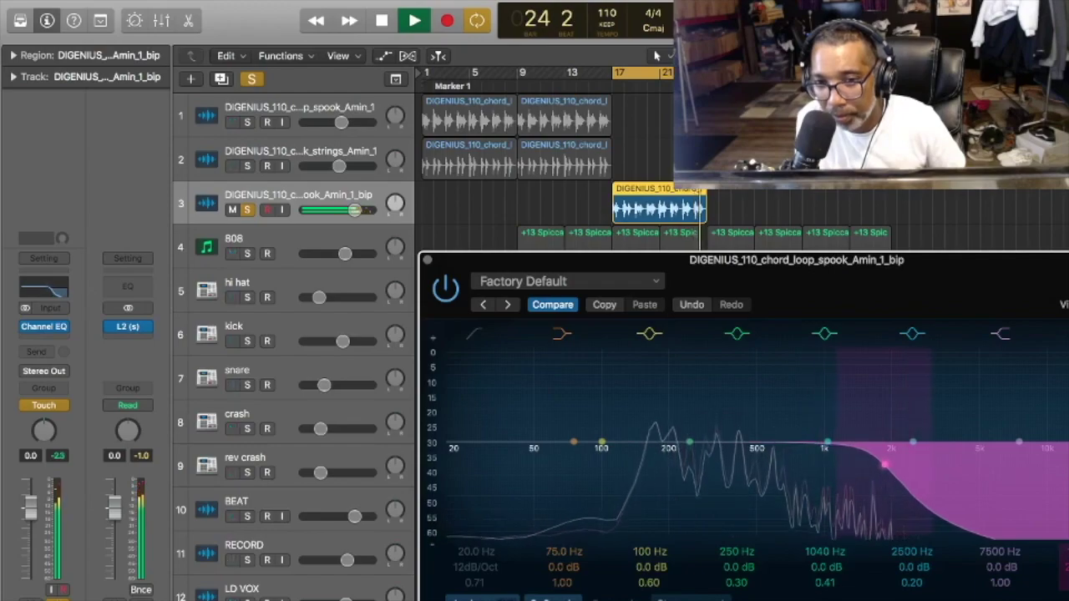
pyautogui.press('space')
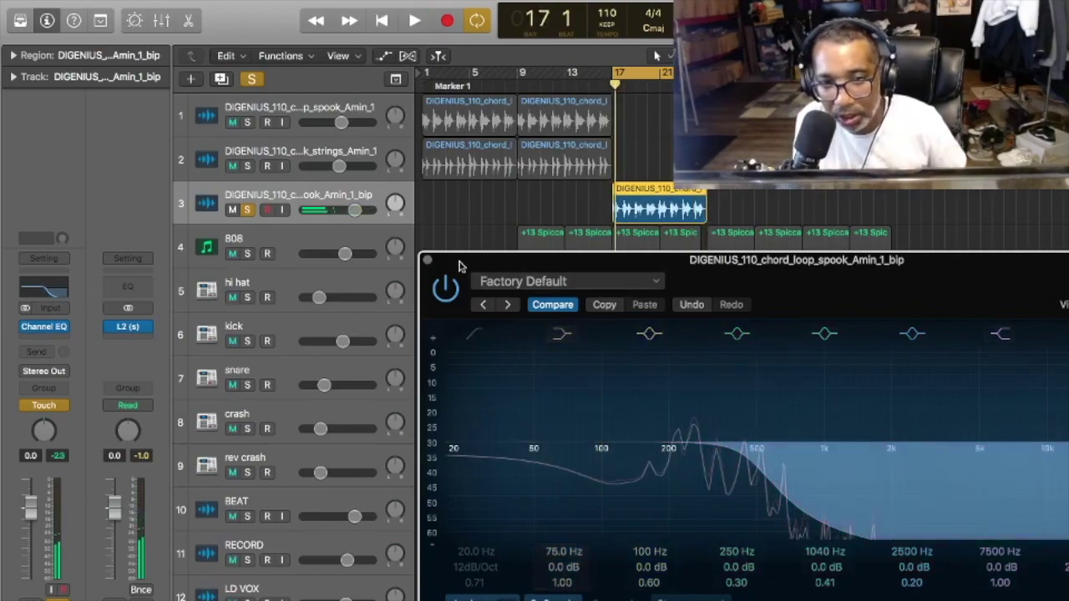
pyautogui.click(426, 264)
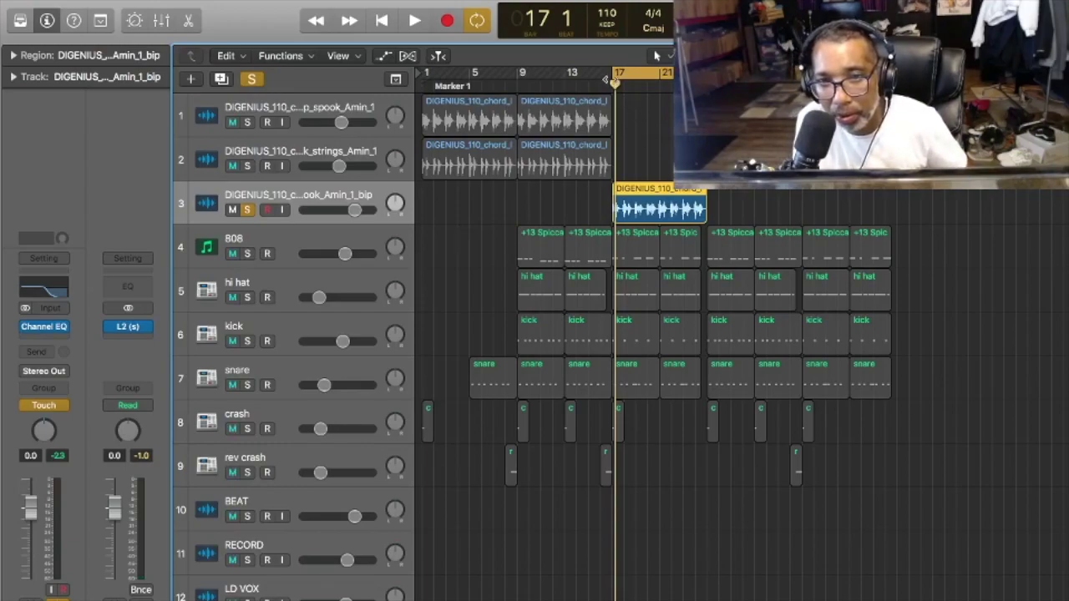
# Extend the start of the cycle range back to bar 1 and unsolo the bounced loop track.
pyautogui.moveTo(608, 77); pyautogui.dragTo(411, 134)
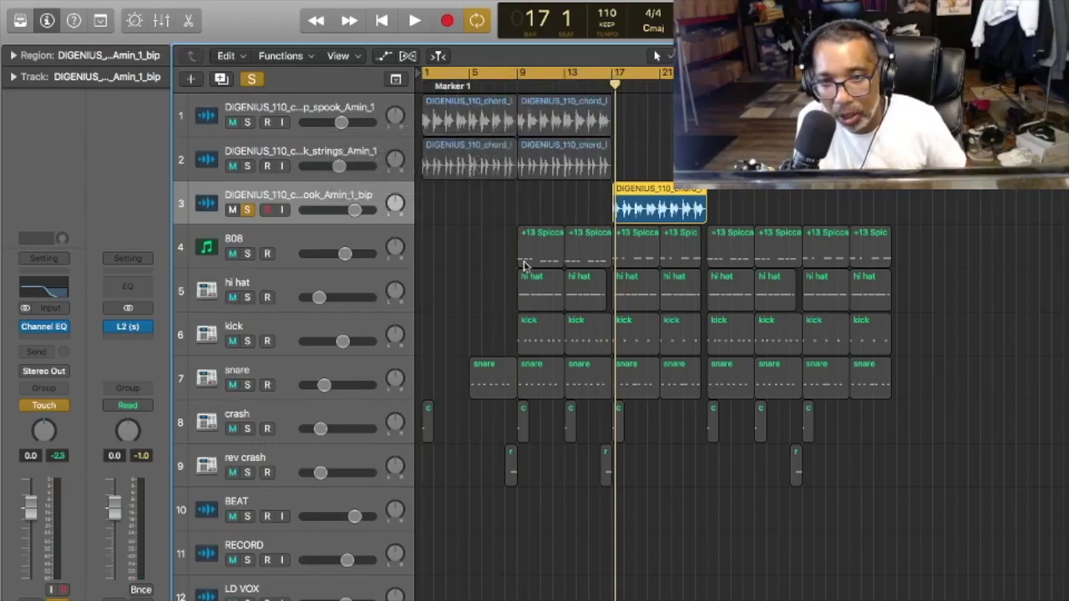
pyautogui.click(247, 211)
# Add a Channel EQ to the original spook chord loop track with a 48 dB/Oct low cut at about 176 Hz.
pyautogui.click(286, 115)
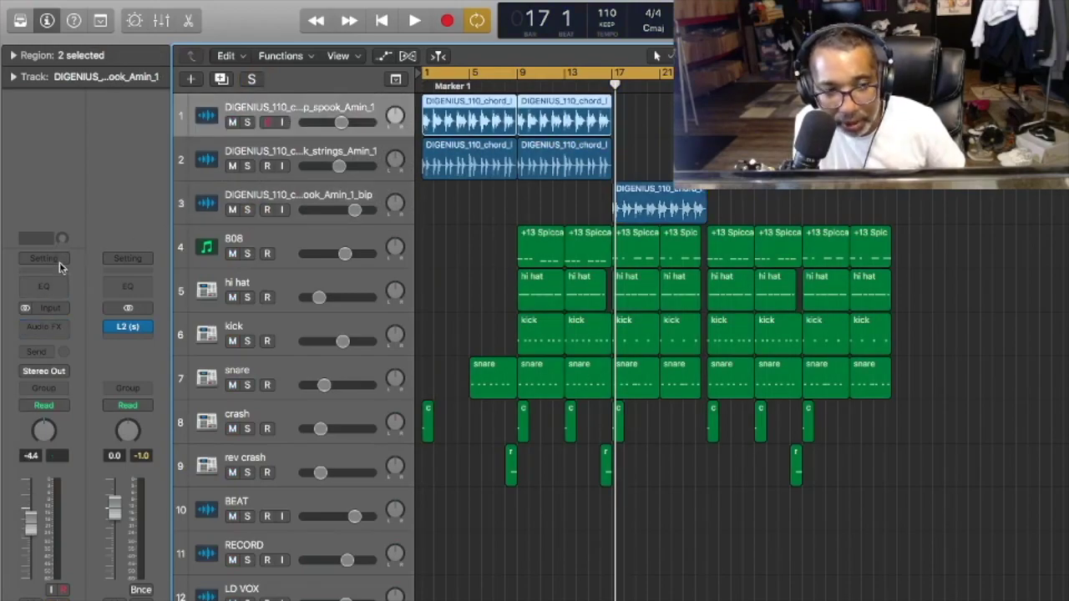
pyautogui.click(49, 297)
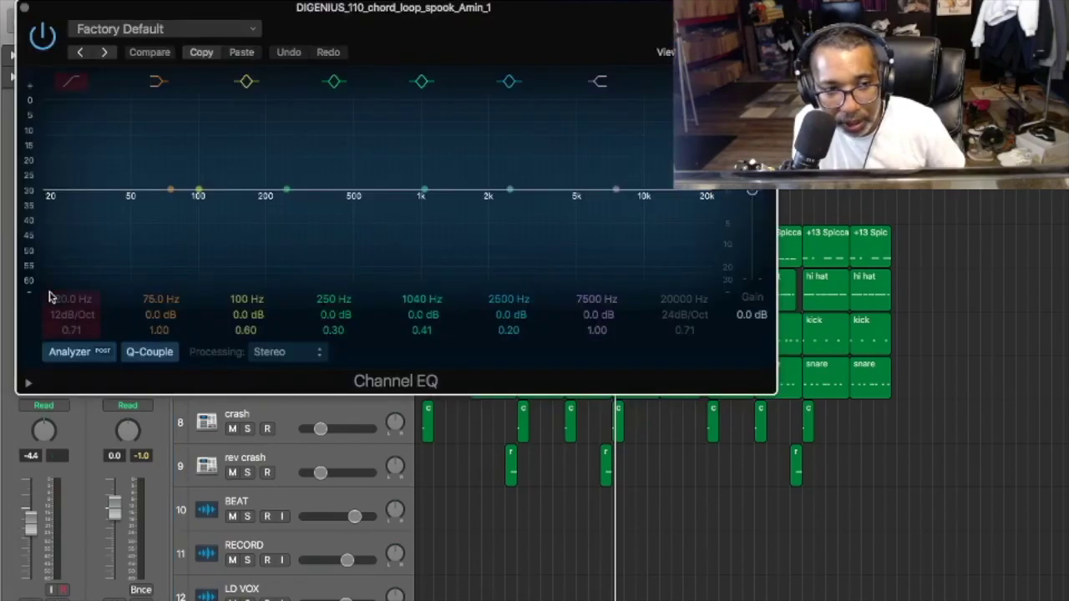
pyautogui.click(72, 84)
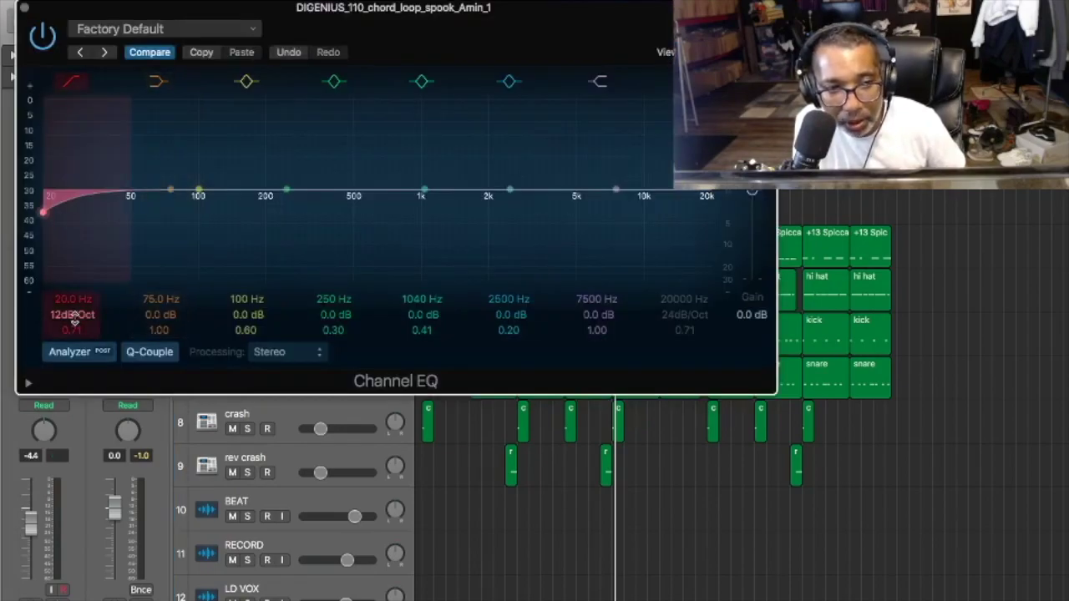
pyautogui.moveTo(74, 316); pyautogui.dragTo(74, 294)
pyautogui.moveTo(46, 217); pyautogui.dragTo(272, 219)
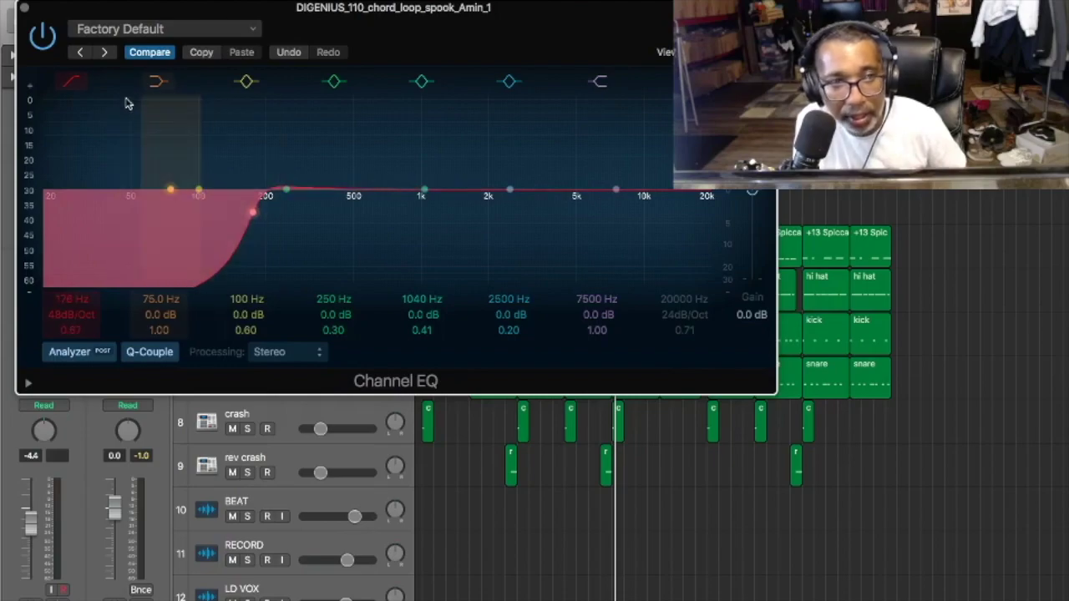
pyautogui.click(25, 8)
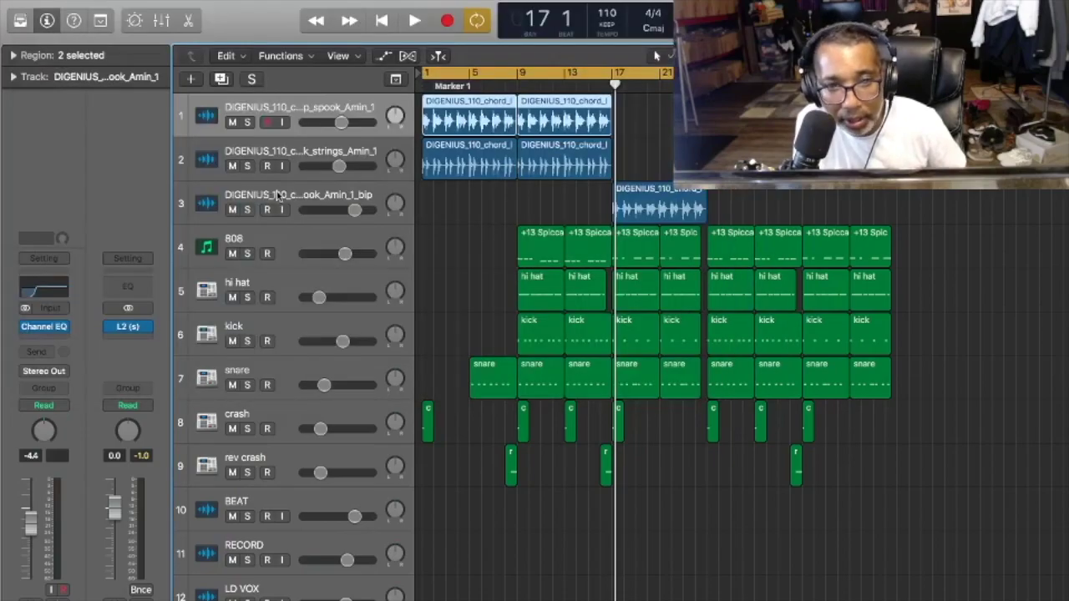
# Add a Channel EQ to the strings loop track and enable a low cut with a steeper slope and raised cutoff.
pyautogui.click(312, 153)
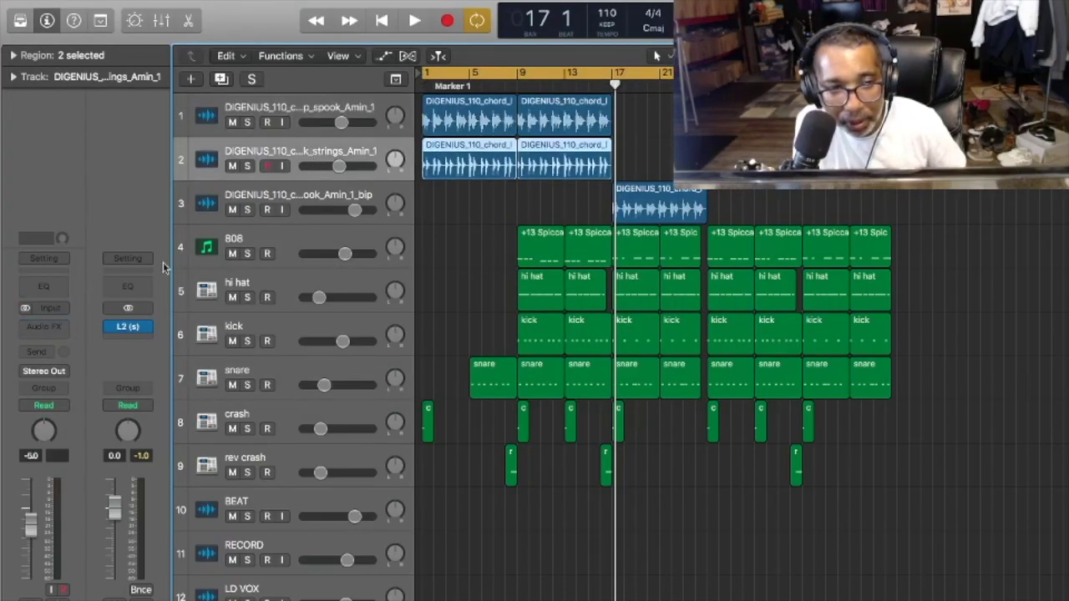
pyautogui.click(62, 288)
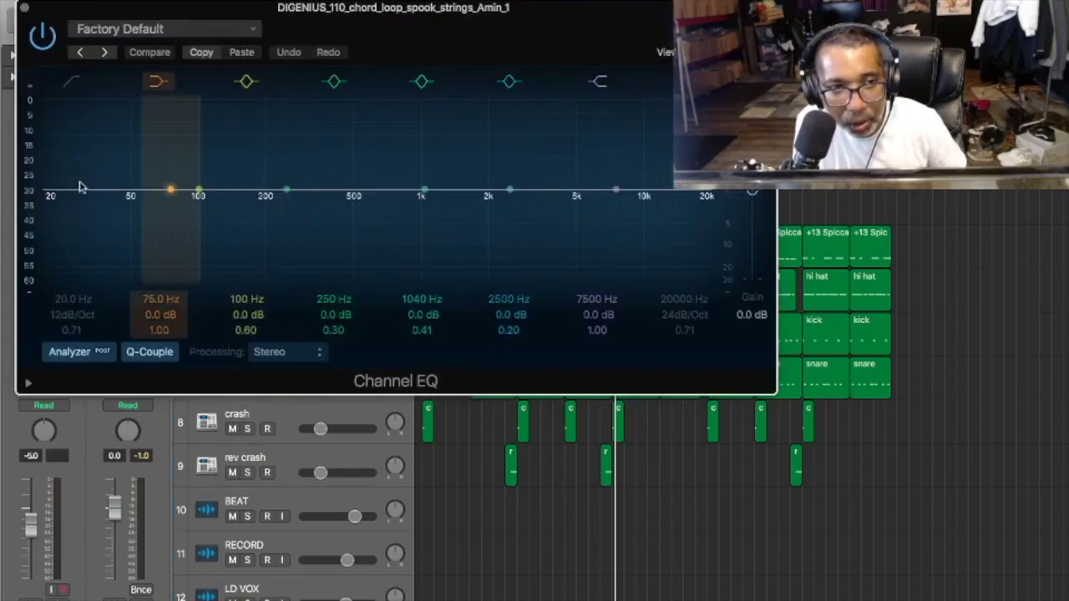
pyautogui.click(72, 81)
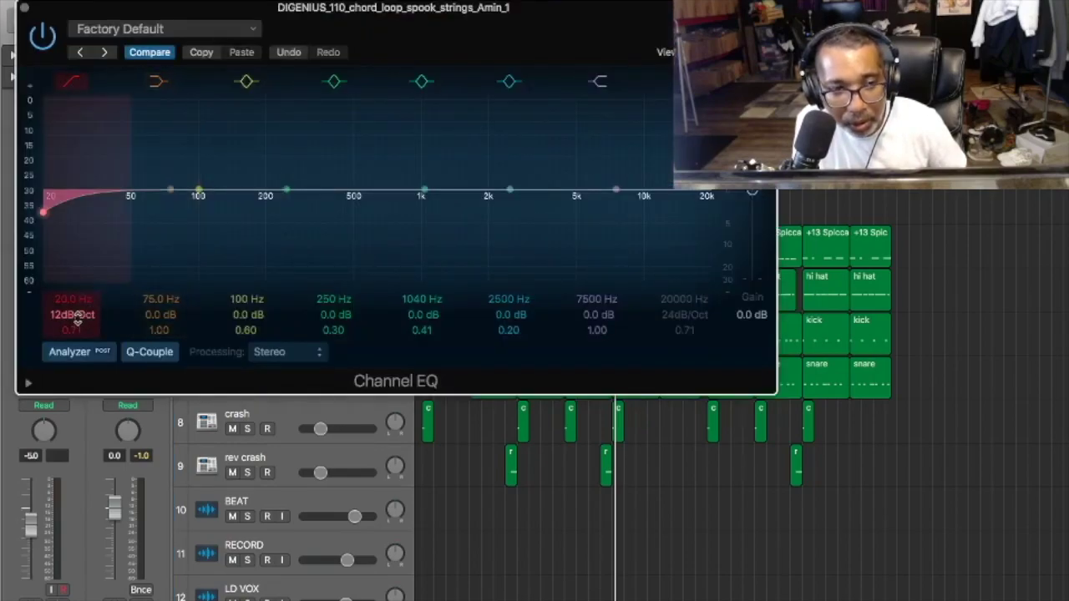
pyautogui.moveTo(77, 317); pyautogui.dragTo(72, 273)
pyautogui.moveTo(42, 211); pyautogui.dragTo(265, 219)
pyautogui.click(26, 10)
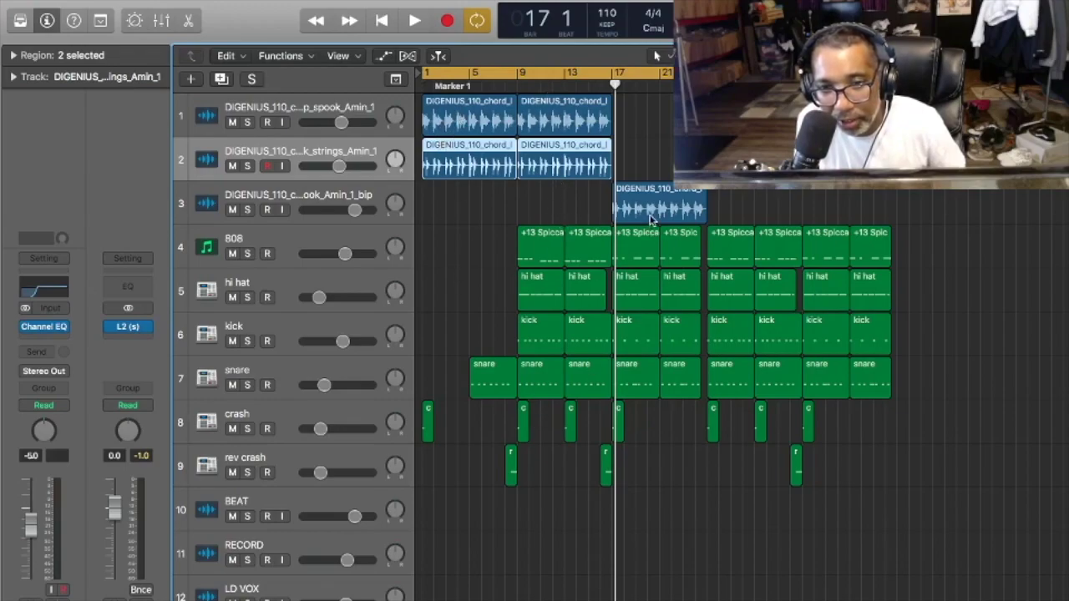
# Delete the strings loop region at bar 1 and trim the end of the first spook loop region to just before bar 9.
pyautogui.click(469, 229)
pyautogui.click(466, 170)
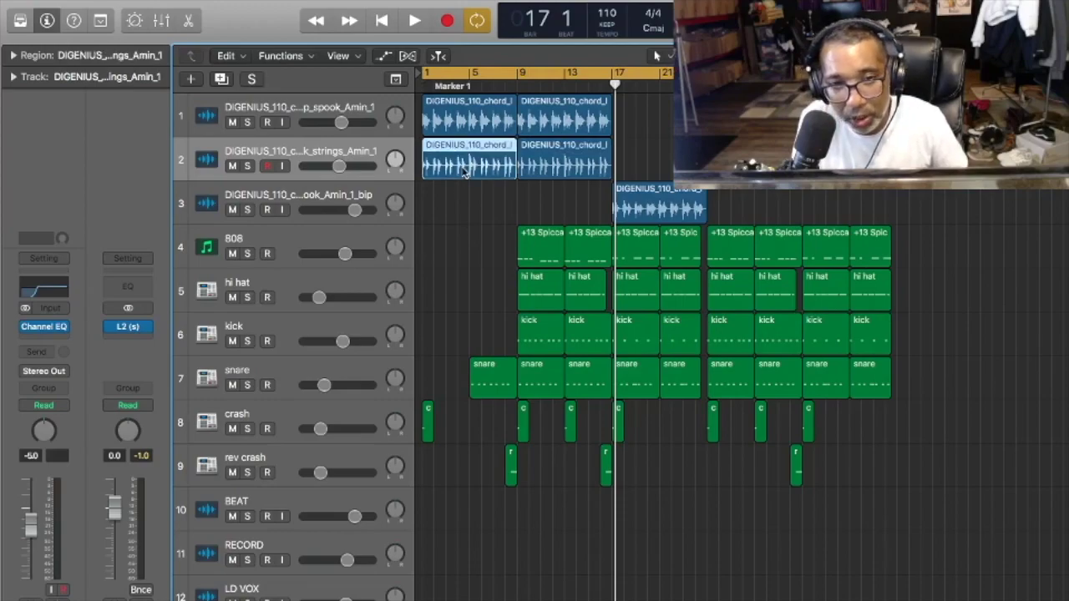
pyautogui.press('Delete')
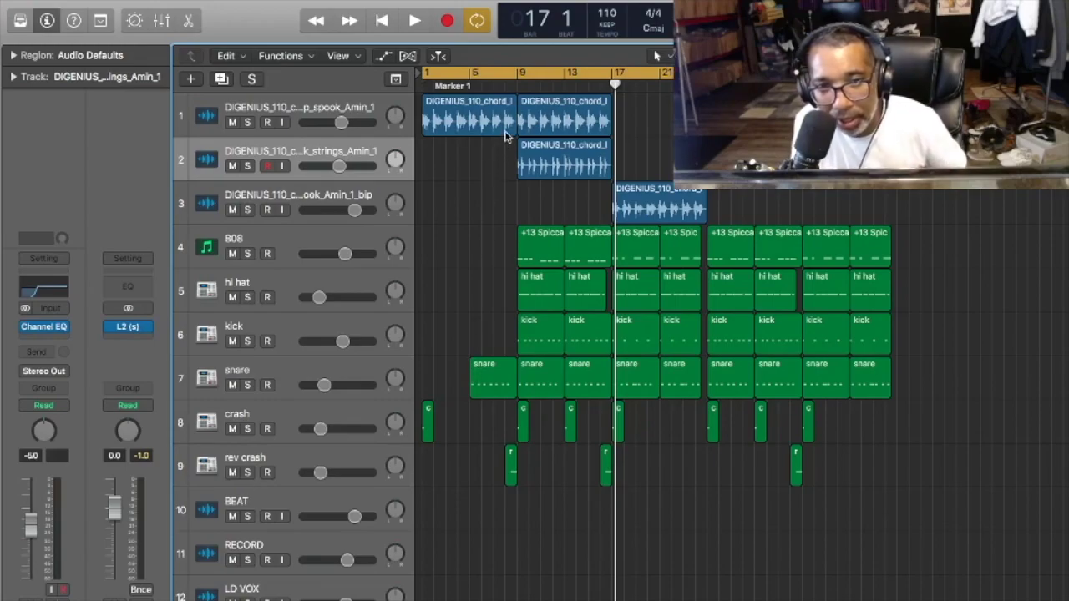
pyautogui.moveTo(510, 131); pyautogui.dragTo(505, 134)
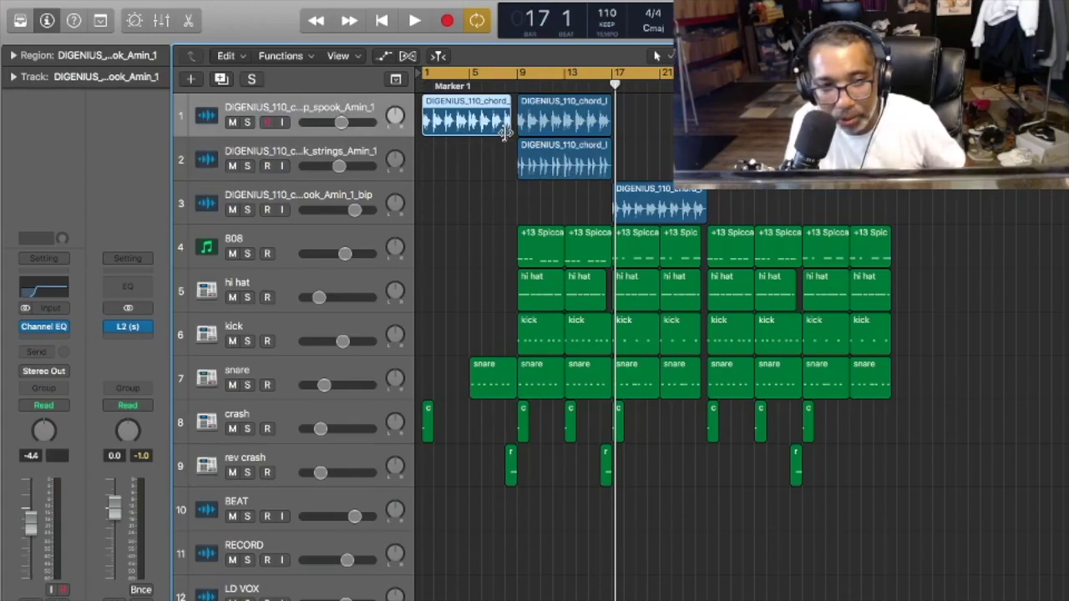
pyautogui.click(466, 314)
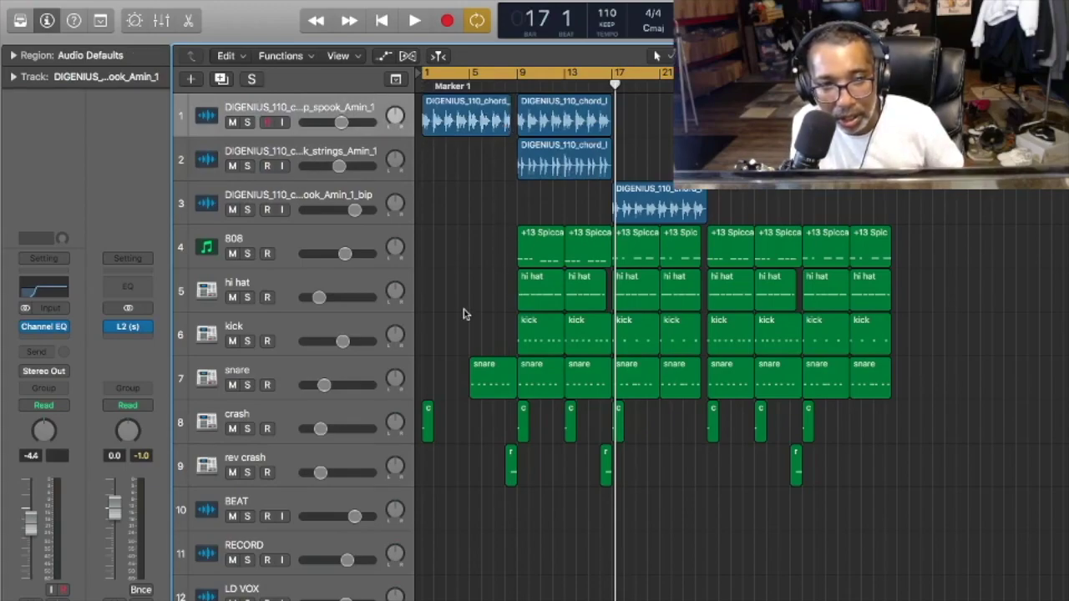
# Select the 808 region at bar 9 and open it in the Piano Roll.
pyautogui.click(360, 229)
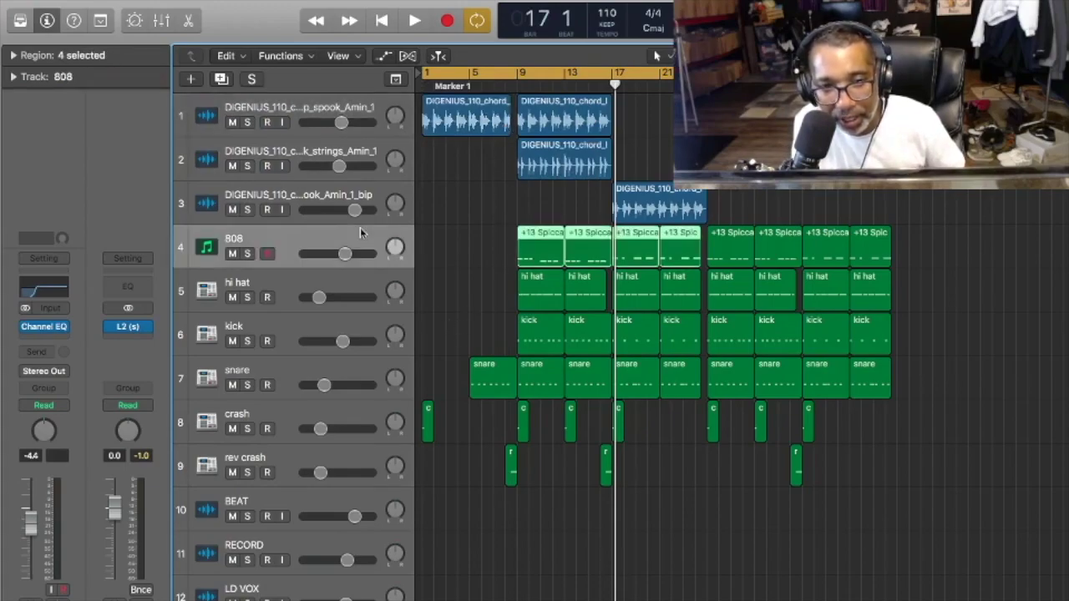
pyautogui.click(499, 282)
pyautogui.click(549, 259)
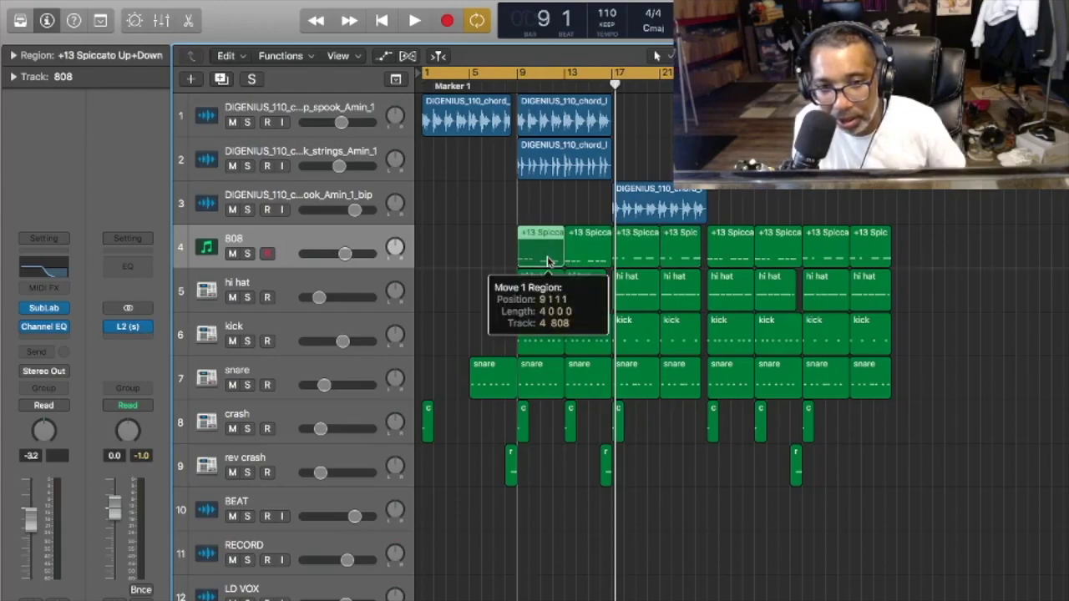
pyautogui.click(403, 1)
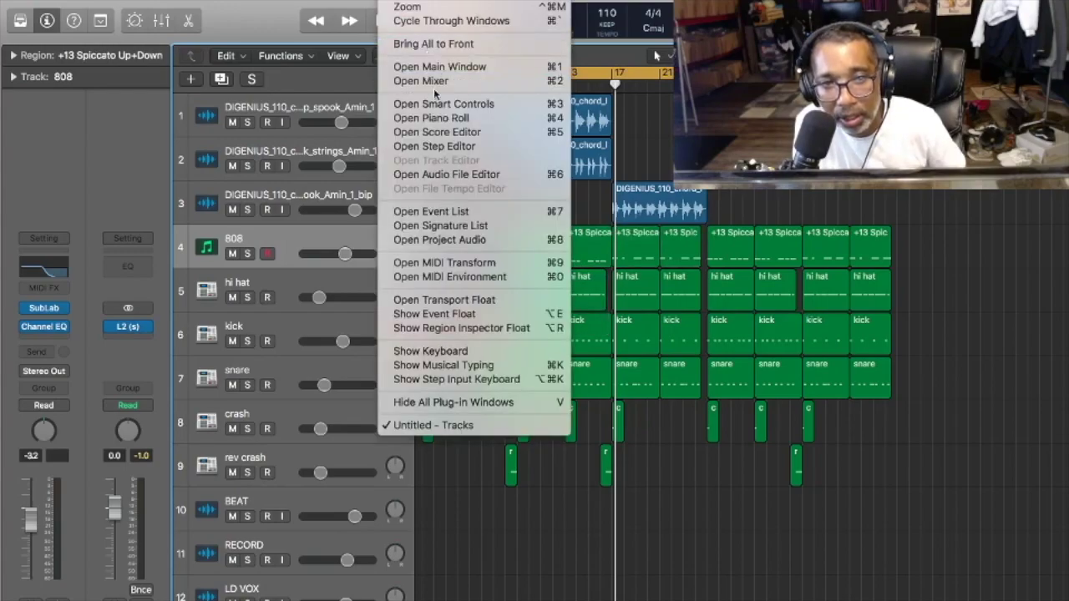
pyautogui.click(443, 116)
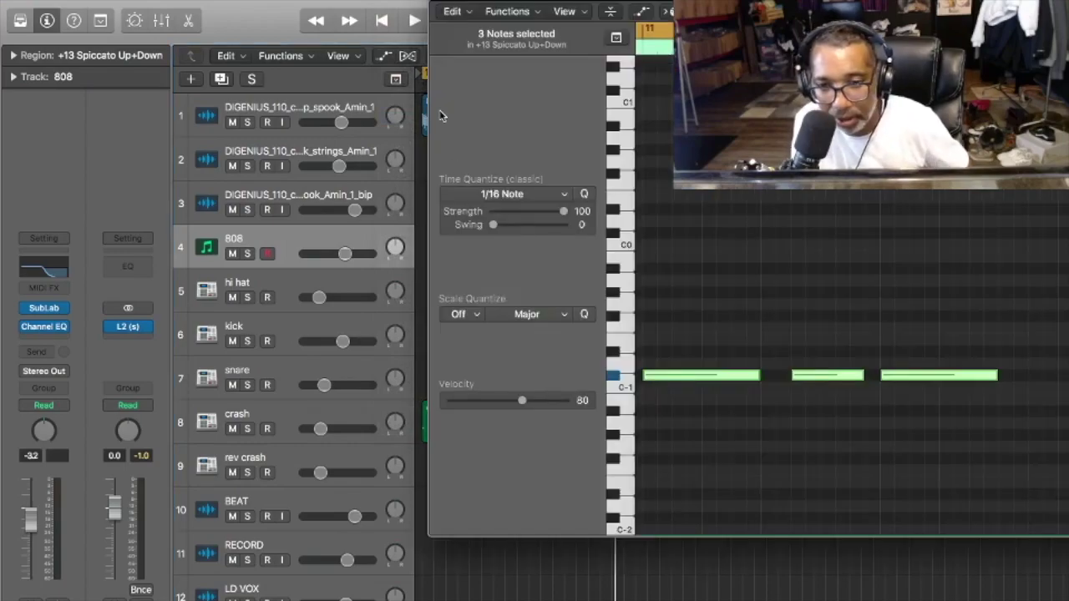
# Raise the remaining low notes in the bar 9 808 region to A#-1 and close the Piano Roll.
pyautogui.moveTo(1056, 220); pyautogui.dragTo(1067, 401)
pyautogui.moveTo(1005, 270); pyautogui.dragTo(1068, 439)
pyautogui.moveTo(843, 378); pyautogui.dragTo(848, 279)
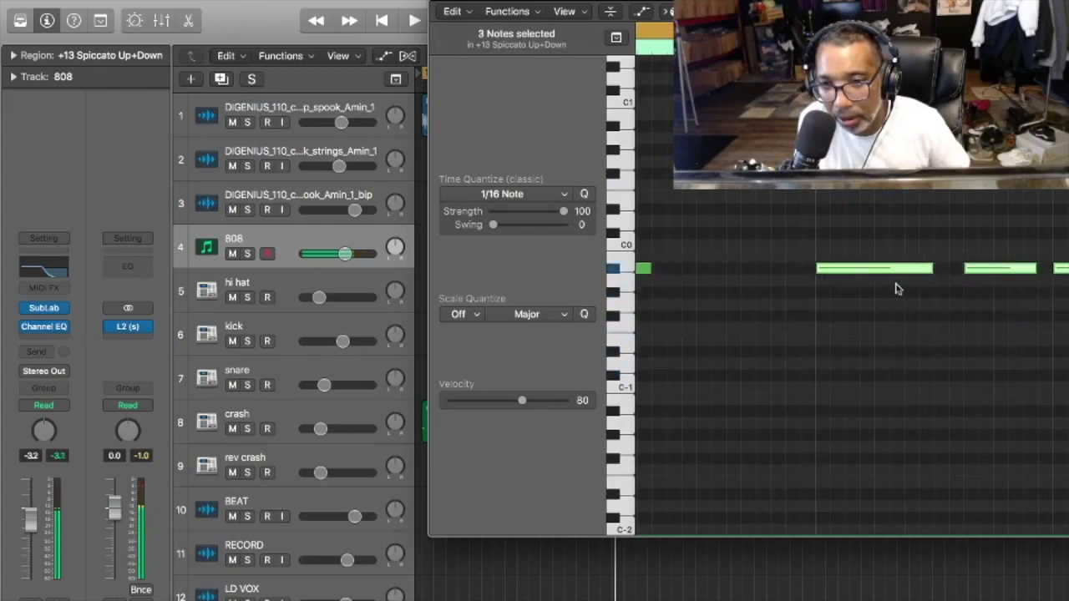
pyautogui.moveTo(1068, 200); pyautogui.dragTo(845, 398)
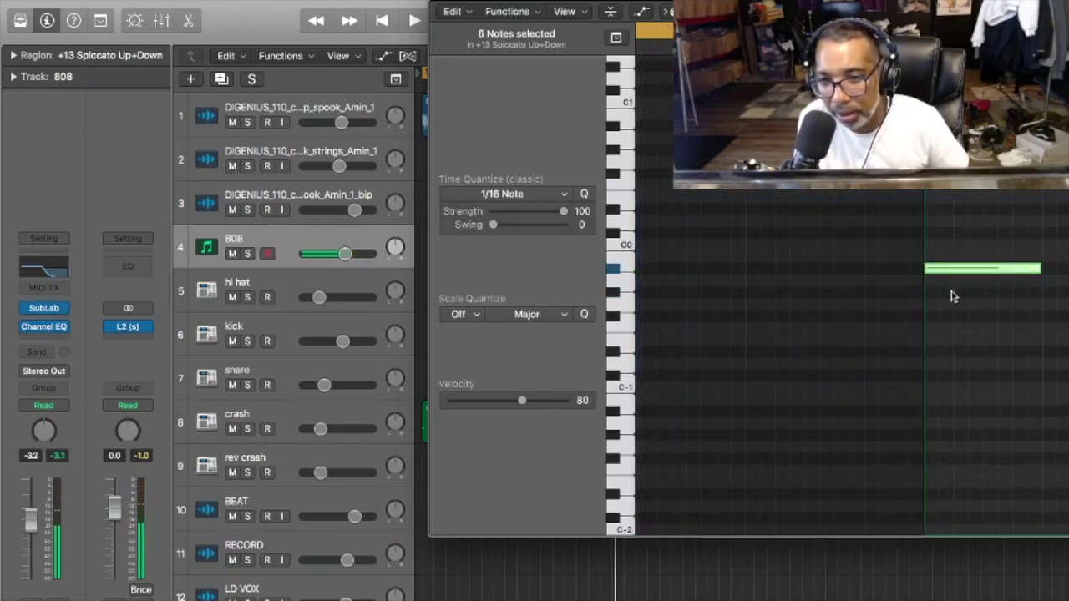
pyautogui.moveTo(948, 270); pyautogui.dragTo(949, 270)
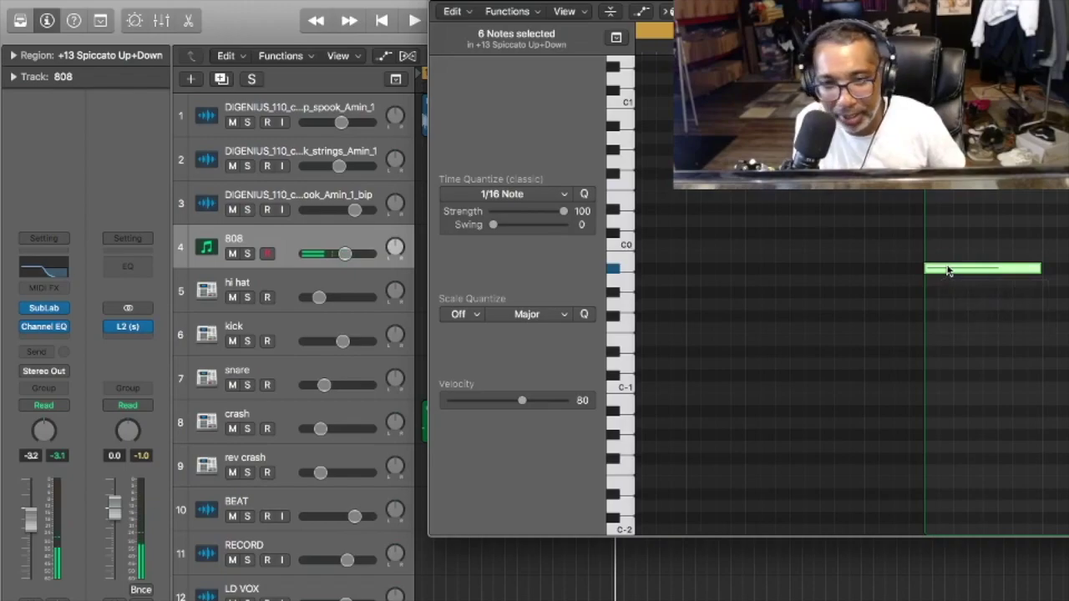
pyautogui.press('super+w')
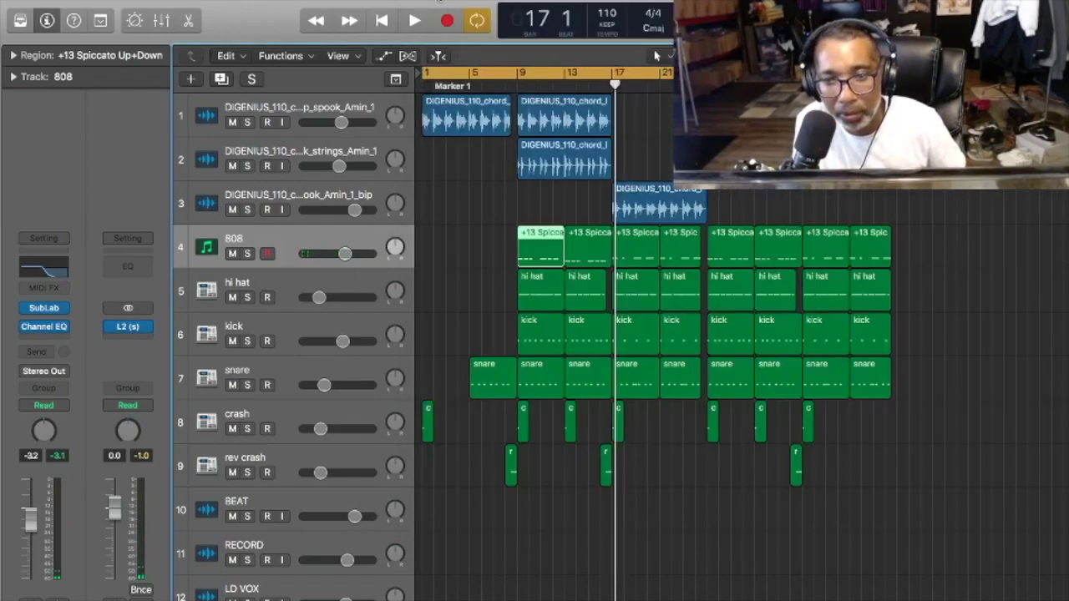
# Delete the 808 regions at bars 13, 17 and 21.
pyautogui.click(598, 260)
pyautogui.press('Delete')
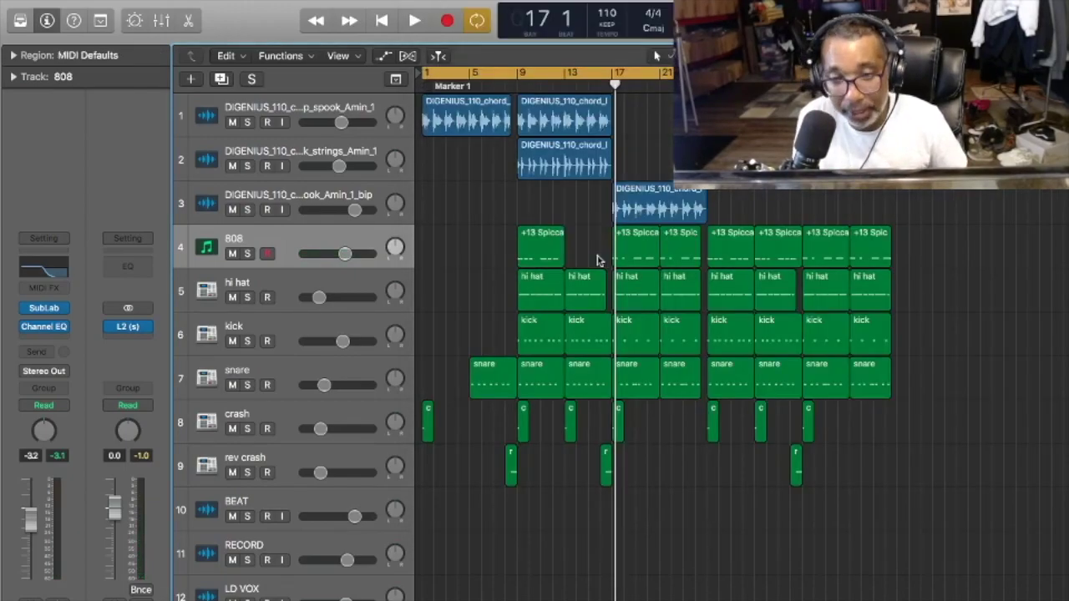
pyautogui.click(630, 257)
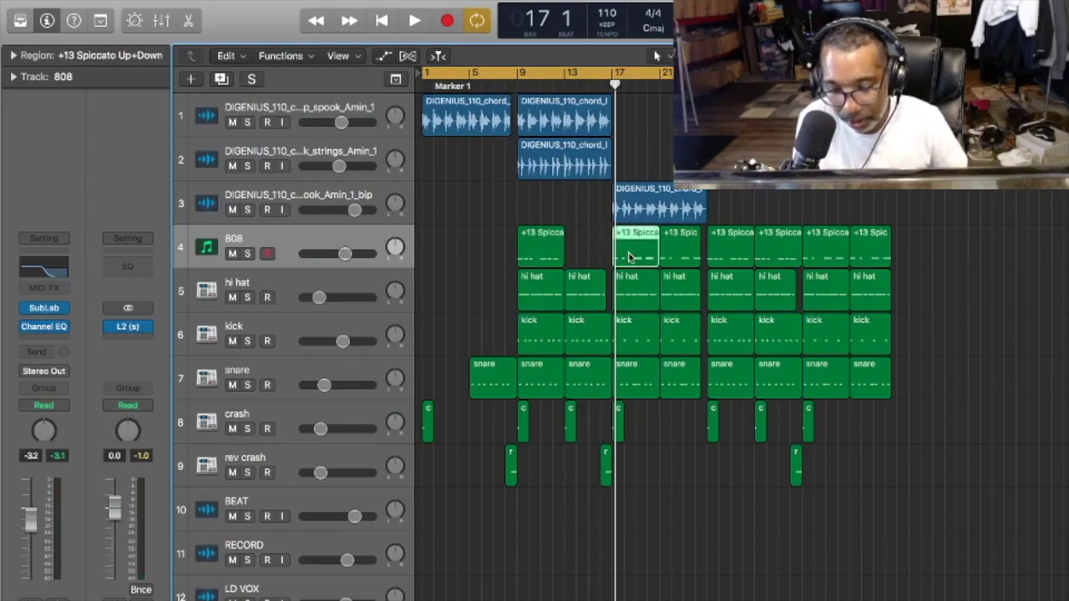
pyautogui.press('Delete')
pyautogui.click(673, 258)
pyautogui.press('Delete')
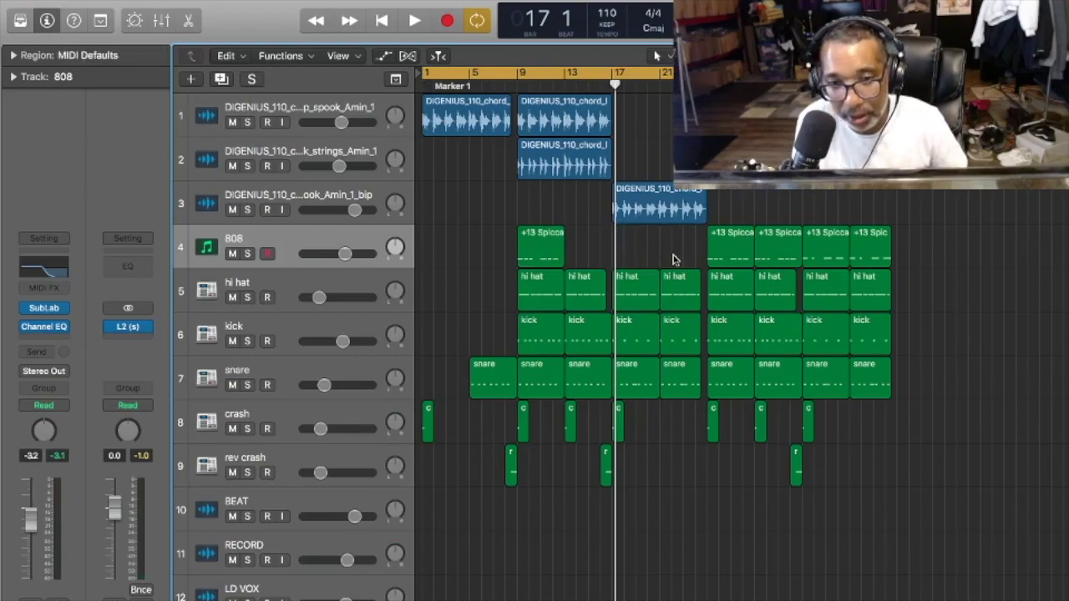
# Copy the bar 9 808 region to bars 13, 17 and 21, trimming the bar 17 copy's start and the bar 21 copy's end.
pyautogui.moveTo(537, 249); pyautogui.dragTo(678, 240)
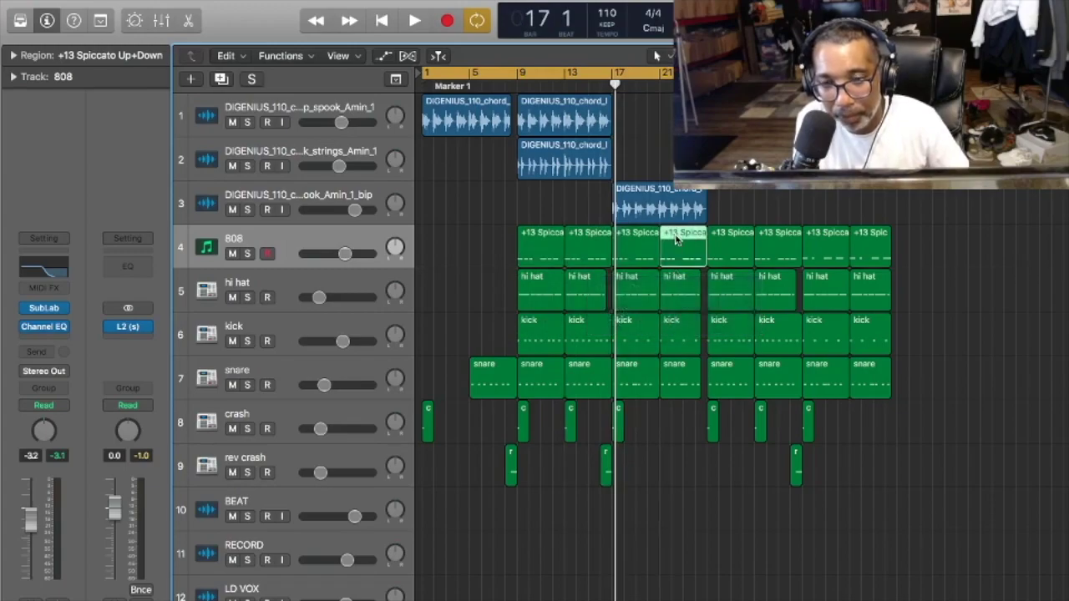
pyautogui.moveTo(613, 260); pyautogui.dragTo(635, 272)
pyautogui.moveTo(700, 260); pyautogui.dragTo(684, 272)
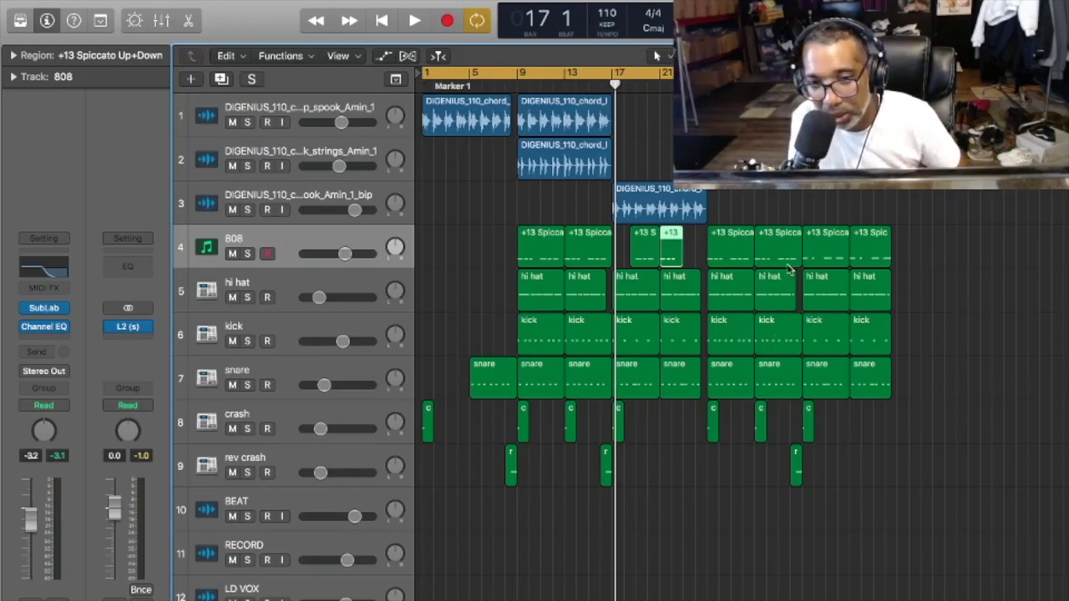
# Play the arrangement from the beginning through bar 24 to check the edited 808 part.
pyautogui.click(814, 163)
pyautogui.press('Return')
pyautogui.press('space')
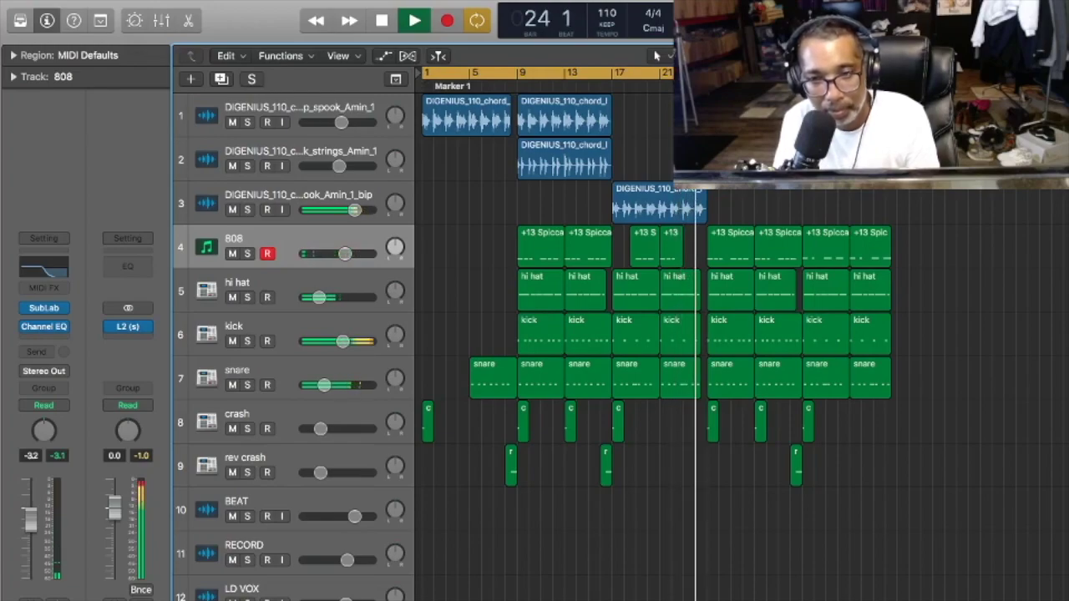
pyautogui.press('space')
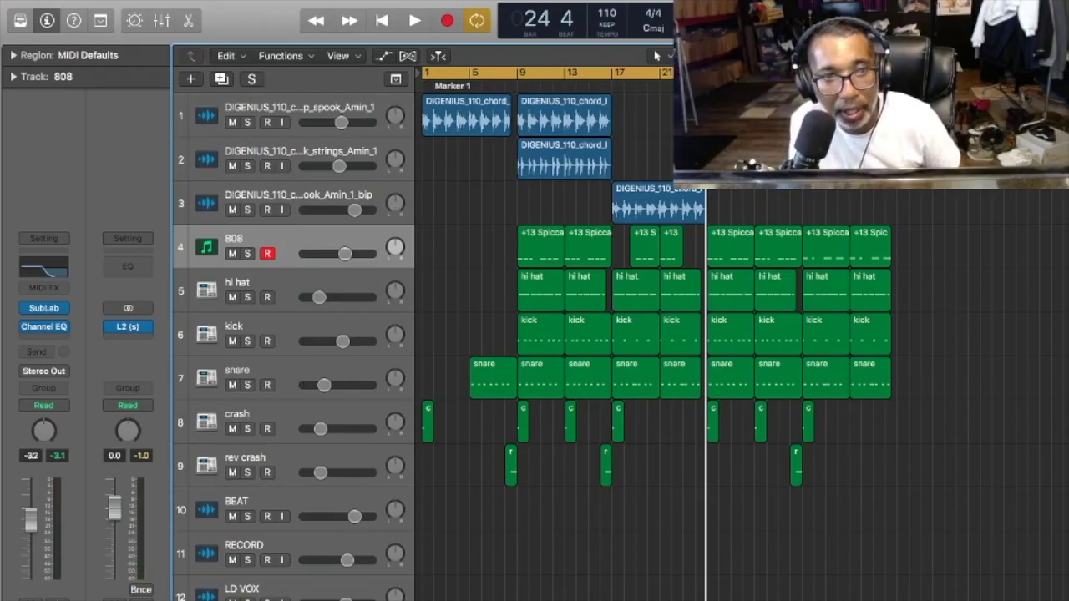
pyautogui.click(187, 0)
pyautogui.click(213, 0)
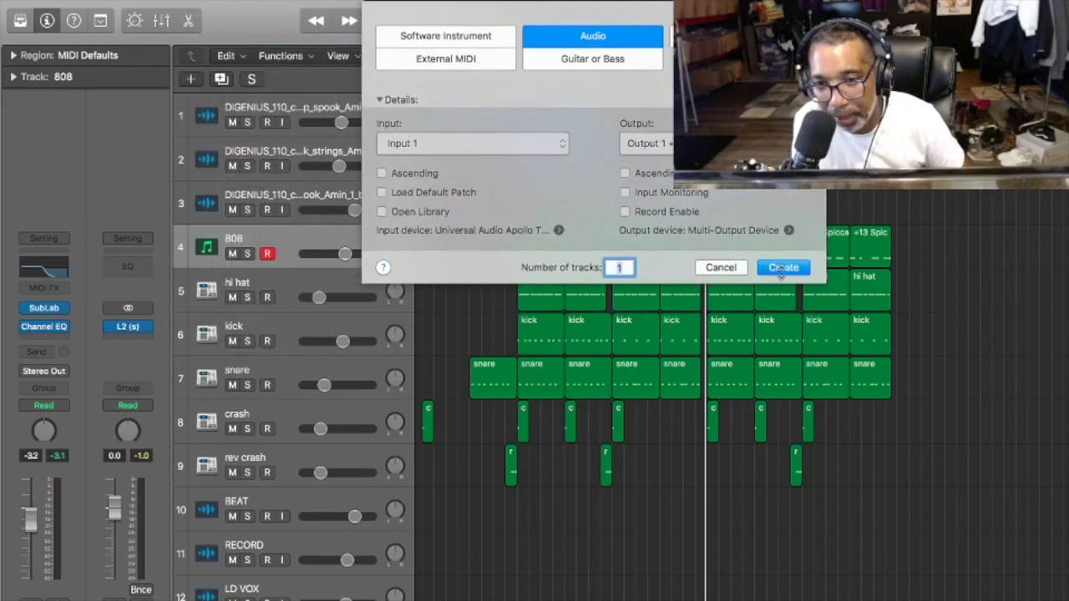
pyautogui.click(783, 268)
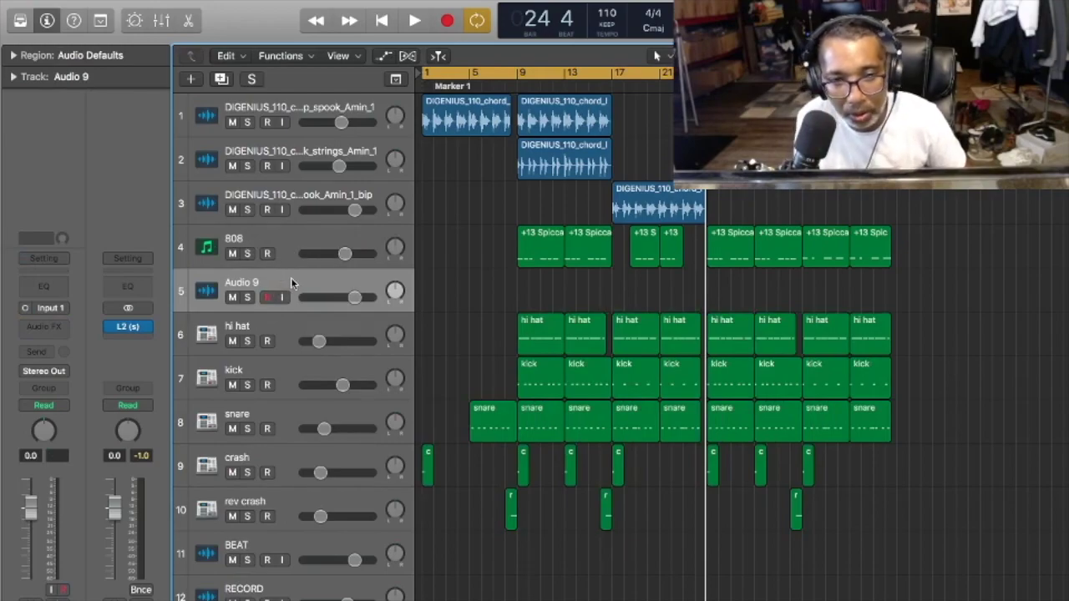
pyautogui.press('super+z')
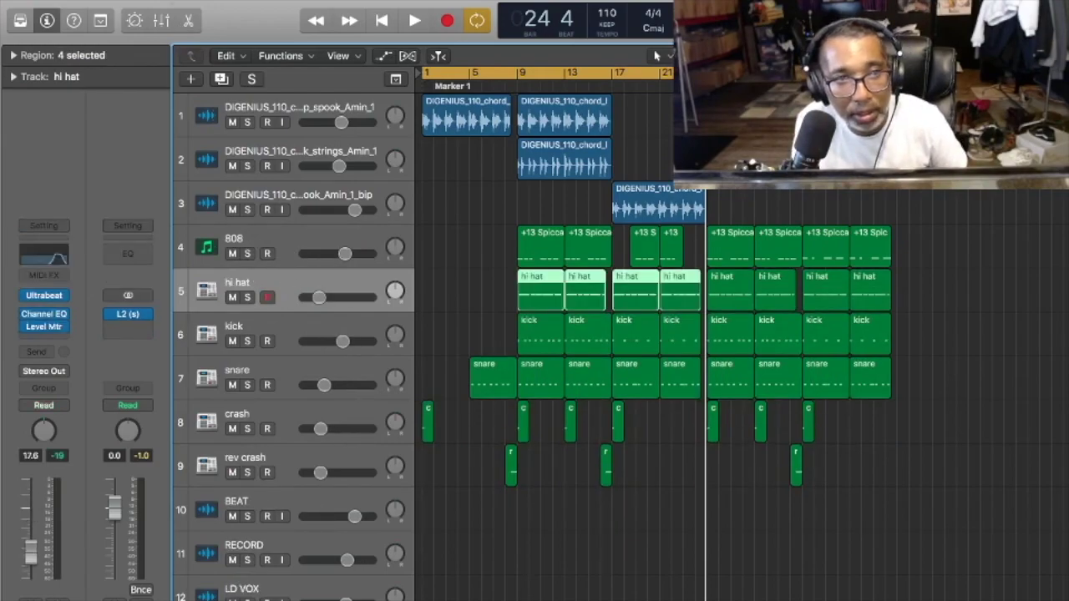
# Create one software instrument track with the default patch below the hi hat track and hide the Library.
pyautogui.click(177, 0)
pyautogui.click(209, 6)
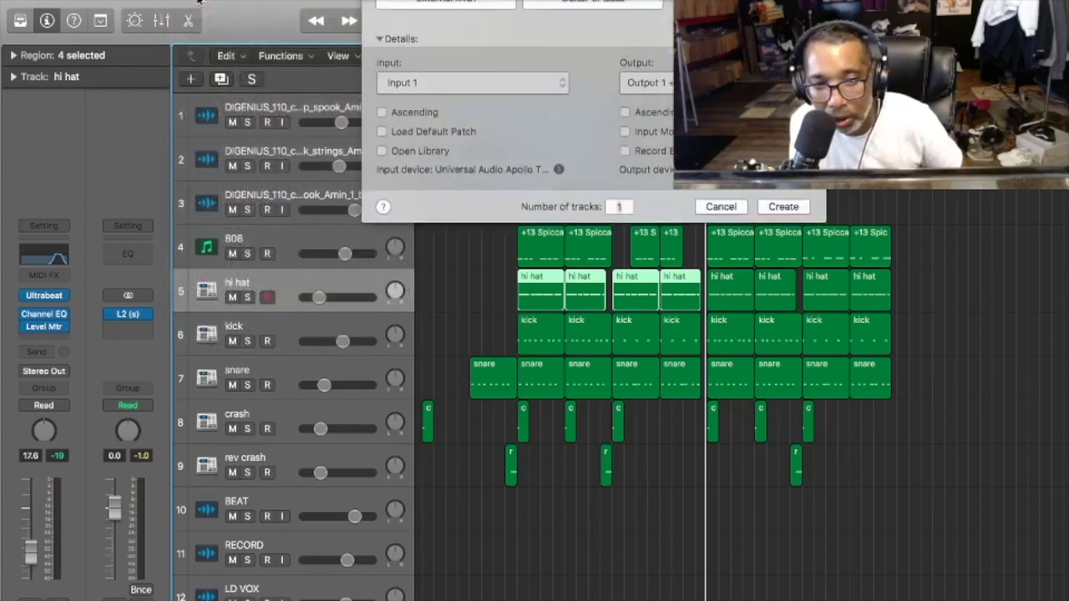
pyautogui.click(447, 37)
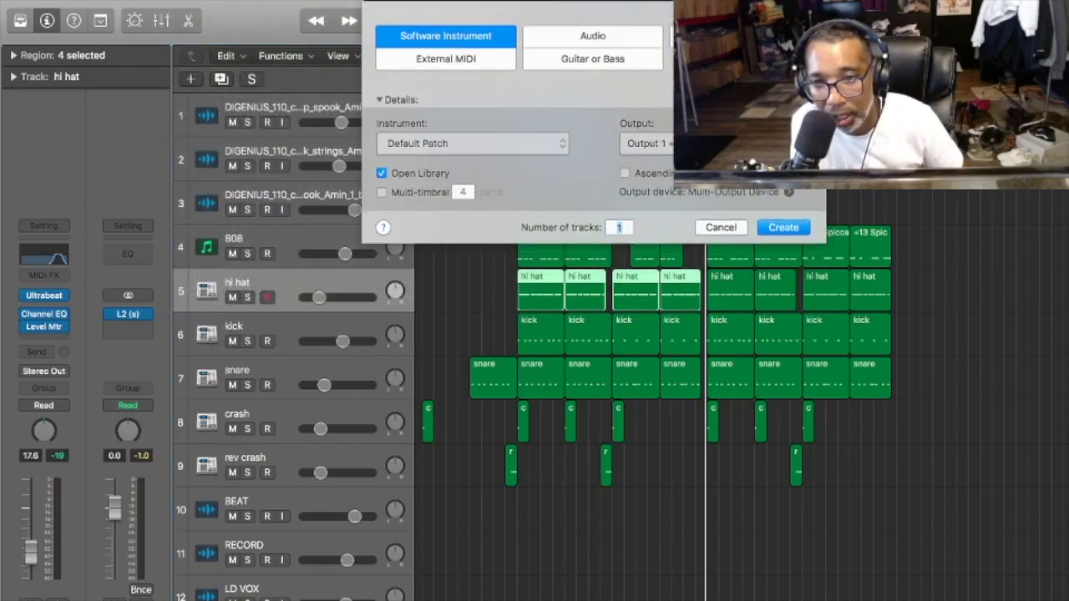
pyautogui.click(782, 227)
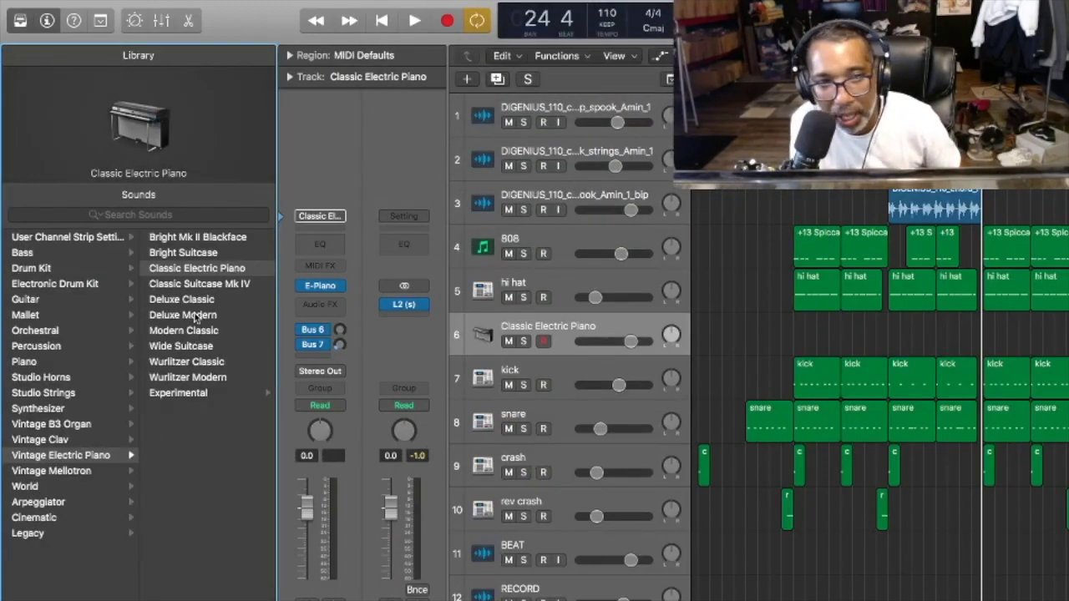
pyautogui.click(47, 20)
pyautogui.click(47, 20)
pyautogui.click(20, 20)
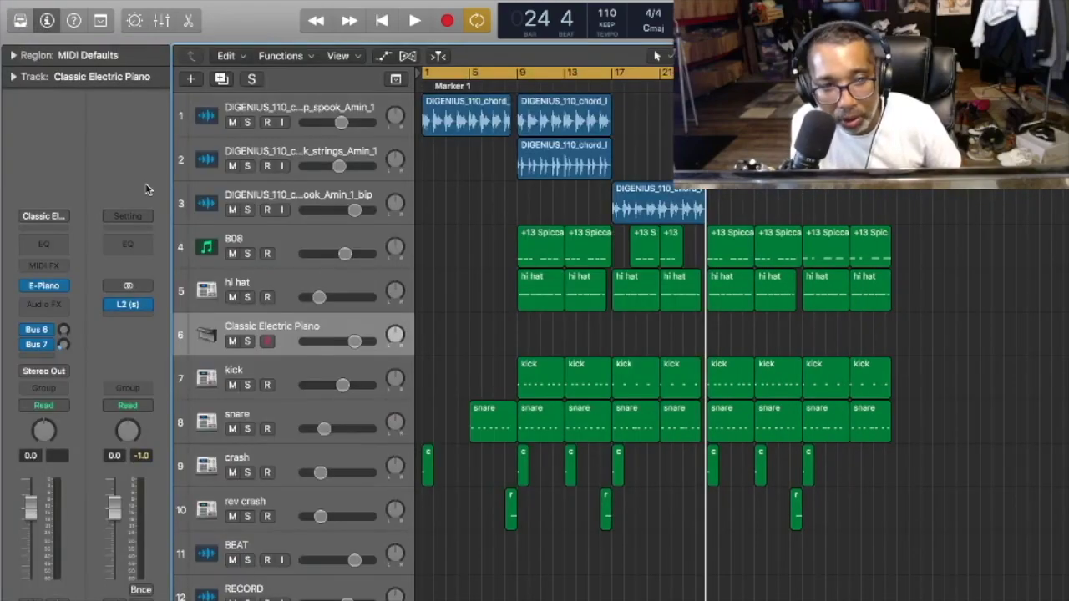
# Replace the new track's electric piano instrument with the Arcade plug-in.
pyautogui.click(68, 289)
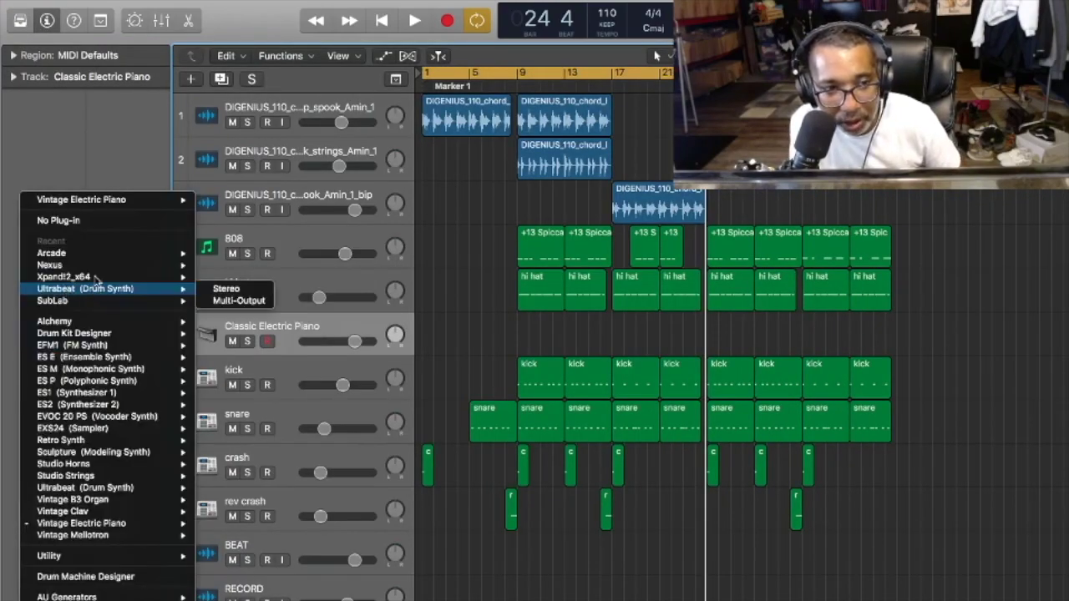
pyautogui.moveTo(132, 255)
pyautogui.click(213, 254)
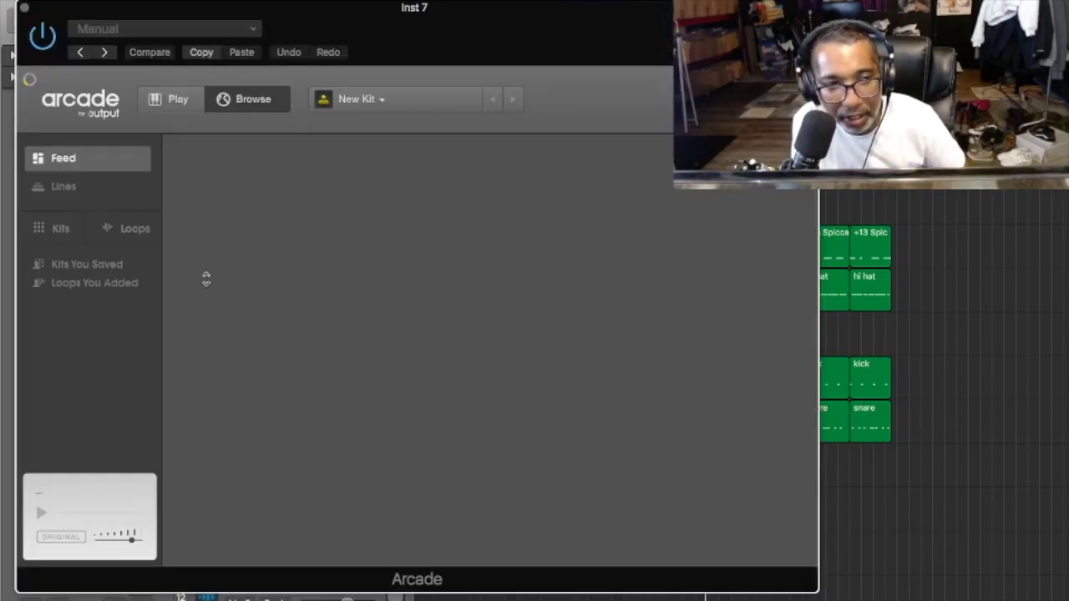
# Browse Arcade's Lines and open the Hooked vocal line.
pyautogui.click(96, 188)
pyautogui.moveTo(683, 285)
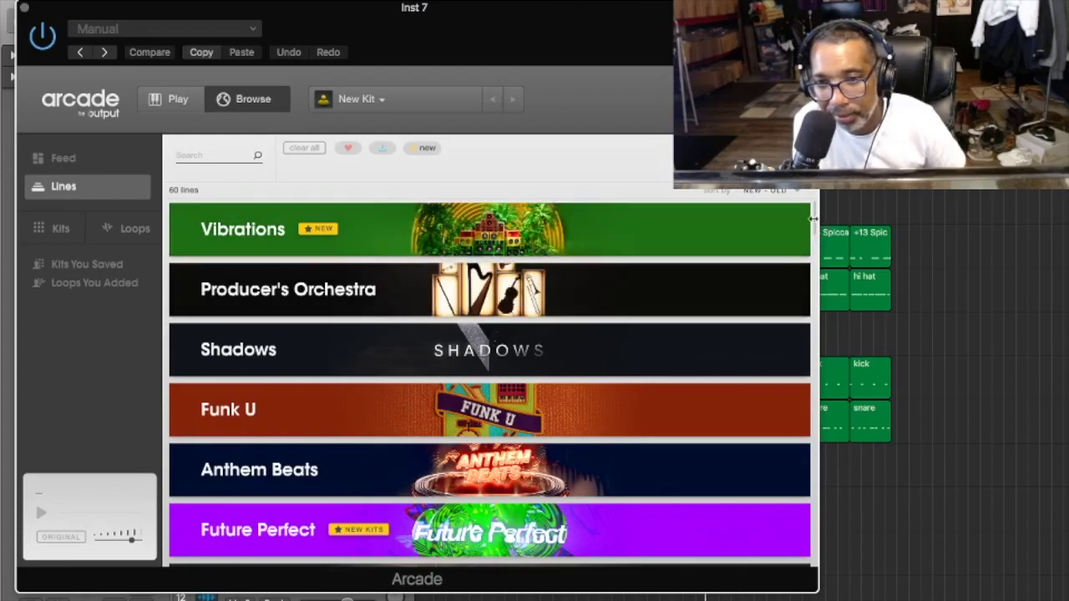
pyautogui.moveTo(808, 223)
pyautogui.moveTo(812, 225); pyautogui.dragTo(820, 466)
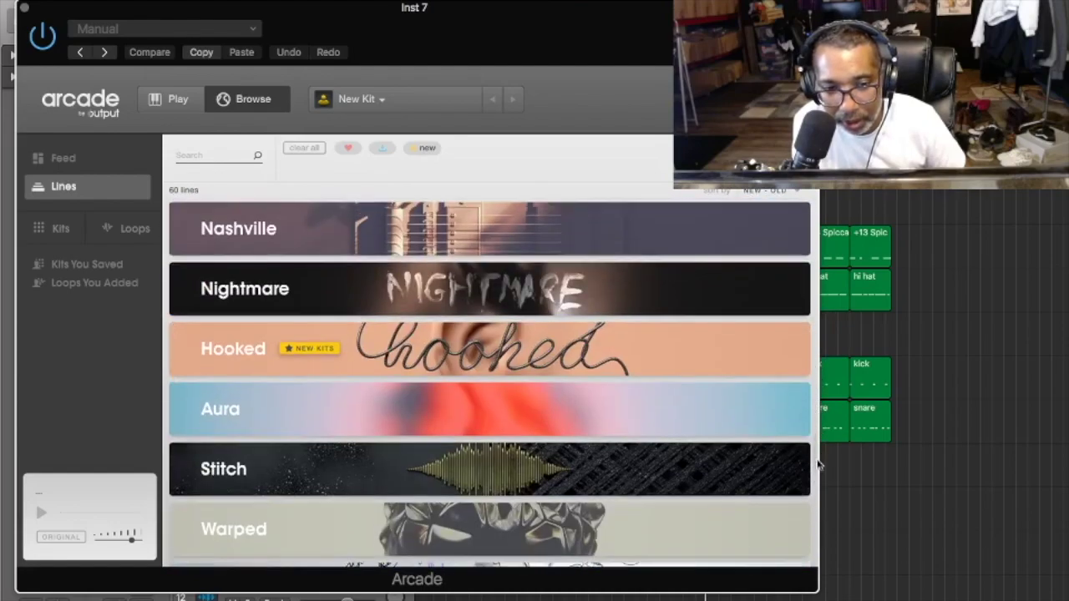
pyautogui.click(539, 412)
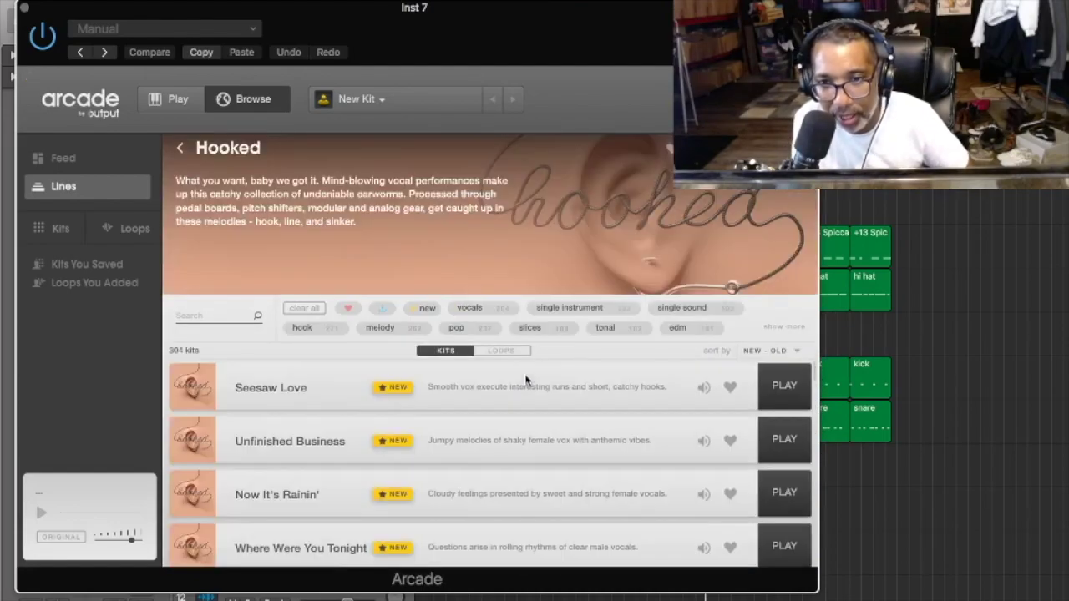
# Set Arcade's key to A# minor with the key lock on.
pyautogui.click(710, 99)
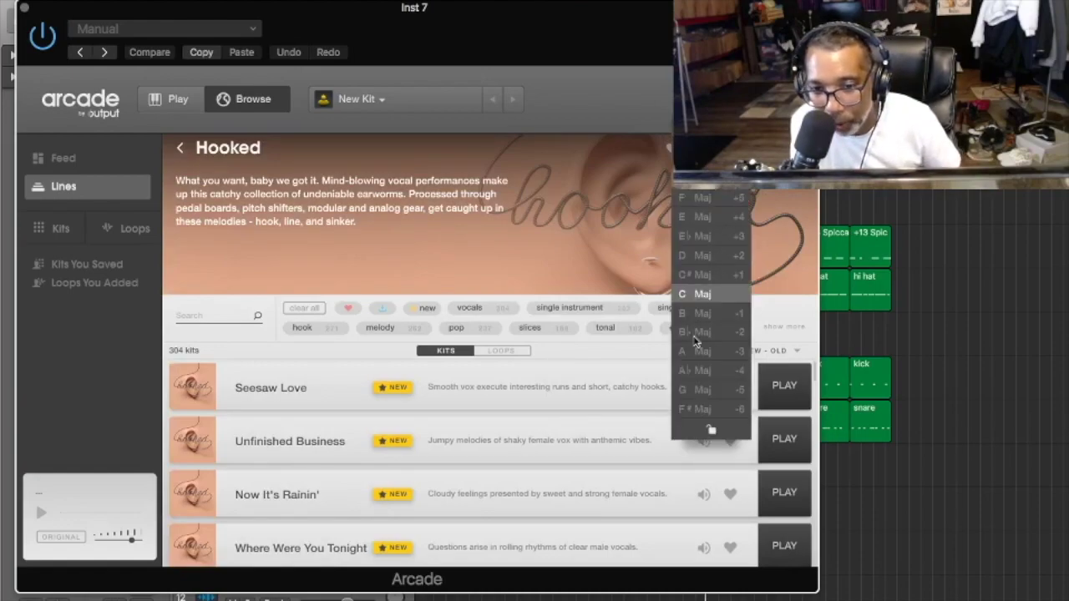
pyautogui.click(711, 430)
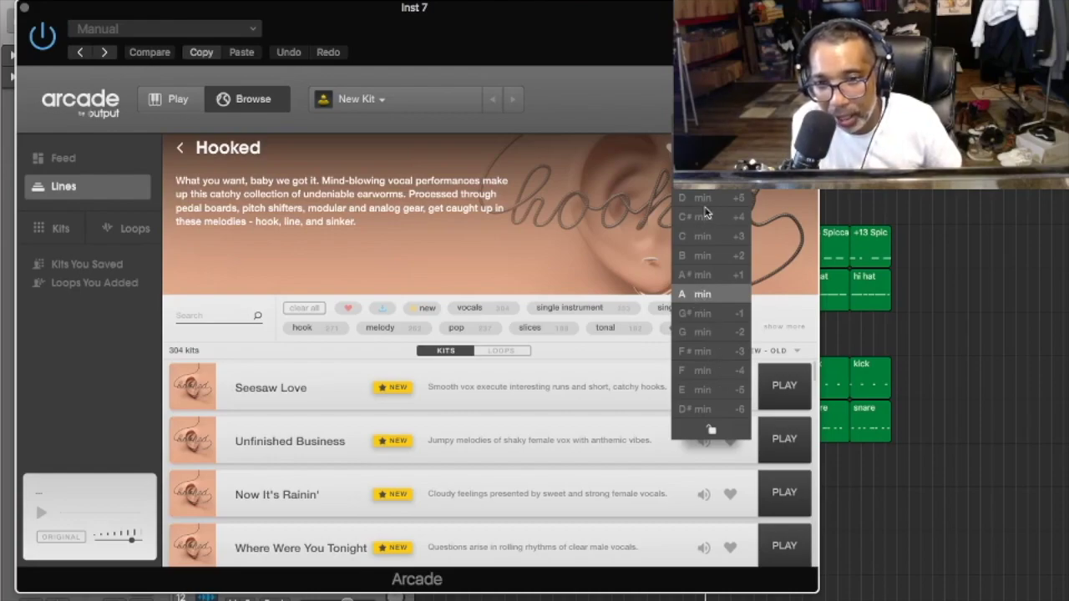
pyautogui.click(701, 275)
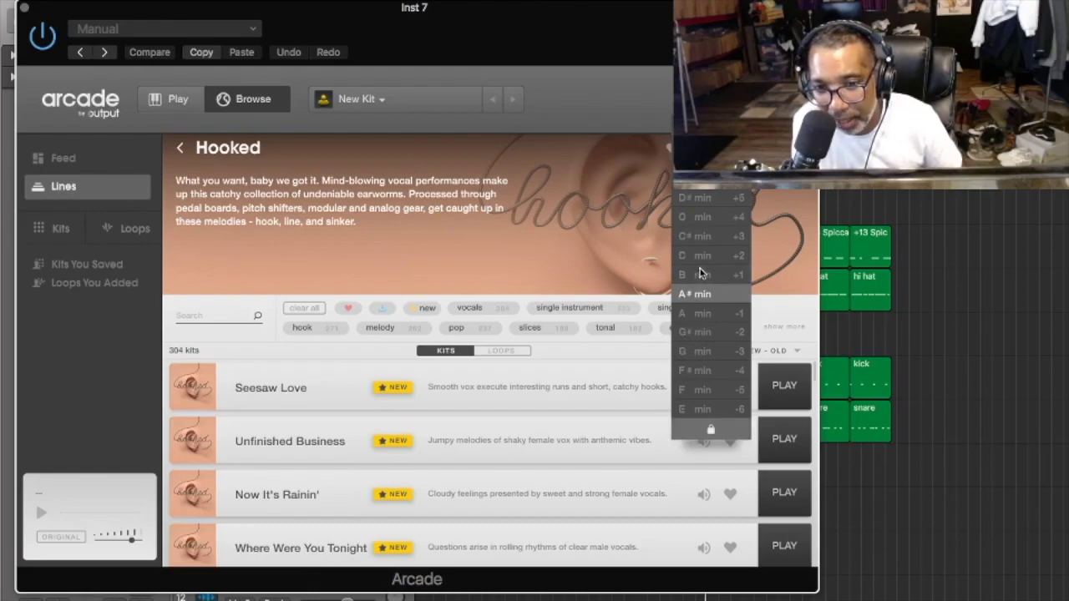
pyautogui.click(636, 269)
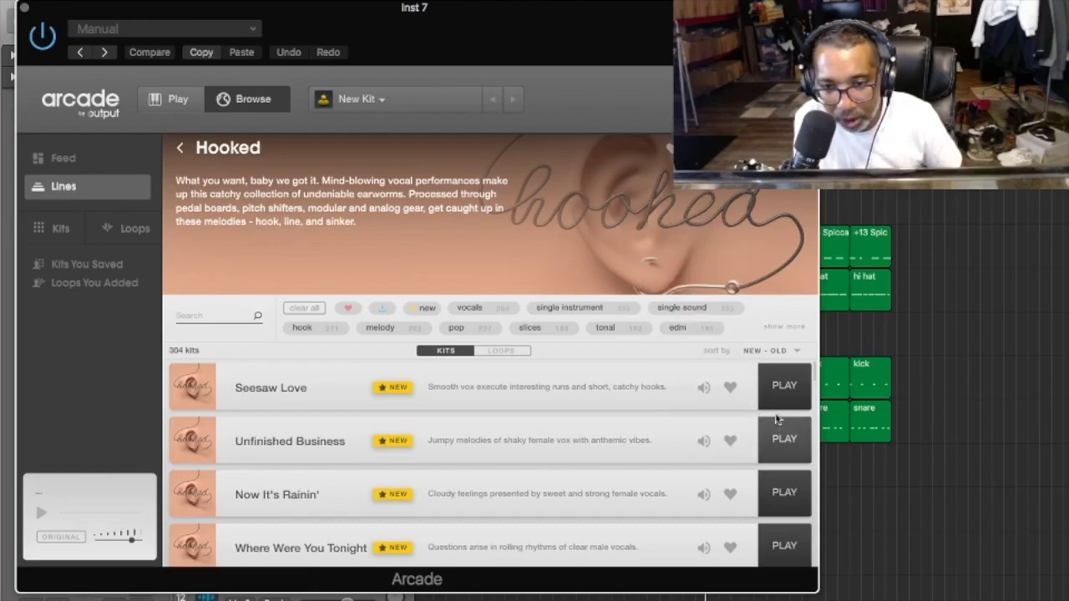
# Load the Seesaw Love kit and audition its vocal samples on several white keys of Arcade's keyboard.
pyautogui.click(783, 385)
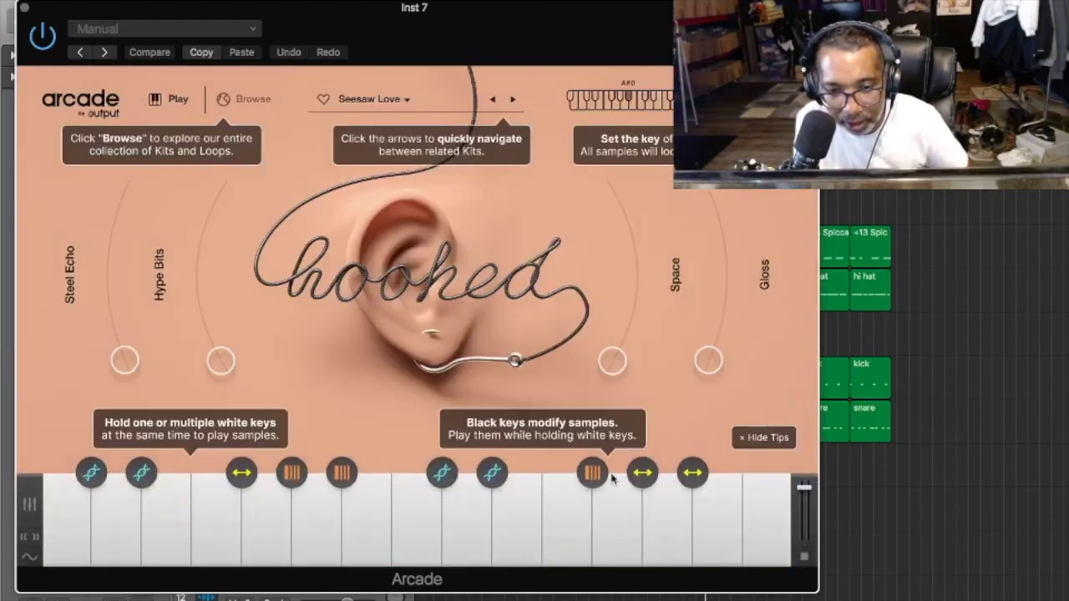
pyautogui.click(563, 512)
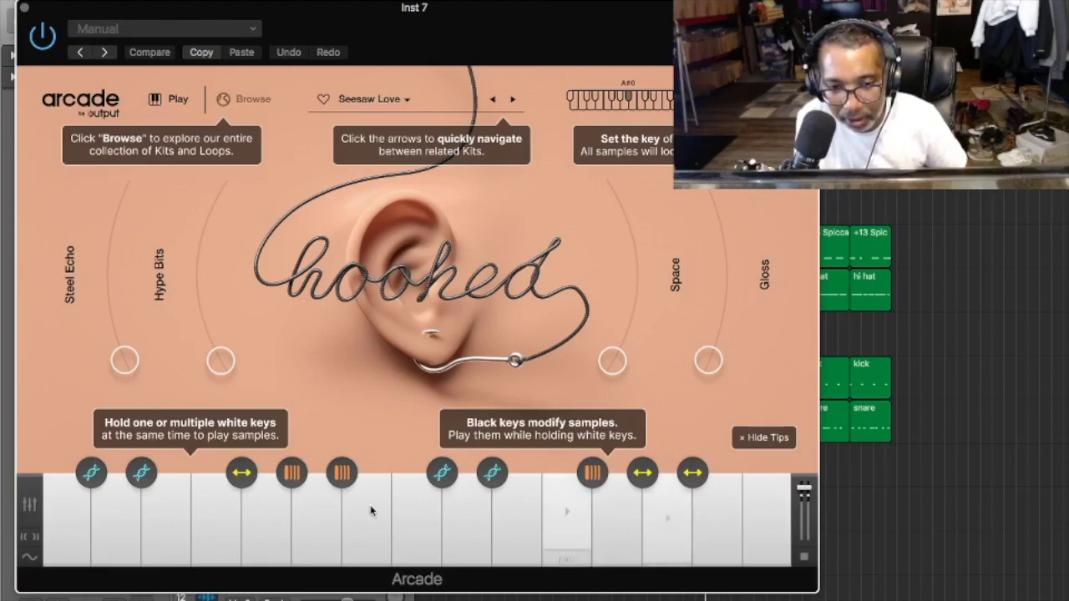
pyautogui.click(417, 509)
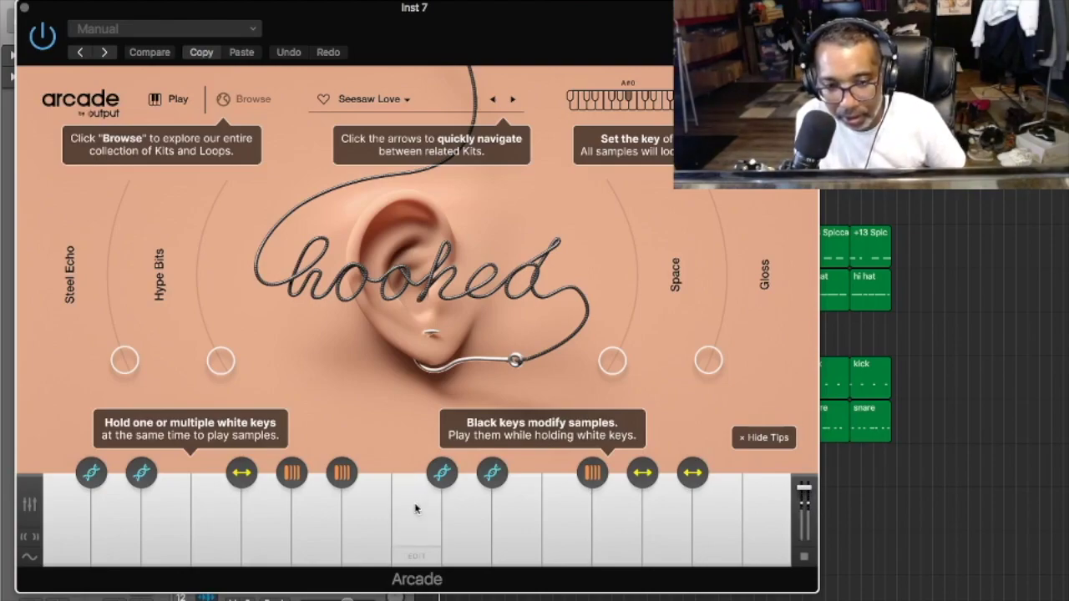
pyautogui.click(366, 517)
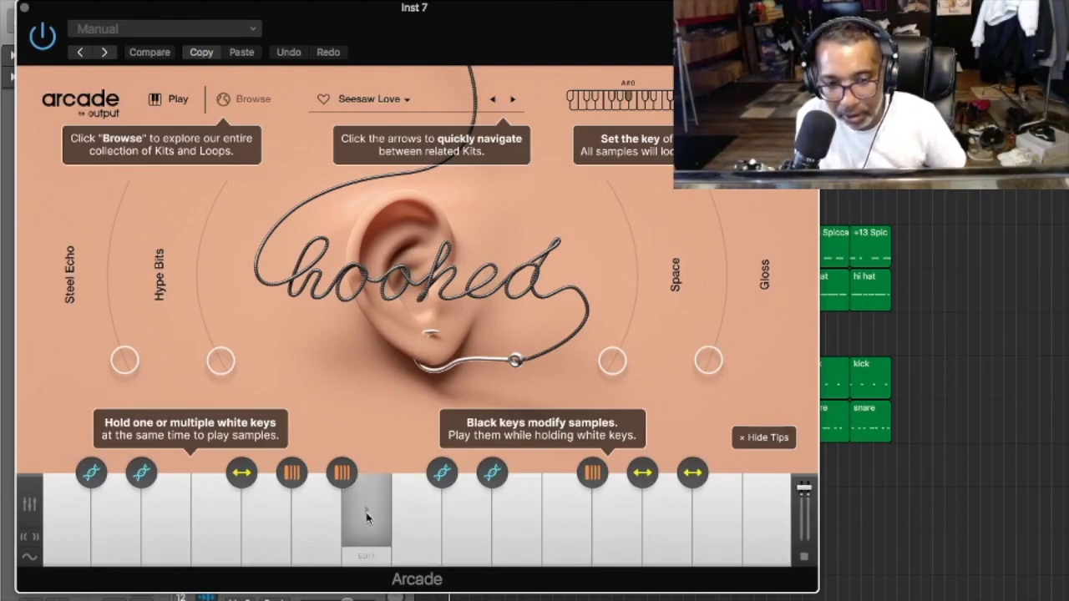
pyautogui.click(317, 529)
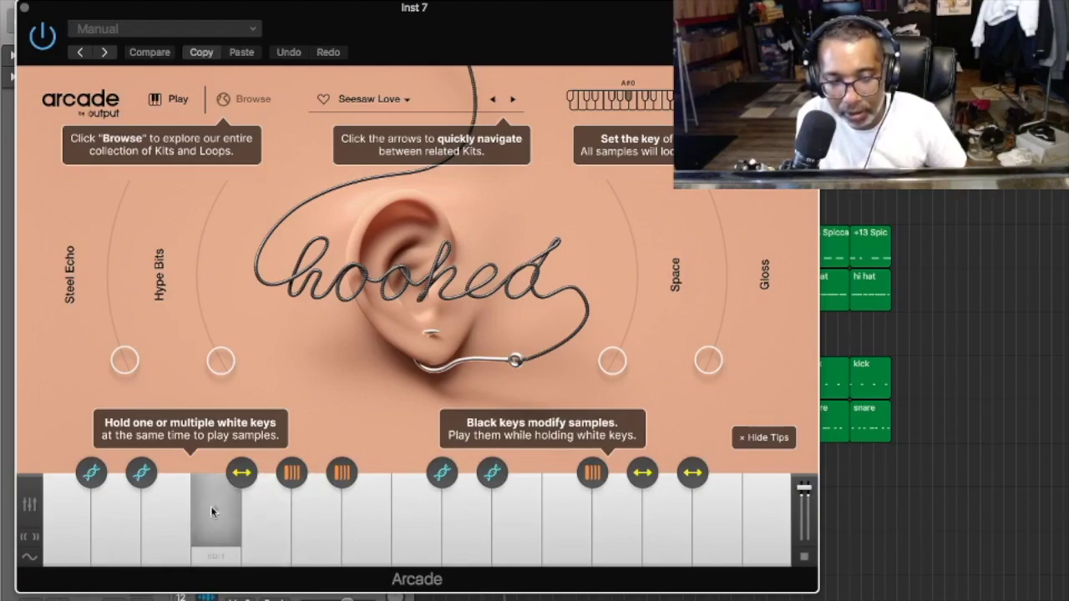
pyautogui.click(169, 510)
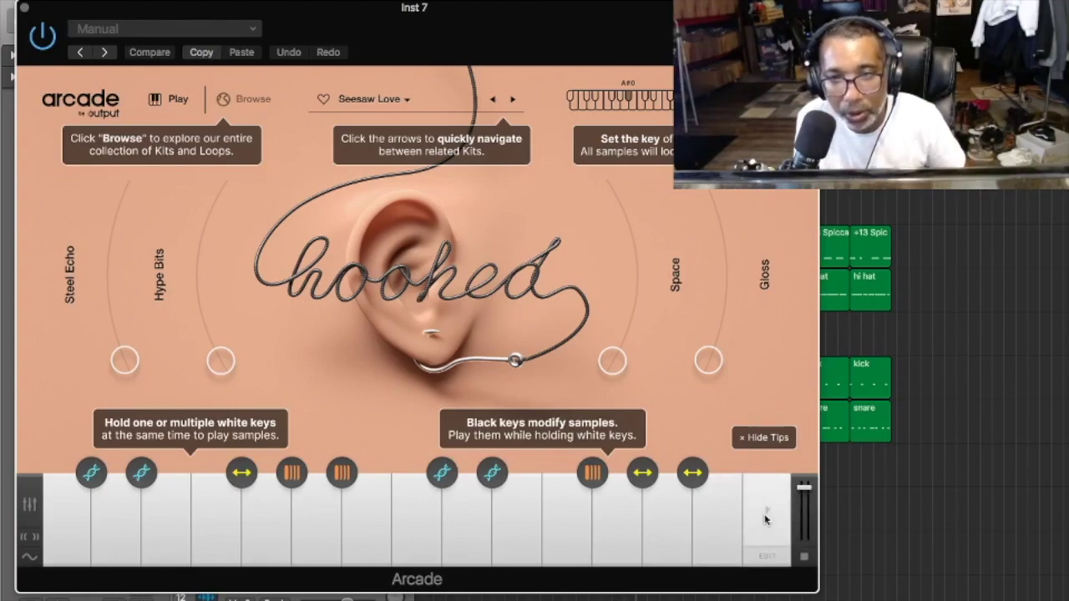
# Try to record the Seesaw Love vocal samples from Arcade onto the Inst 7 track over the beat.
pyautogui.moveTo(480, 17); pyautogui.dragTo(503, 134)
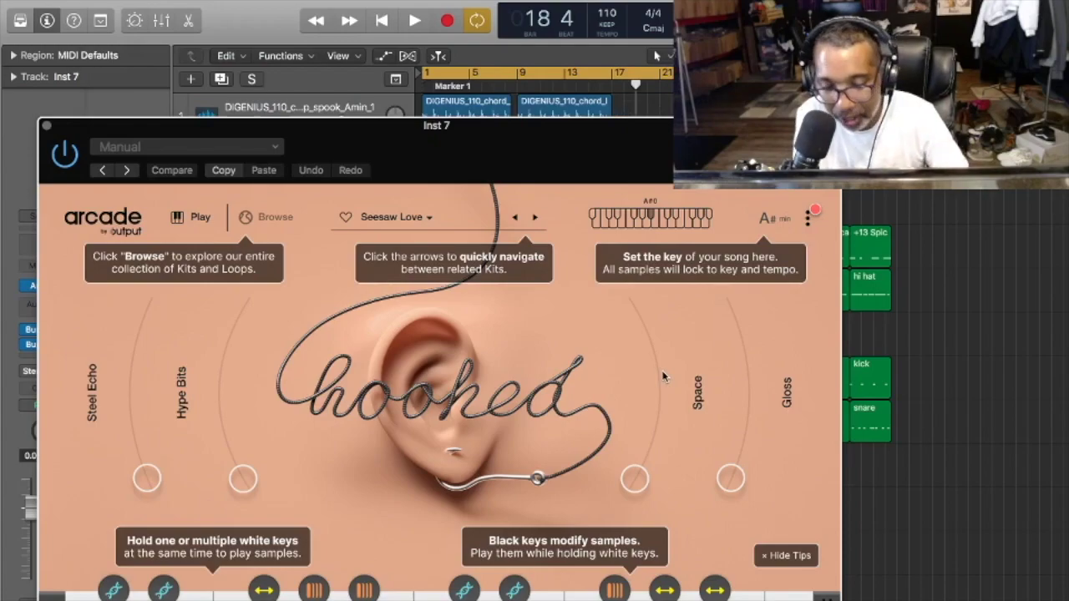
pyautogui.press('r')
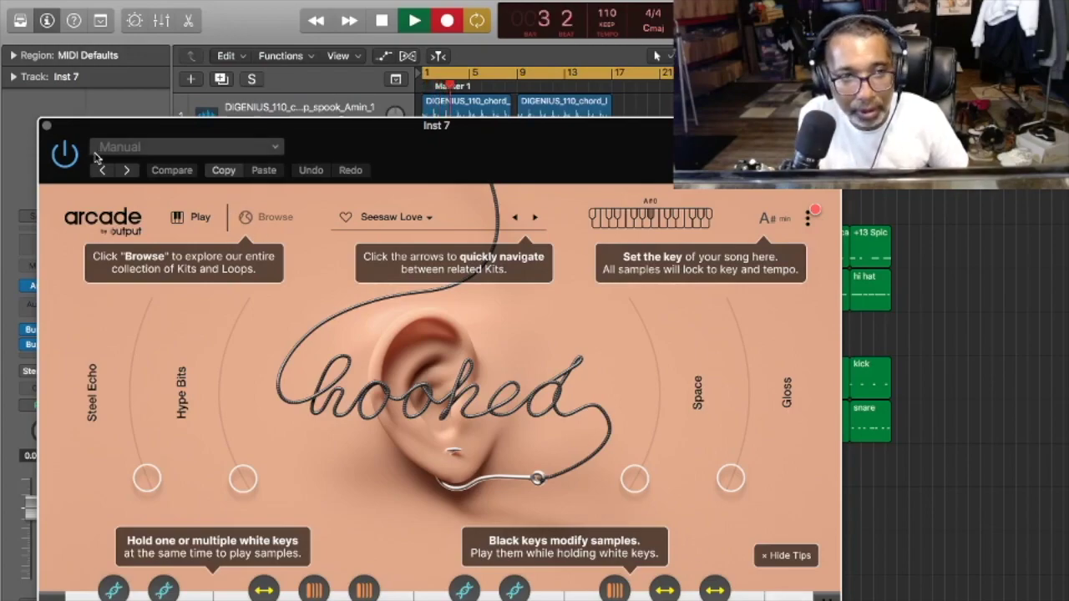
pyautogui.click(44, 127)
pyautogui.press('space')
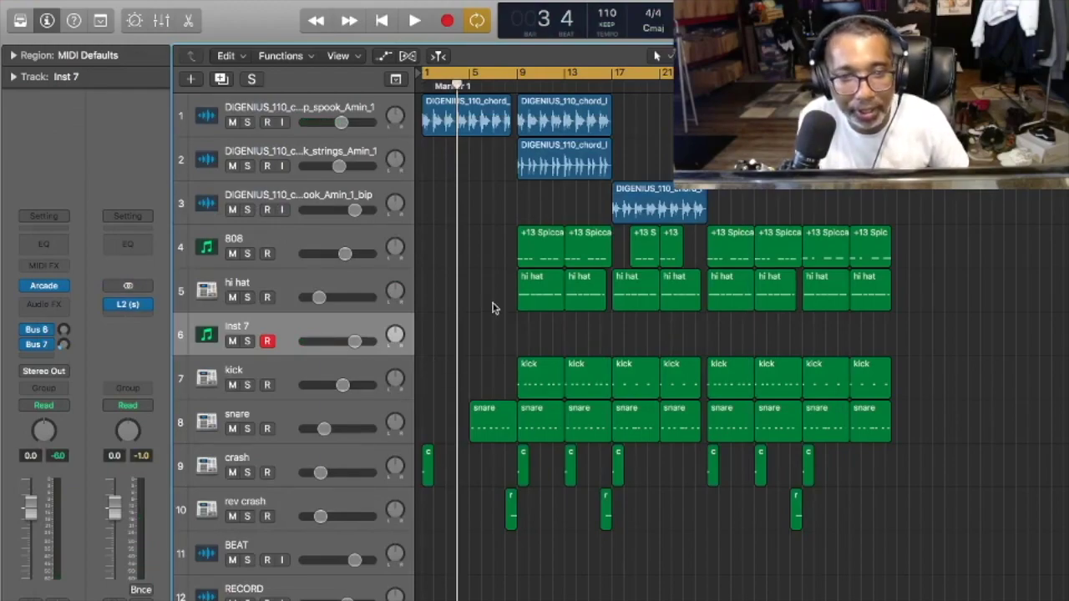
pyautogui.click(45, 286)
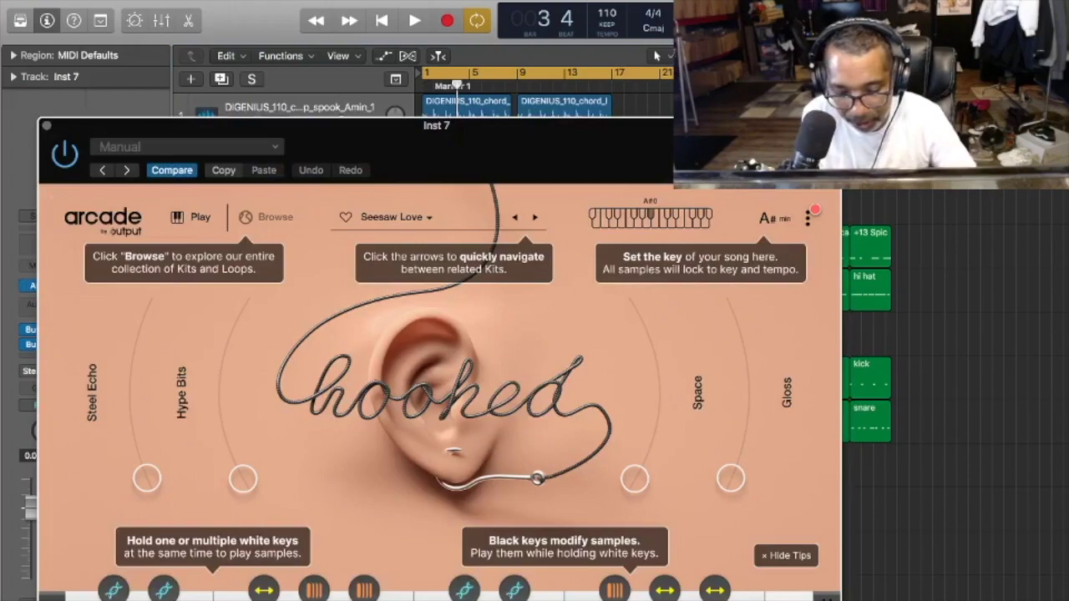
pyautogui.press('space')
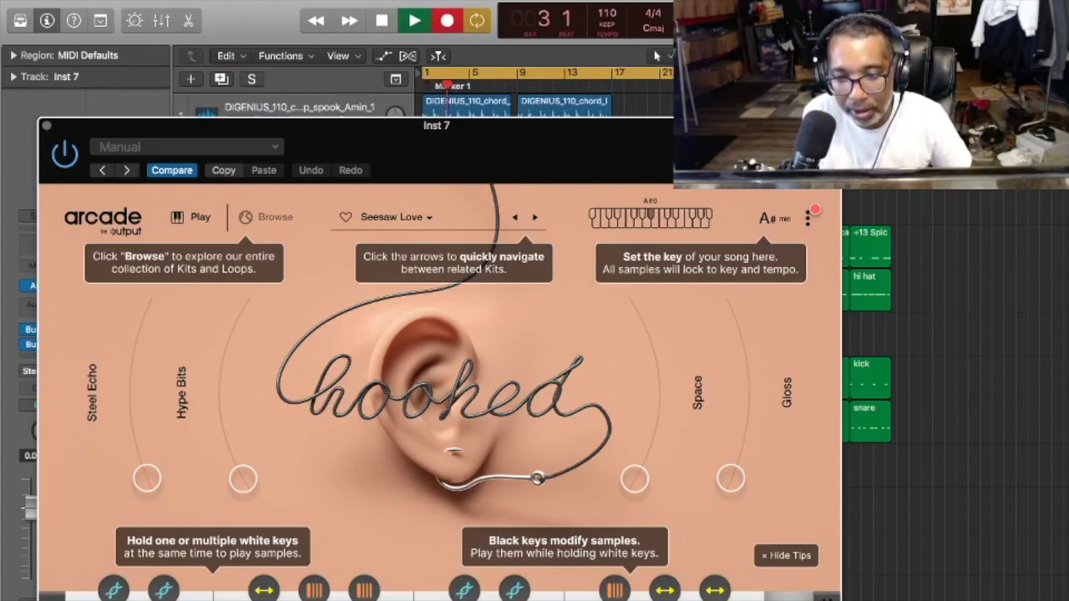
pyautogui.click(46, 125)
pyautogui.press('space')
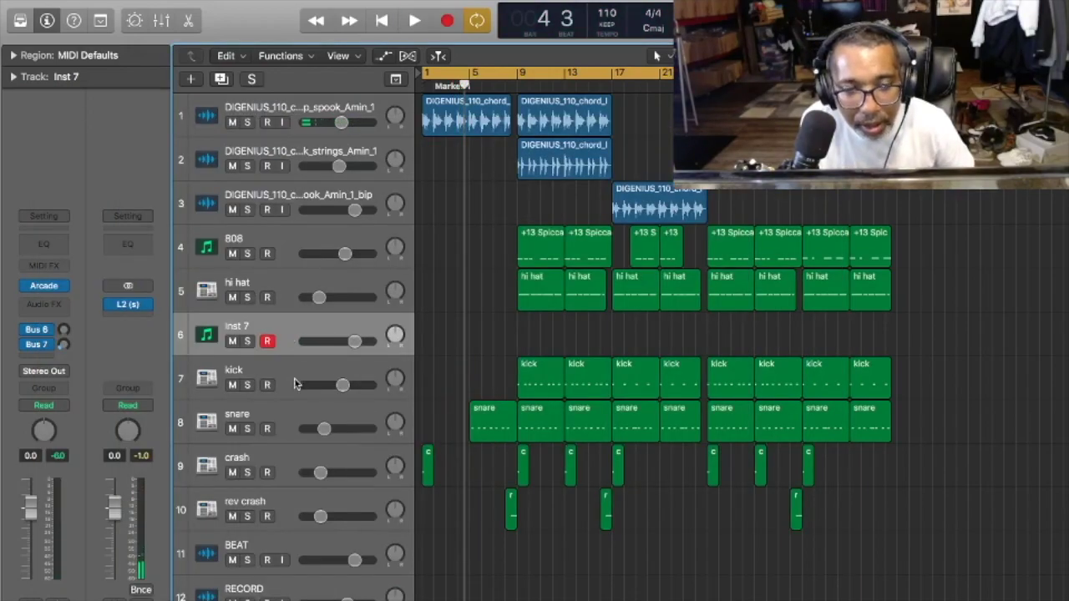
# Return the playhead to bar 1 and lower the Inst 7 track's volume to -3.9 dB.
pyautogui.moveTo(465, 88); pyautogui.dragTo(389, 101)
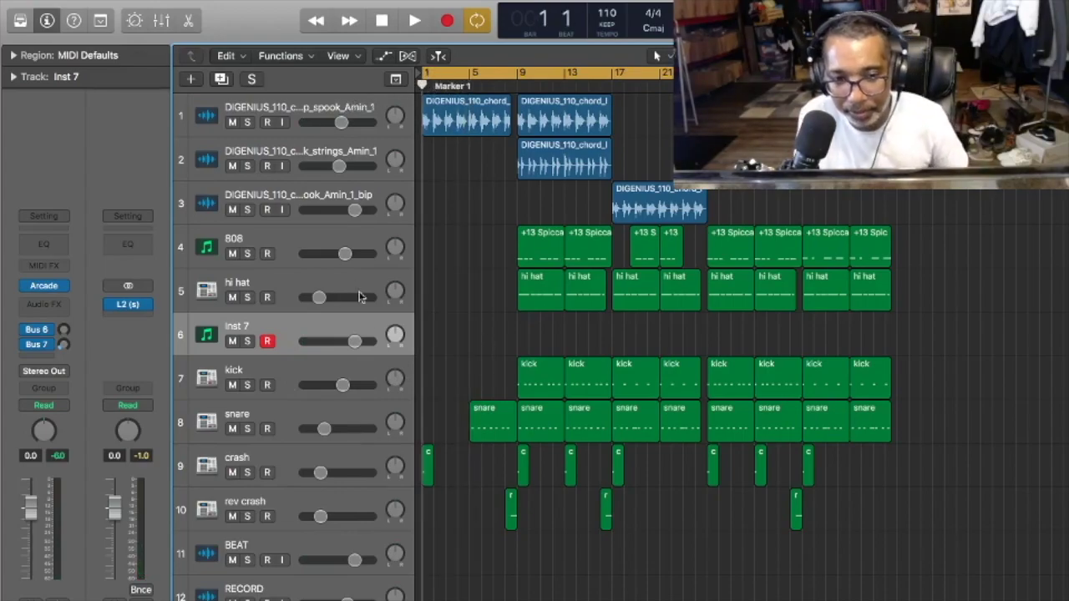
pyautogui.moveTo(355, 340); pyautogui.dragTo(342, 341)
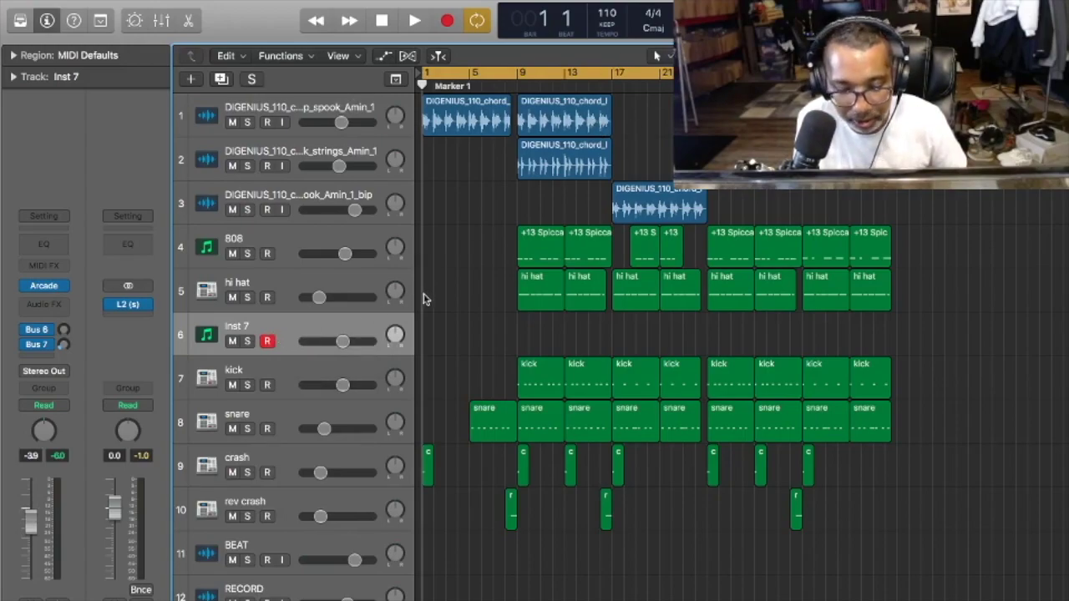
pyautogui.moveTo(367, 311); pyautogui.dragTo(364, 316)
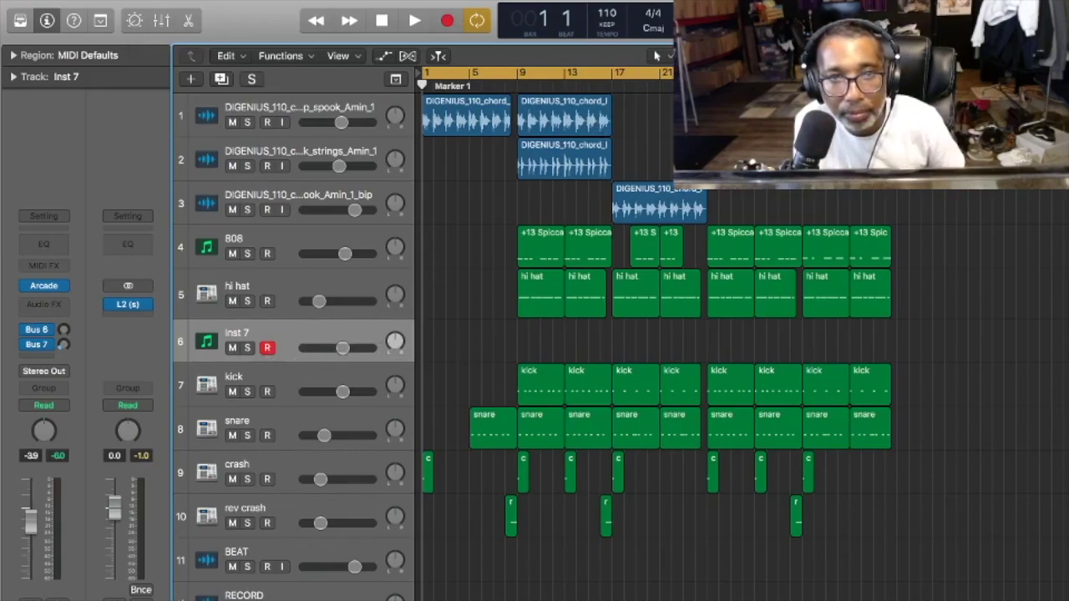
# Create an empty MIDI region on the Inst 7 track with the Pencil tool, spanning bar 1 to bar 5.
pyautogui.click(657, 56)
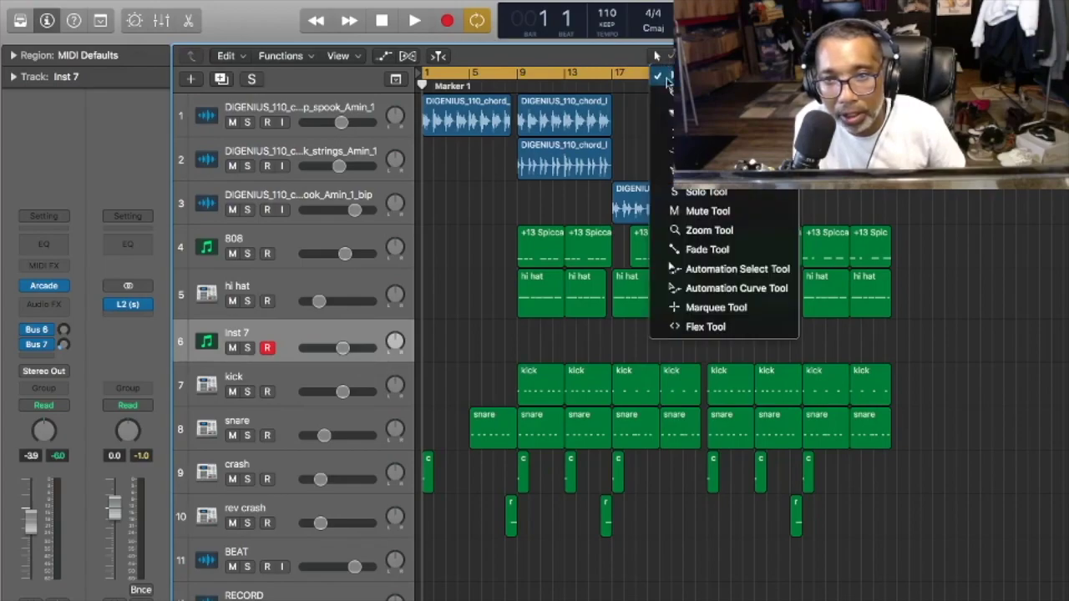
pyautogui.click(660, 86)
pyautogui.click(427, 343)
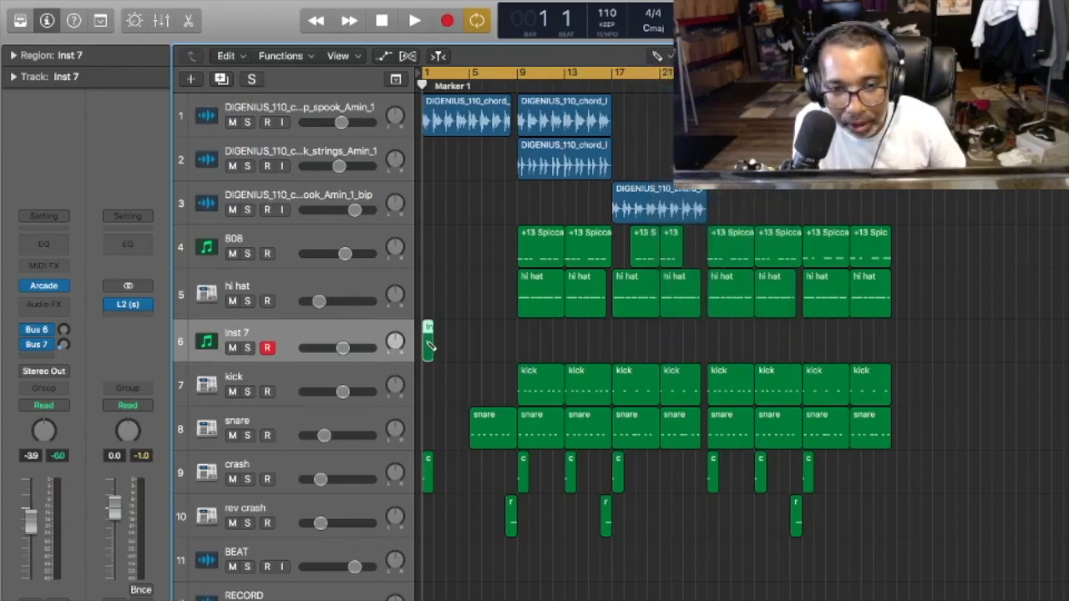
pyautogui.moveTo(430, 348); pyautogui.dragTo(471, 367)
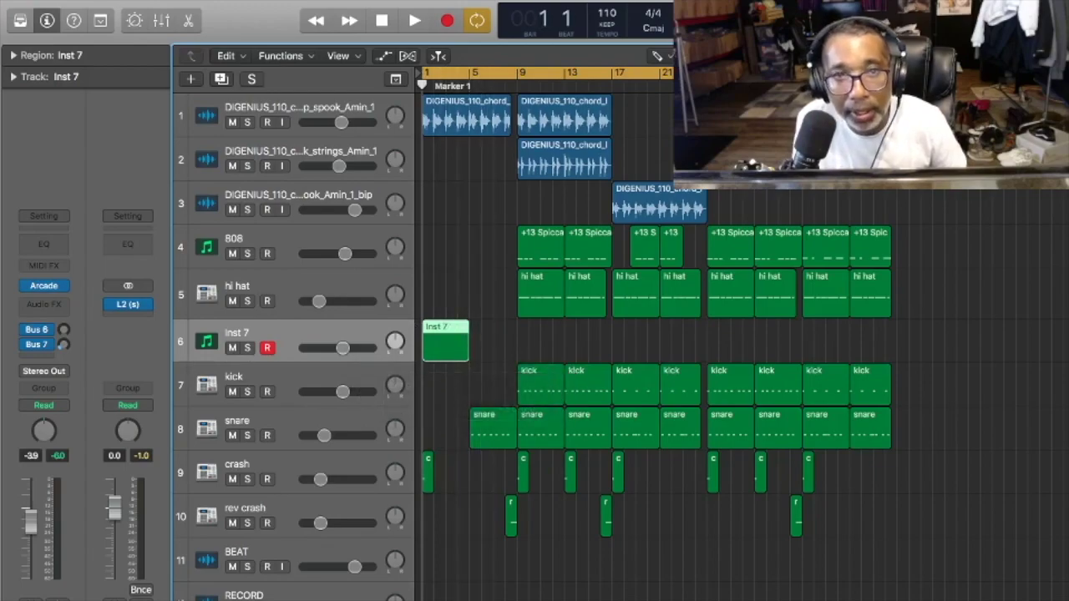
# Open the new Inst 7 region in the Piano Roll and audition the vocal samples on the keys around C3.
pyautogui.click(396, 0)
pyautogui.click(430, 117)
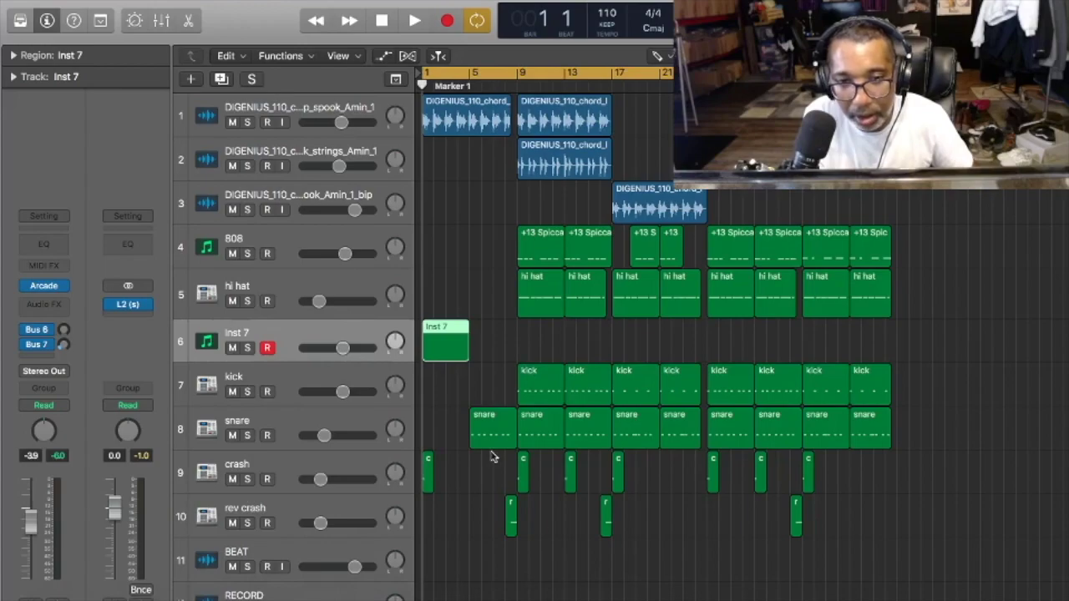
pyautogui.doubleClick(442, 355)
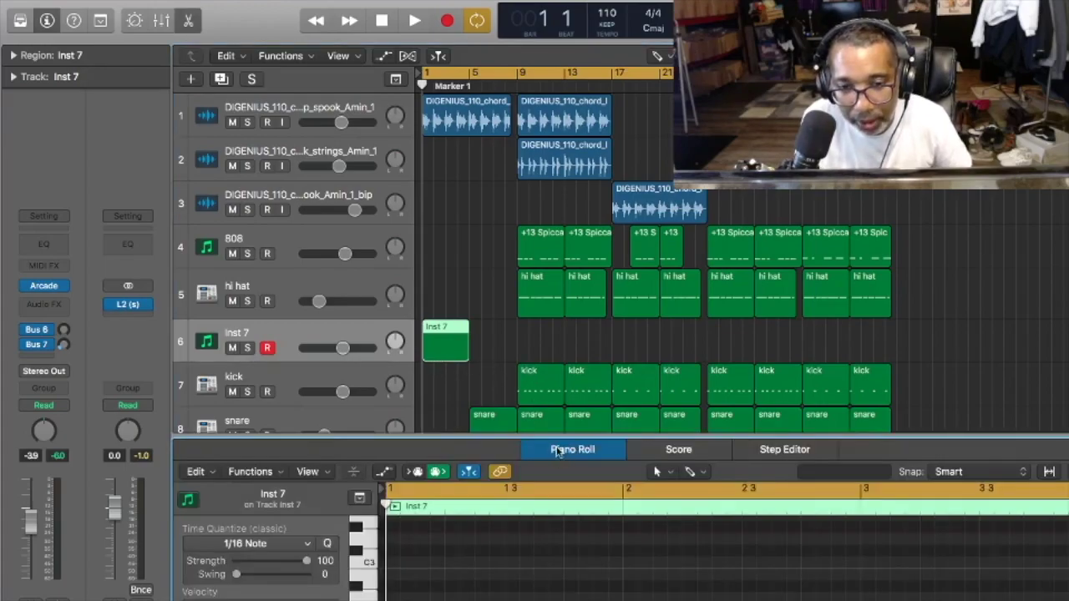
pyautogui.click(372, 564)
pyautogui.click(372, 580)
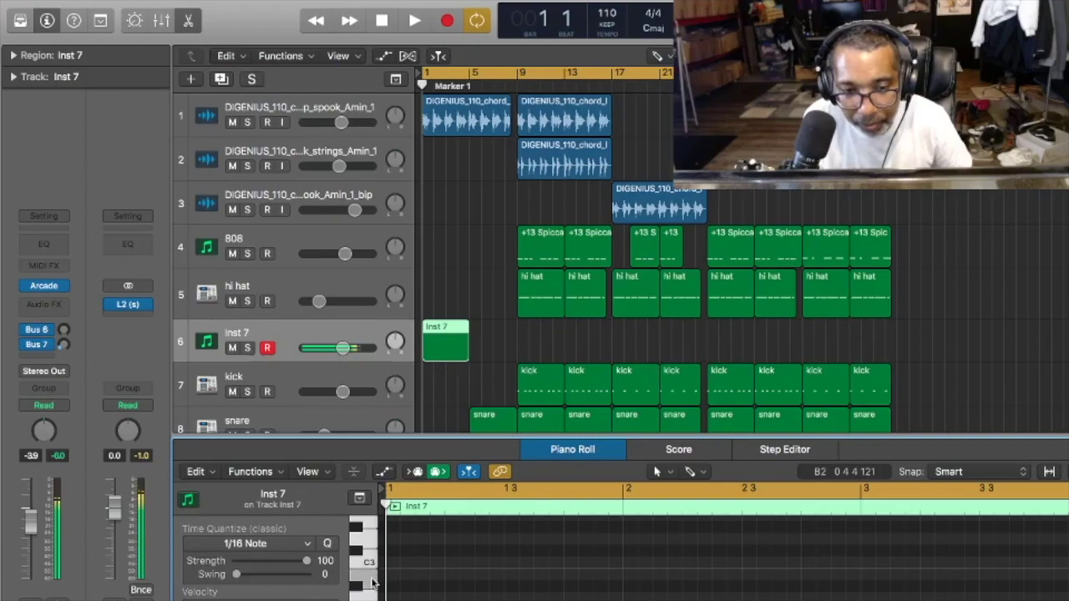
pyautogui.click(372, 539)
pyautogui.click(373, 521)
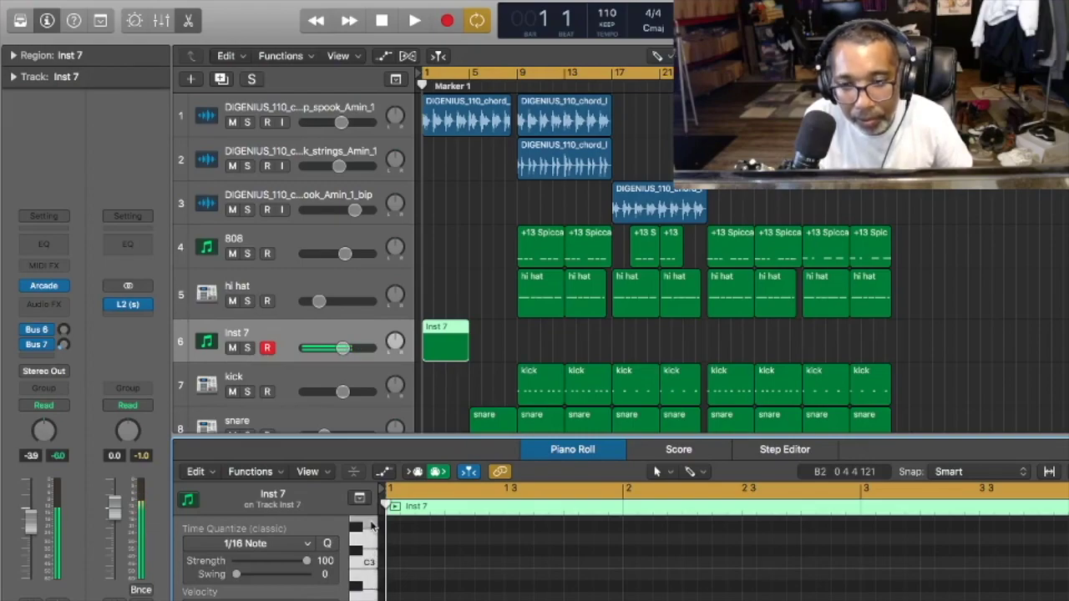
# Draw a D3 note at the start of bar 1 with the Pencil tool and play it back with the beat.
pyautogui.click(664, 472)
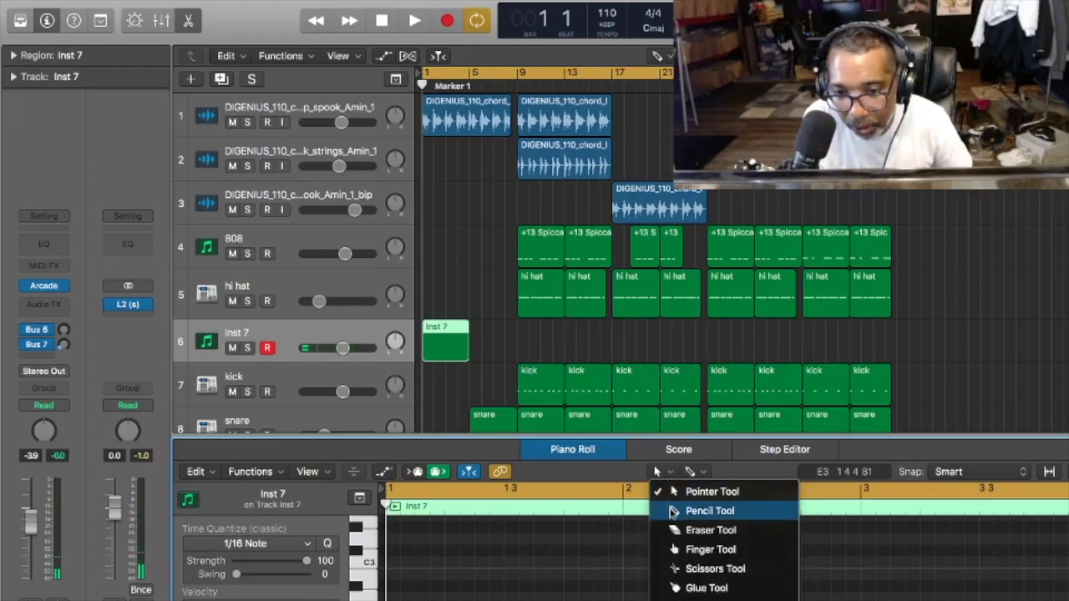
pyautogui.click(668, 510)
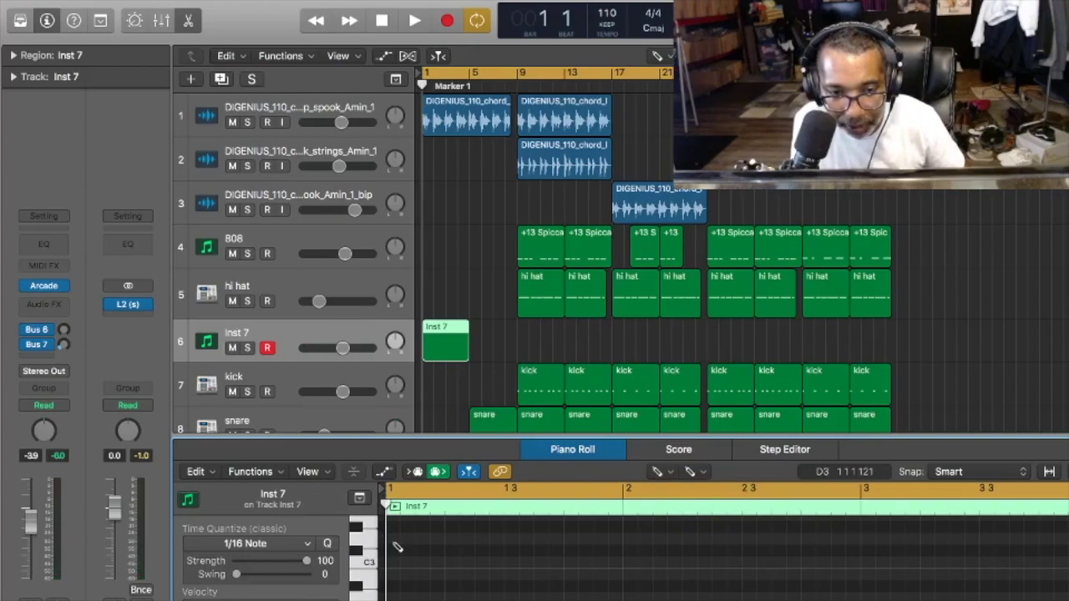
pyautogui.click(399, 541)
pyautogui.moveTo(407, 543); pyautogui.dragTo(406, 587)
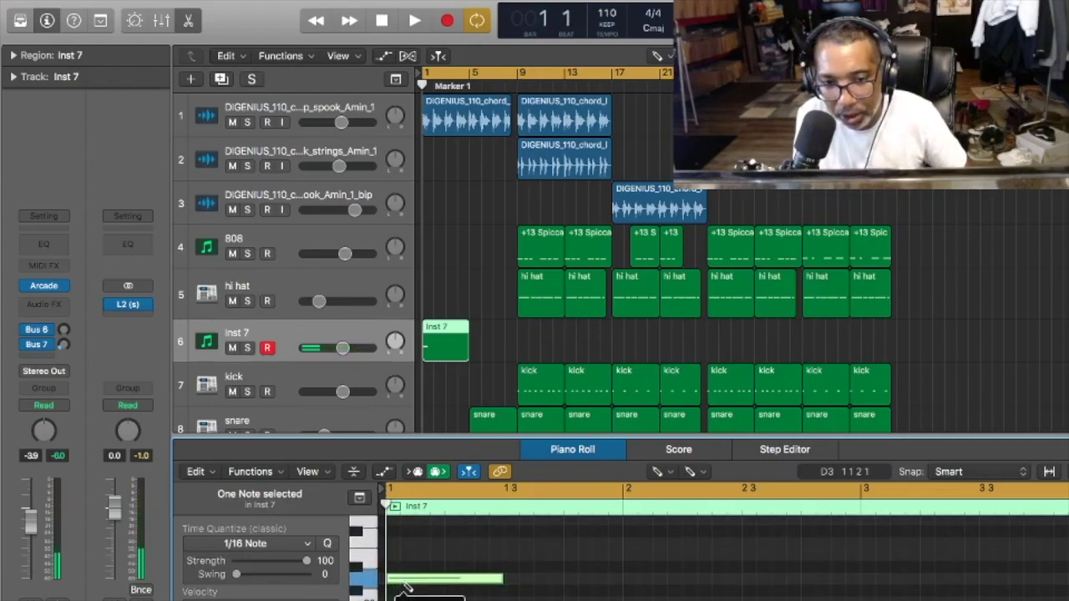
pyautogui.press('space')
pyautogui.press('space')
pyautogui.press('space')
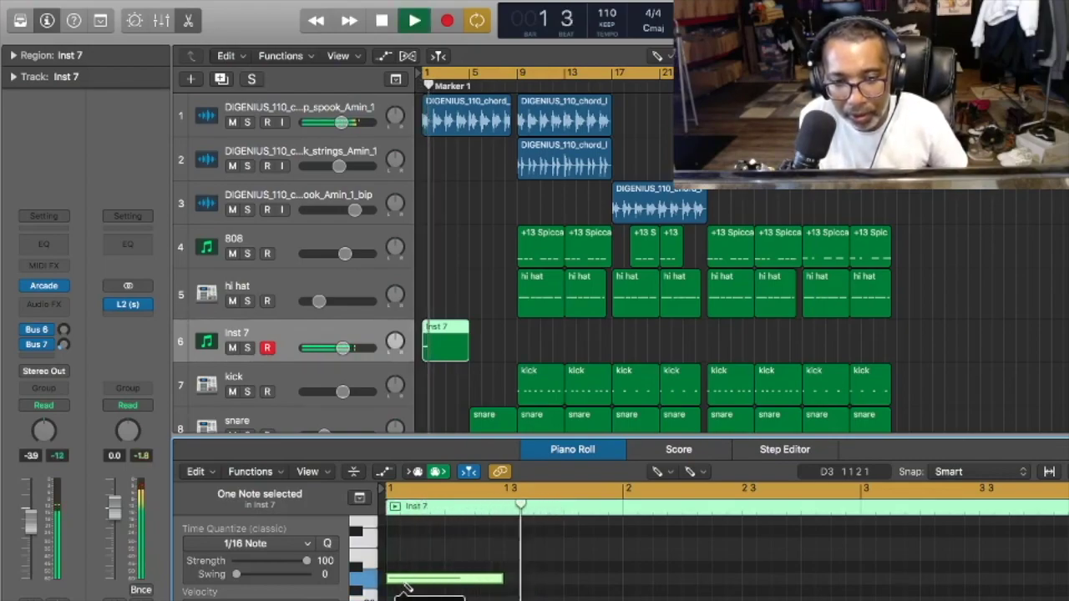
pyautogui.press('space')
pyautogui.press('Return')
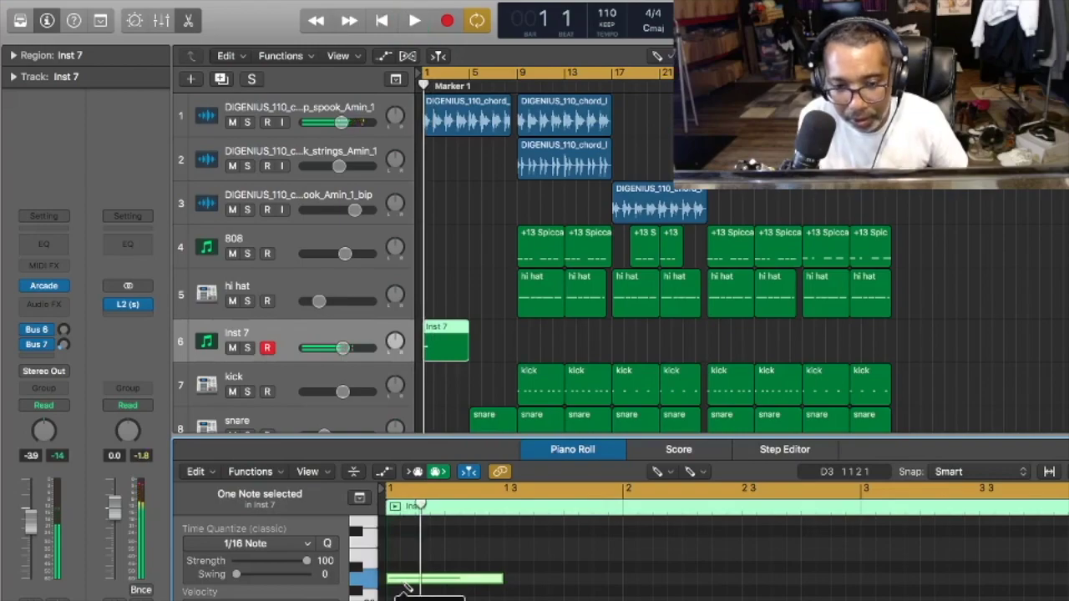
# Lengthen the D3 note to one full bar and copy it to bar 3 of the region.
pyautogui.moveTo(498, 577); pyautogui.dragTo(613, 594)
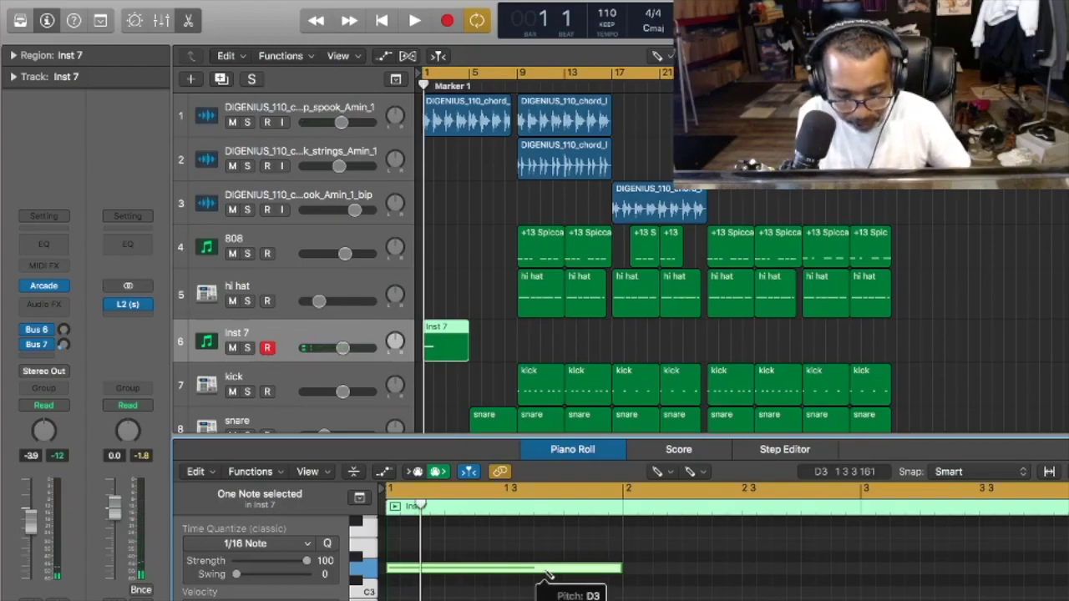
pyautogui.moveTo(547, 576); pyautogui.dragTo(1025, 572)
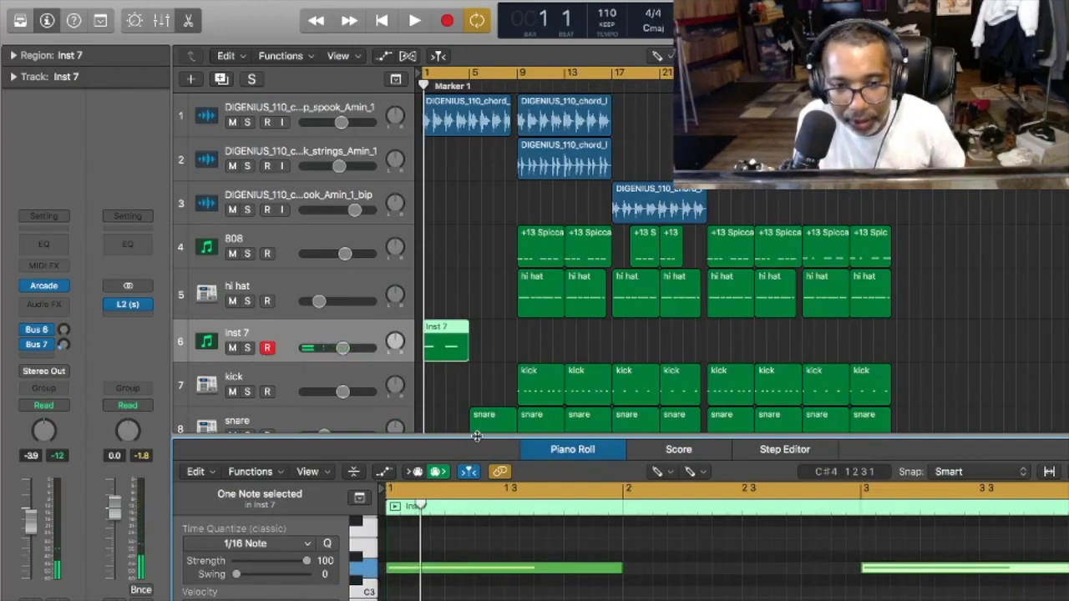
pyautogui.moveTo(476, 436); pyautogui.dragTo(476, 598)
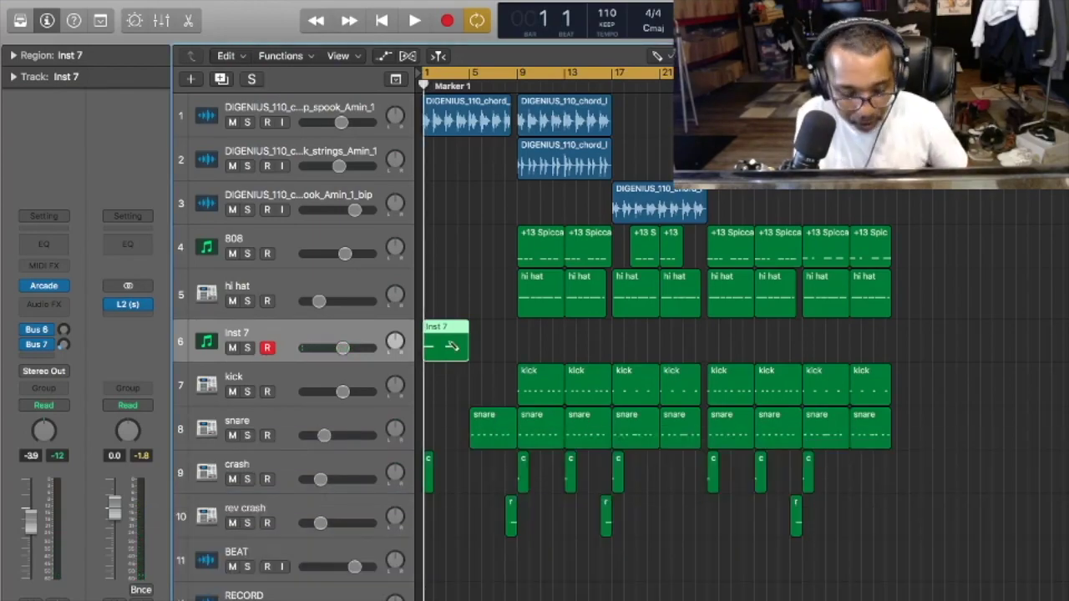
# Copy the Inst 7 region five times end to end so the vocal pattern runs through bar 24.
pyautogui.moveTo(451, 346); pyautogui.dragTo(688, 345)
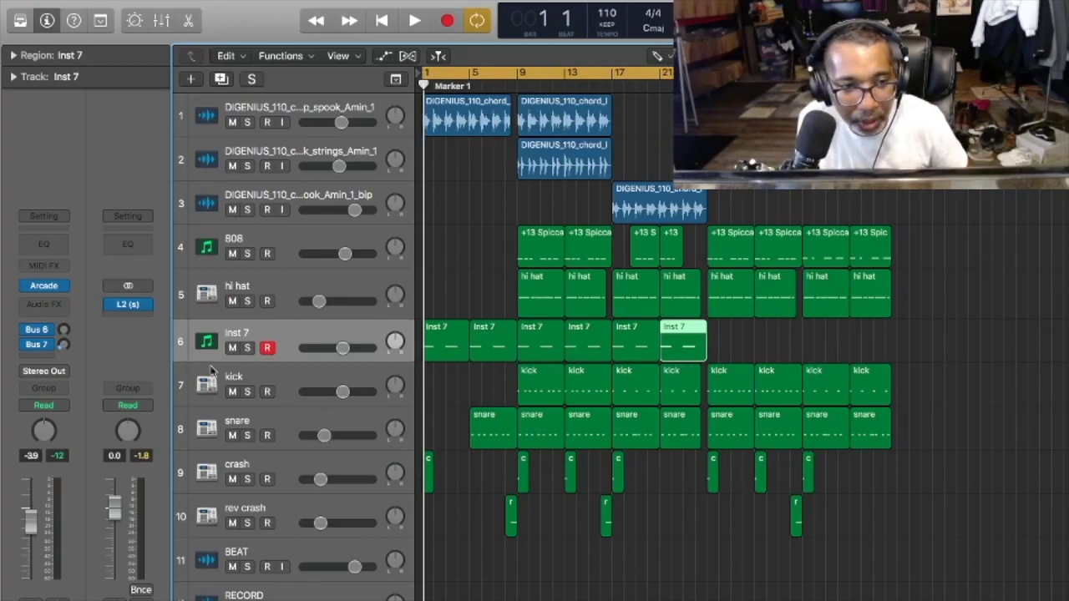
# Turn off the Inst 7 track's Bus 6 and Bus 7 sends and add a stereo Channel EQ.
pyautogui.click(27, 331)
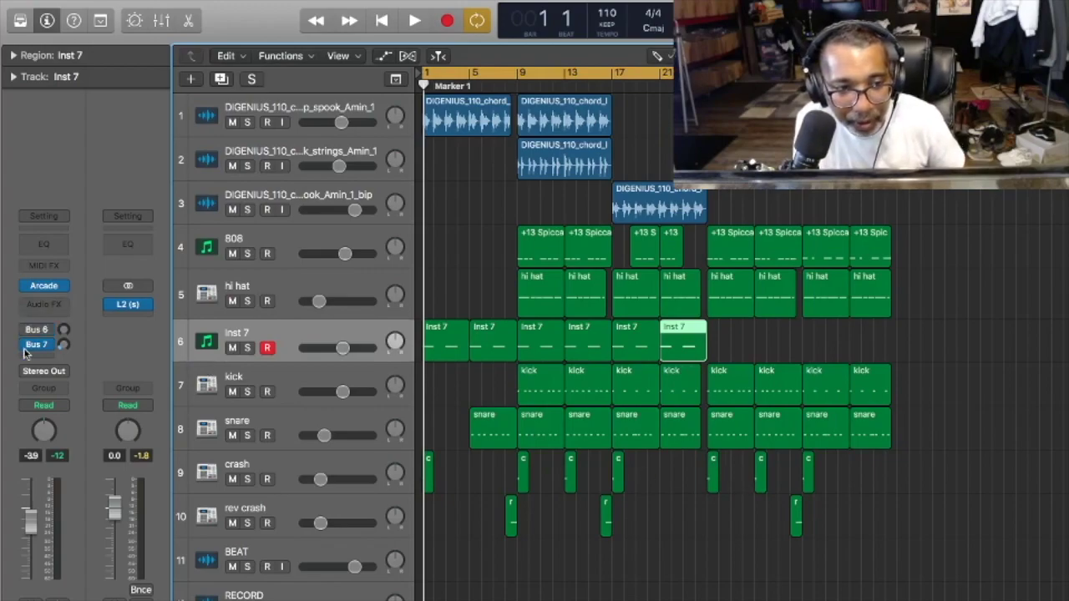
pyautogui.click(64, 306)
pyautogui.moveTo(74, 334)
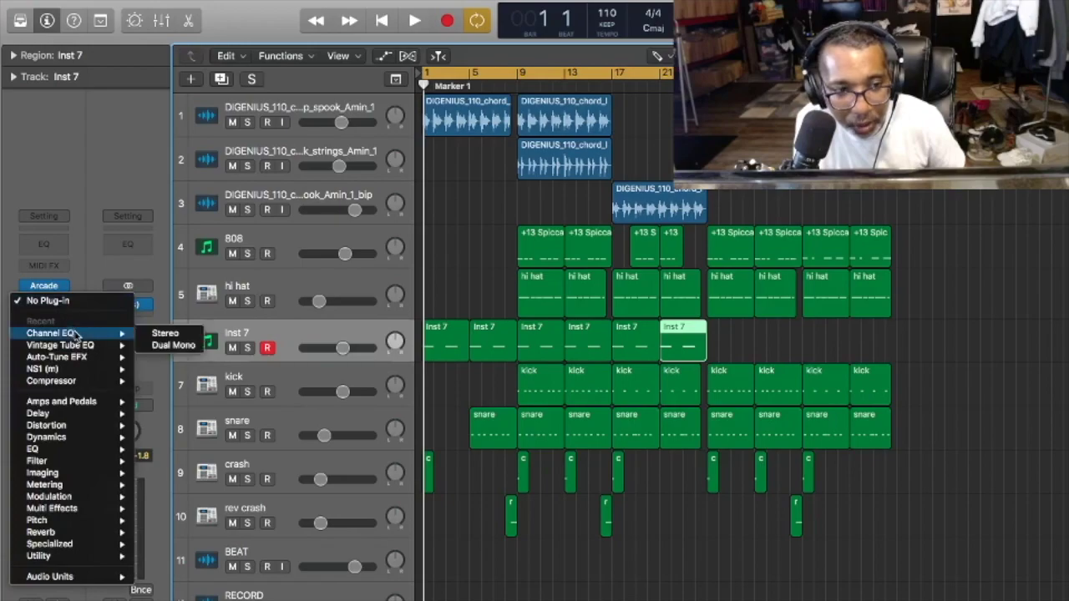
pyautogui.click(165, 333)
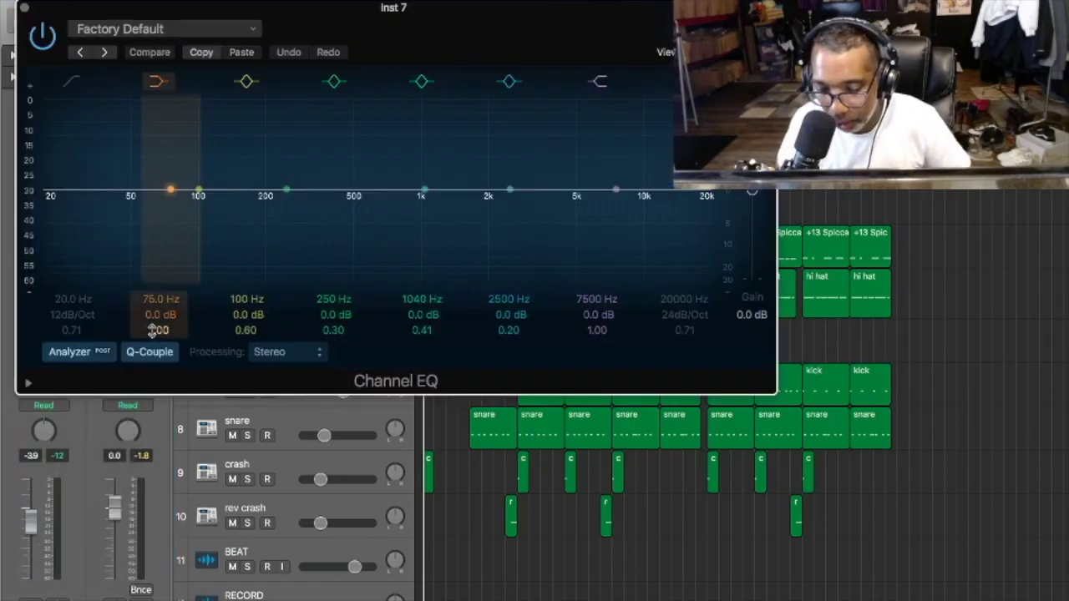
# Enable the EQ's low cut with a 48 dB/Oct slope and set its frequency to 365 Hz.
pyautogui.click(74, 81)
pyautogui.moveTo(79, 315); pyautogui.dragTo(79, 291)
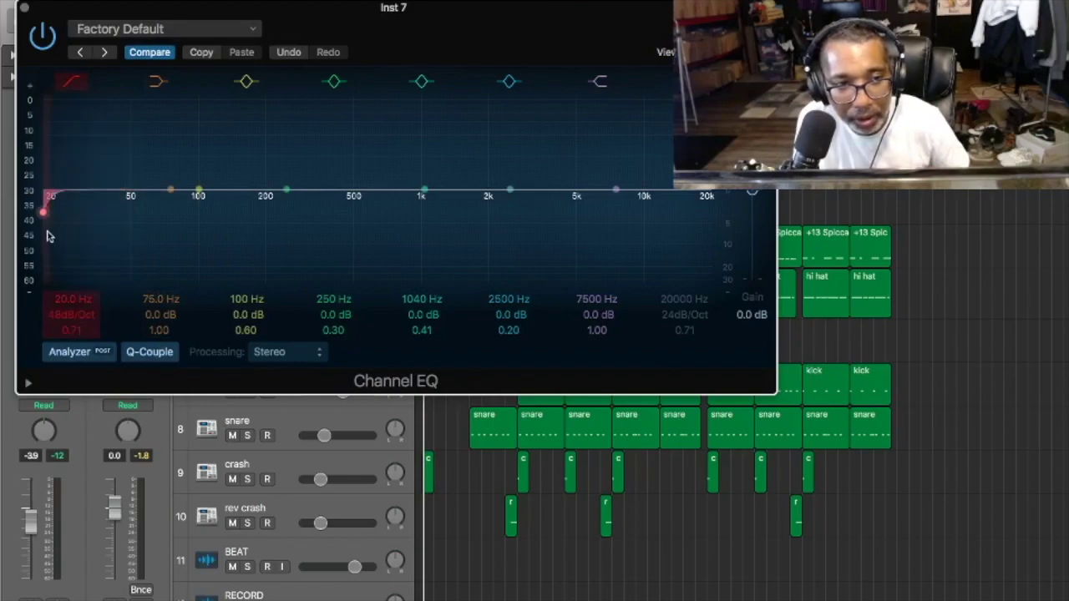
pyautogui.moveTo(43, 214); pyautogui.dragTo(351, 217)
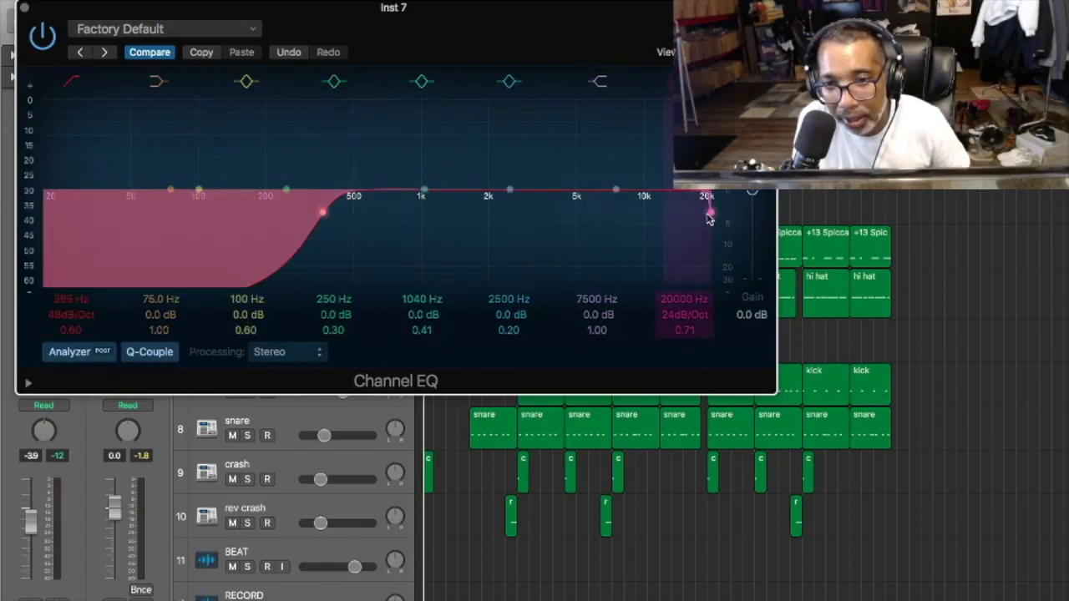
# Set the EQ's high cut to a 48 dB/Oct slope at 2150 Hz while listening to playback.
pyautogui.moveTo(686, 316); pyautogui.dragTo(685, 309)
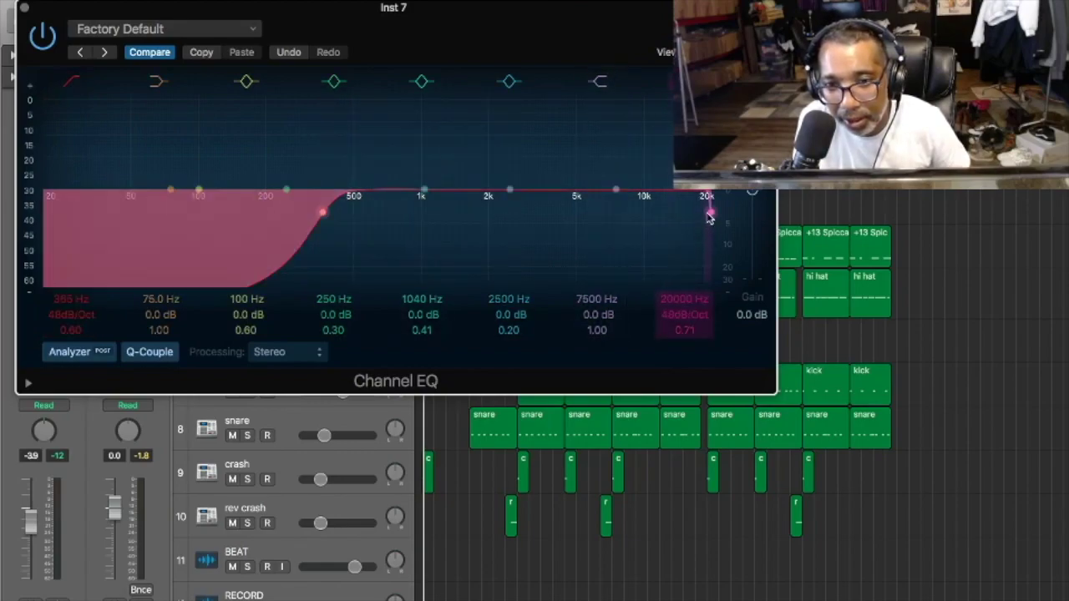
pyautogui.moveTo(709, 215); pyautogui.dragTo(501, 217)
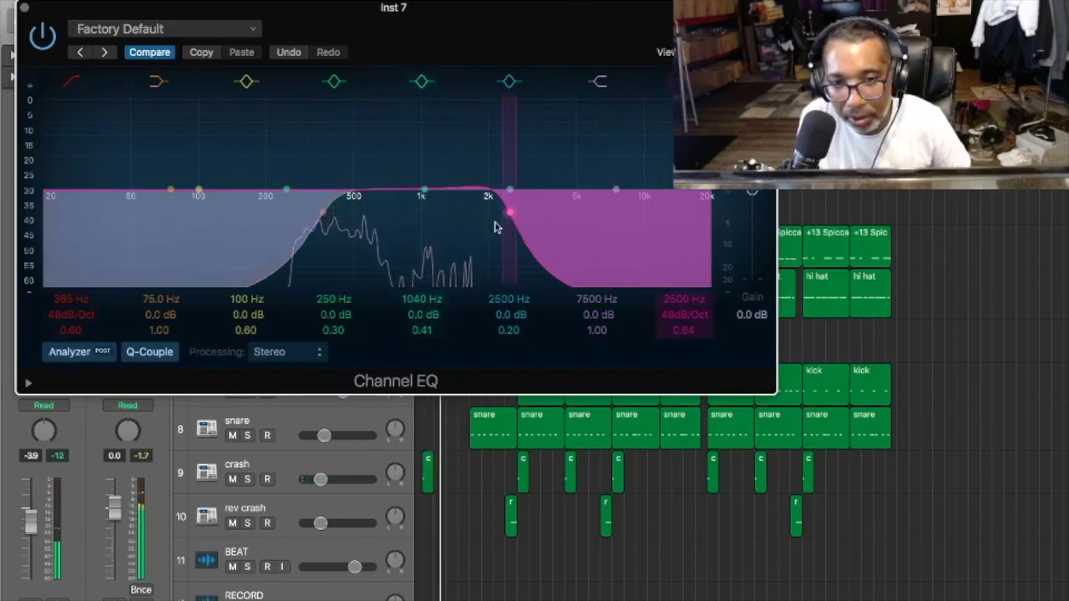
pyautogui.moveTo(508, 219); pyautogui.dragTo(491, 219)
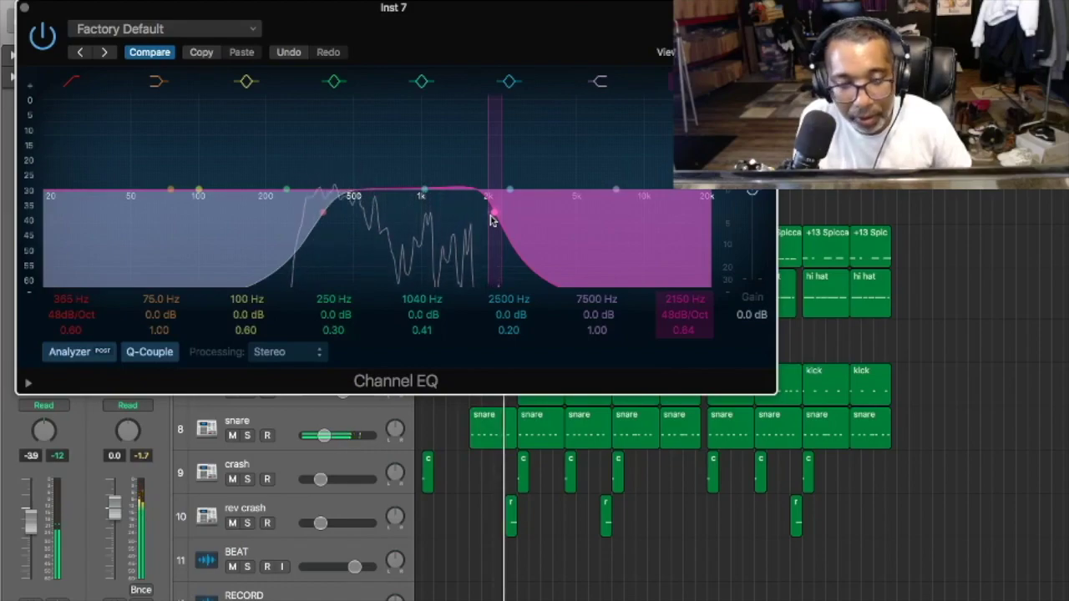
pyautogui.click(24, 8)
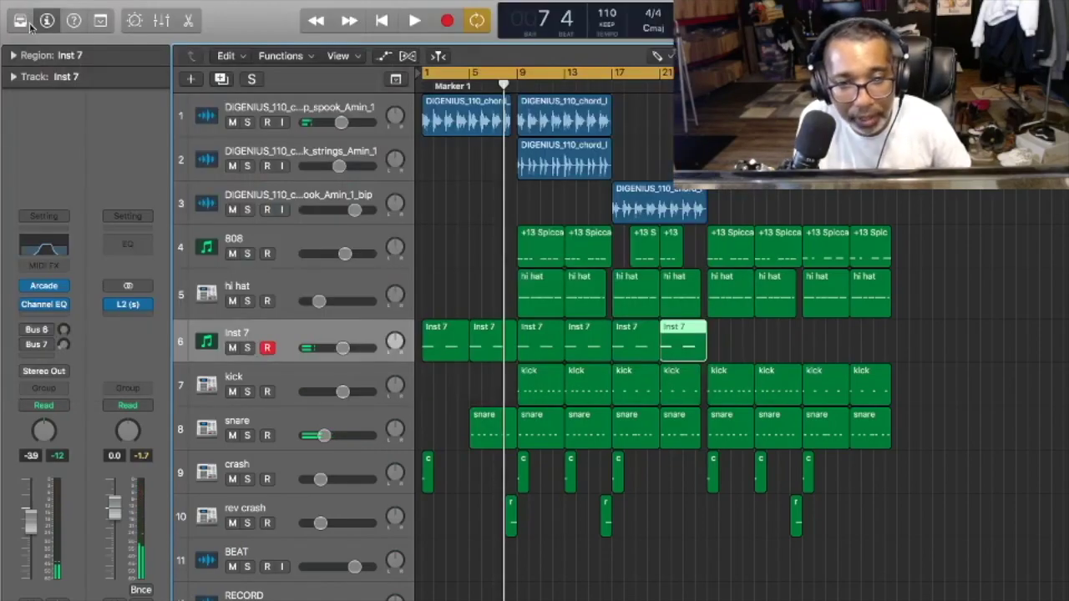
# Lower the Inst 7 track's volume to -13.6 dB and rename the track vox.
pyautogui.moveTo(343, 347); pyautogui.dragTo(323, 348)
pyautogui.doubleClick(235, 334)
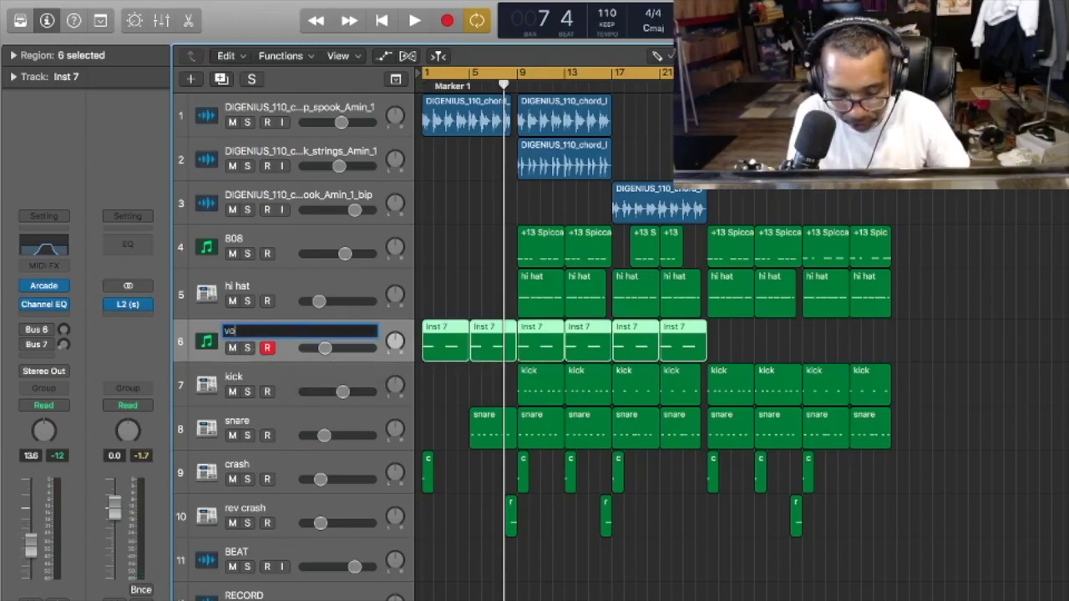
pyautogui.press('Return')
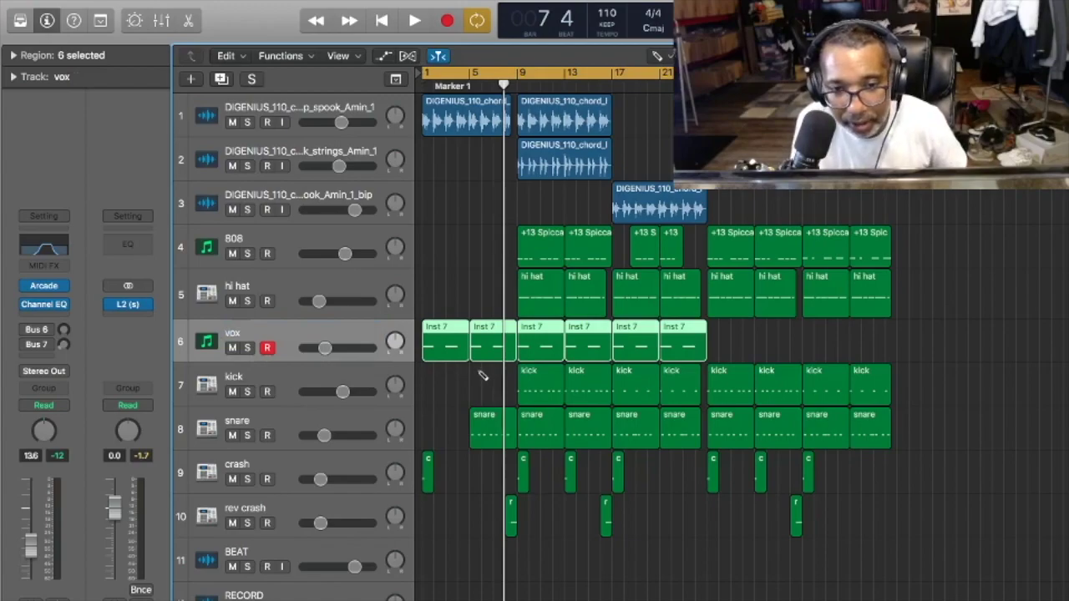
# Add a stereo Space Designer reverb after the vox track's Channel EQ and listen to it with its default settings.
pyautogui.click(66, 317)
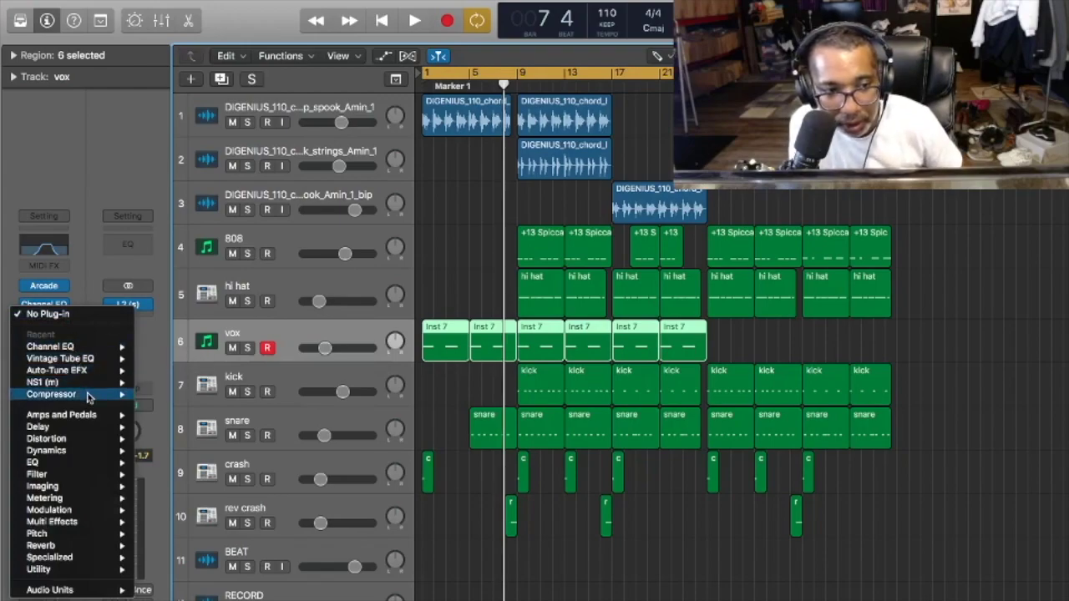
pyautogui.moveTo(90, 362)
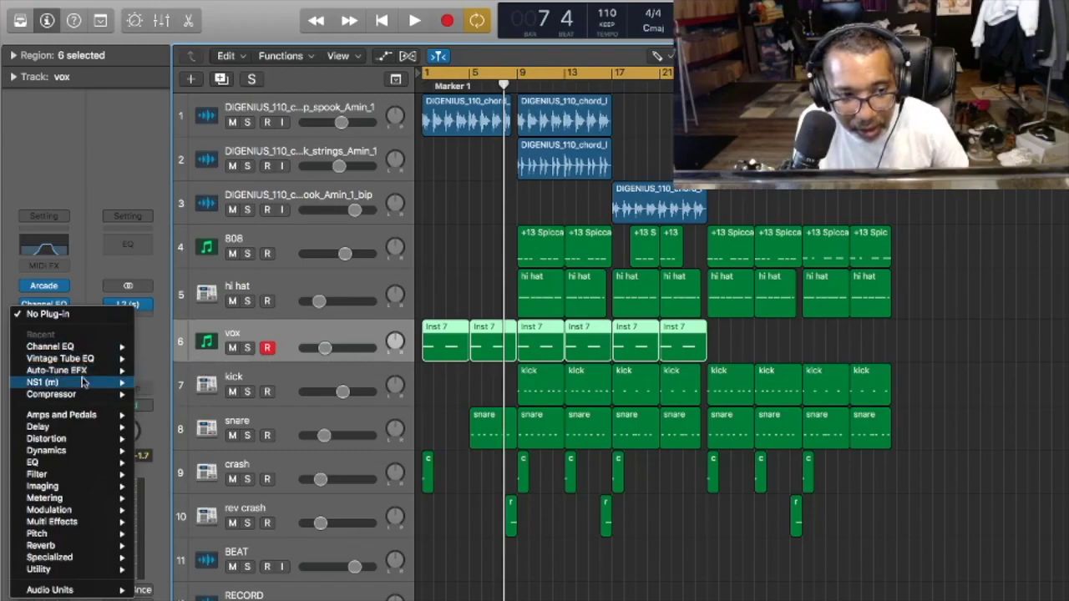
pyautogui.moveTo(81, 551)
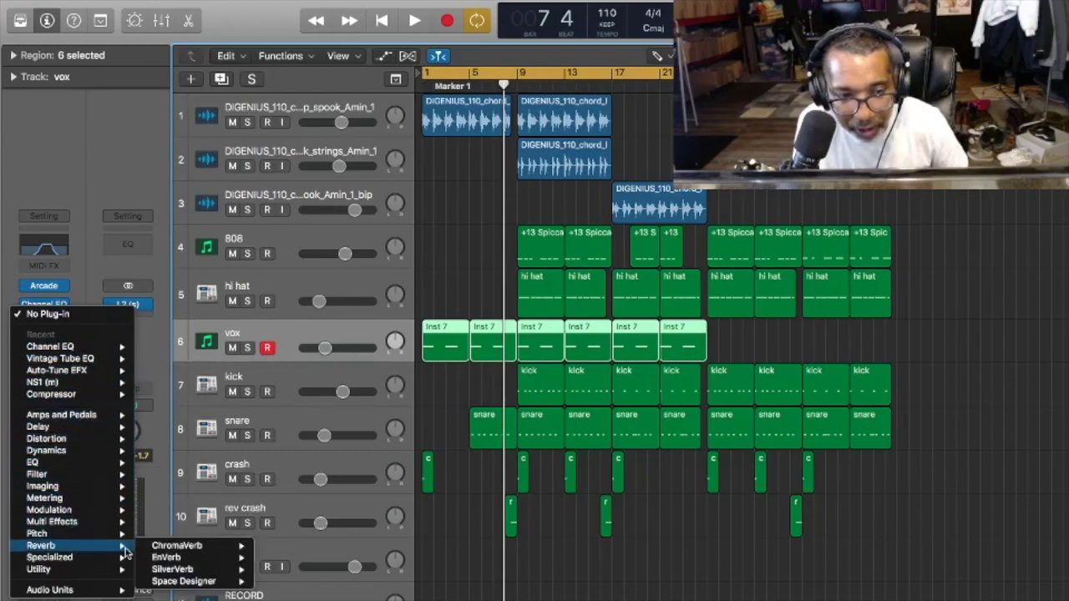
pyautogui.moveTo(206, 571)
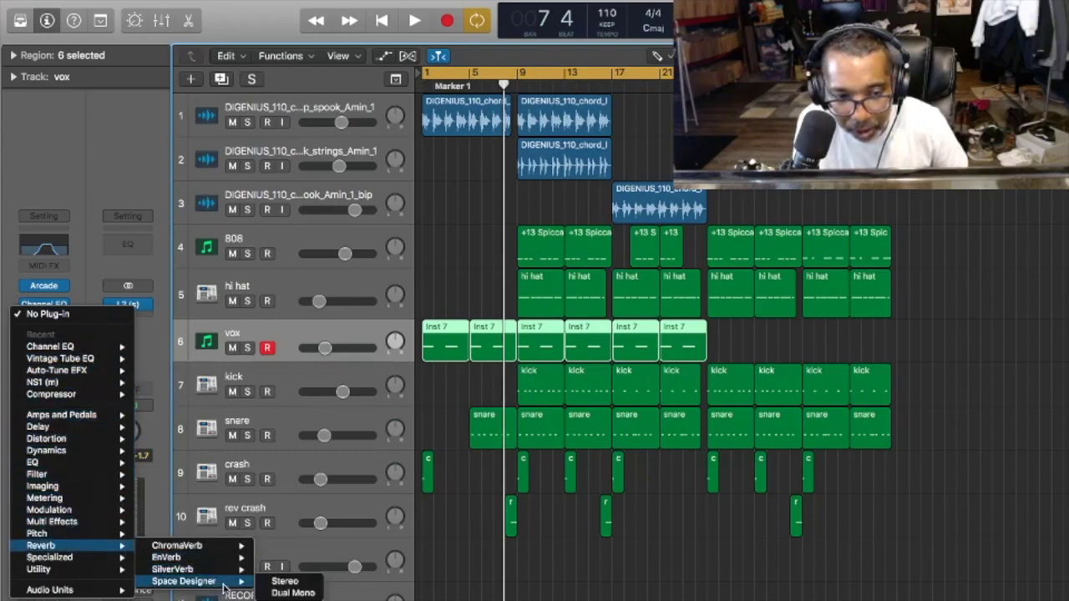
pyautogui.click(284, 581)
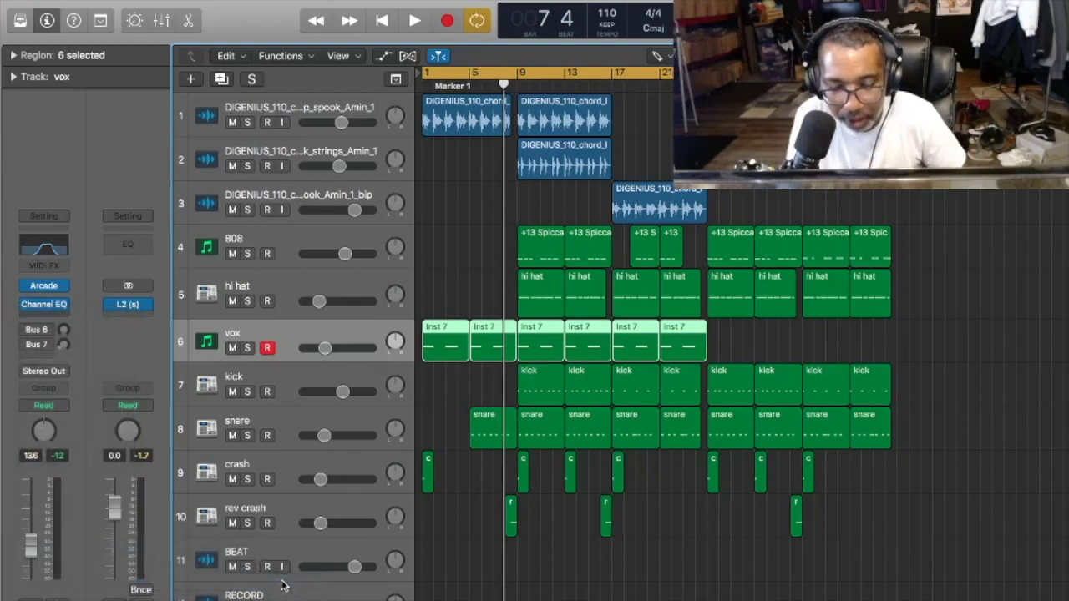
pyautogui.press('space')
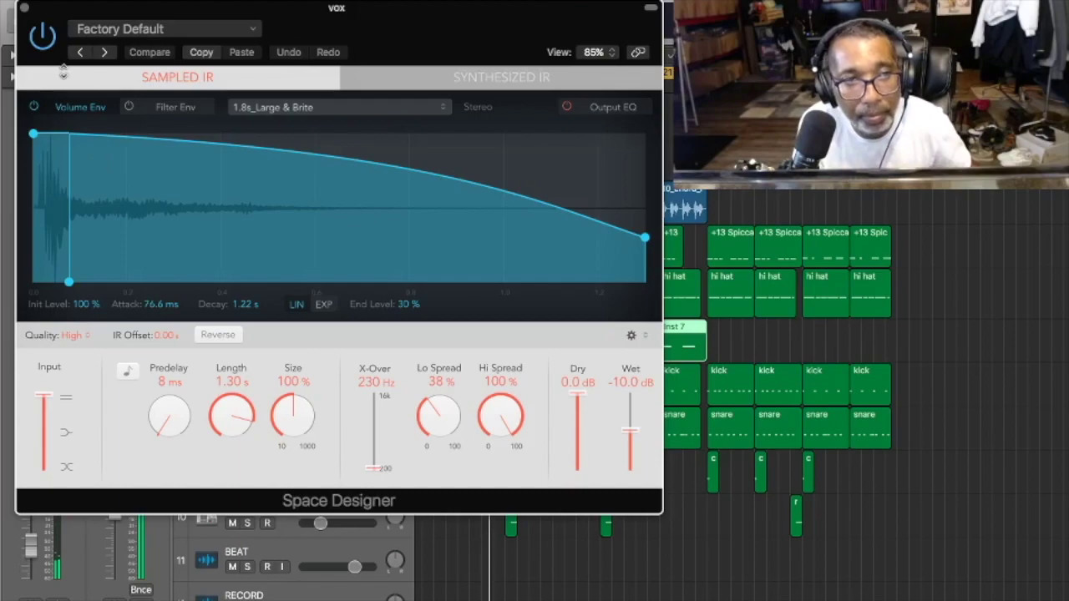
pyautogui.click(25, 10)
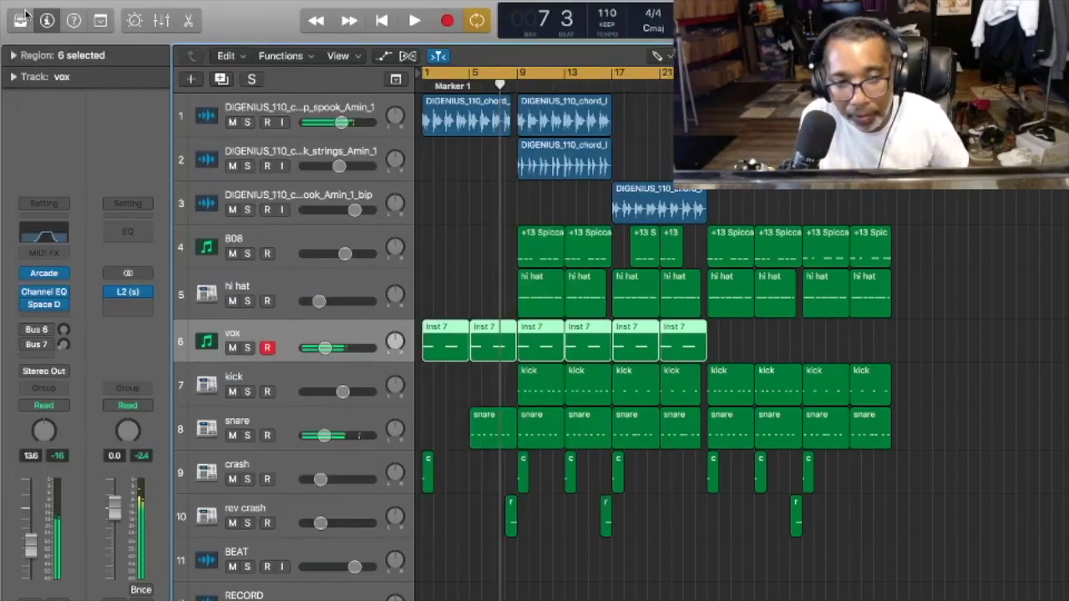
# Raise Arcade's Steel Echo and Gloss macros to about halfway and Hype Bits slightly for the Seesaw Love kit during playback.
pyautogui.click(44, 278)
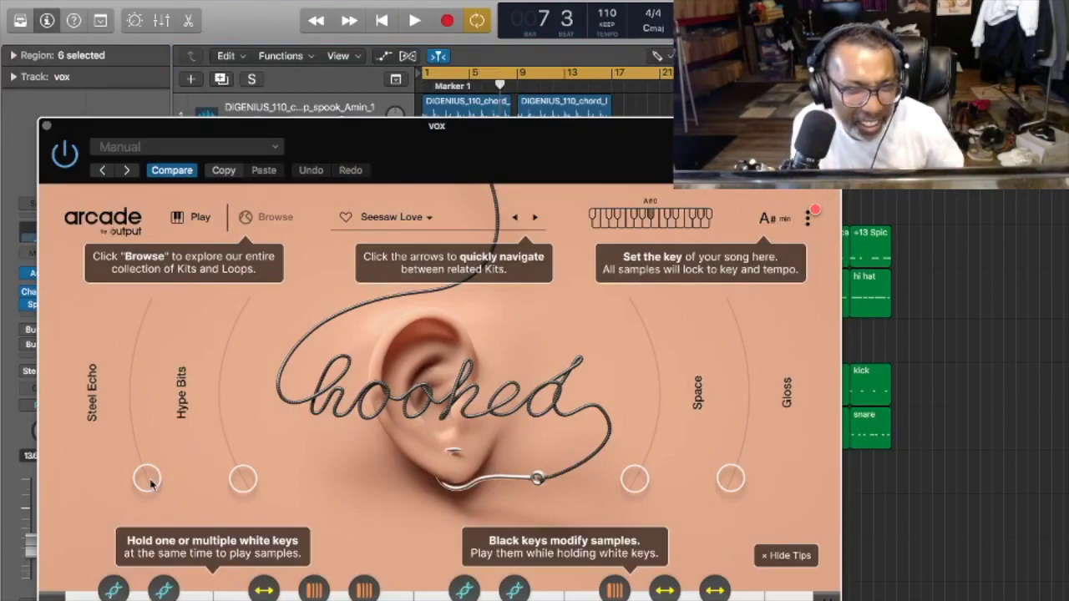
pyautogui.moveTo(149, 487); pyautogui.dragTo(147, 385)
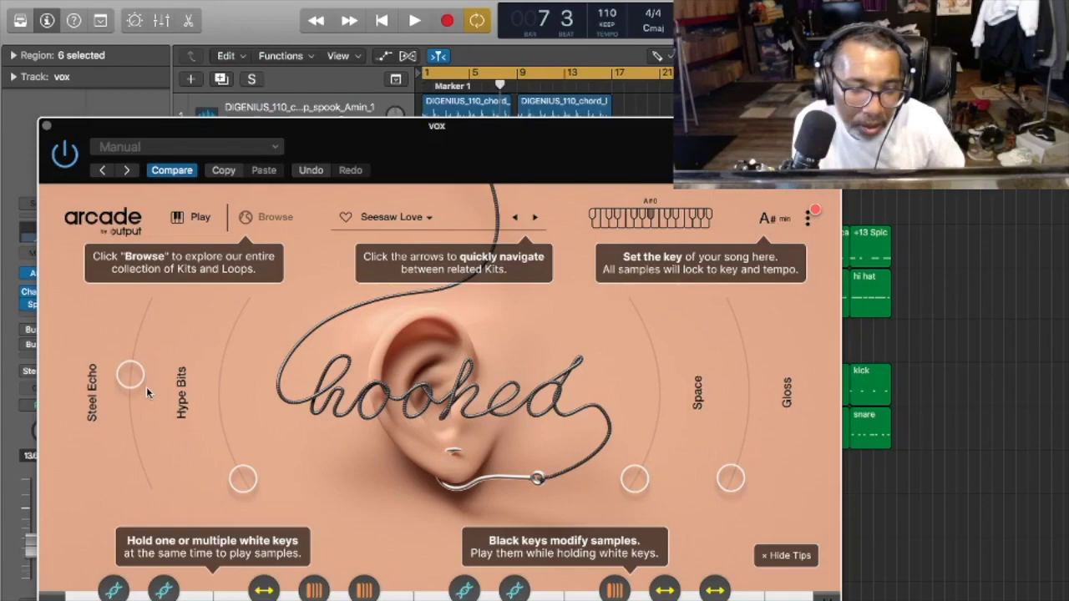
pyautogui.press('space')
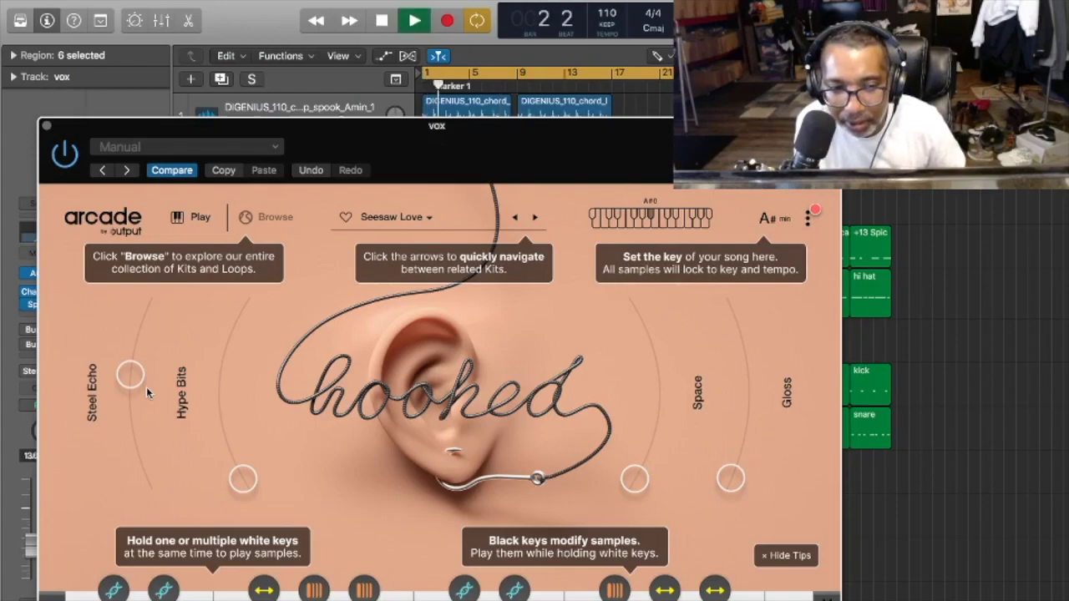
pyautogui.moveTo(132, 377)
pyautogui.mouseDown()
pyautogui.moveTo(139, 332)
pyautogui.moveTo(142, 368)
pyautogui.mouseUp()
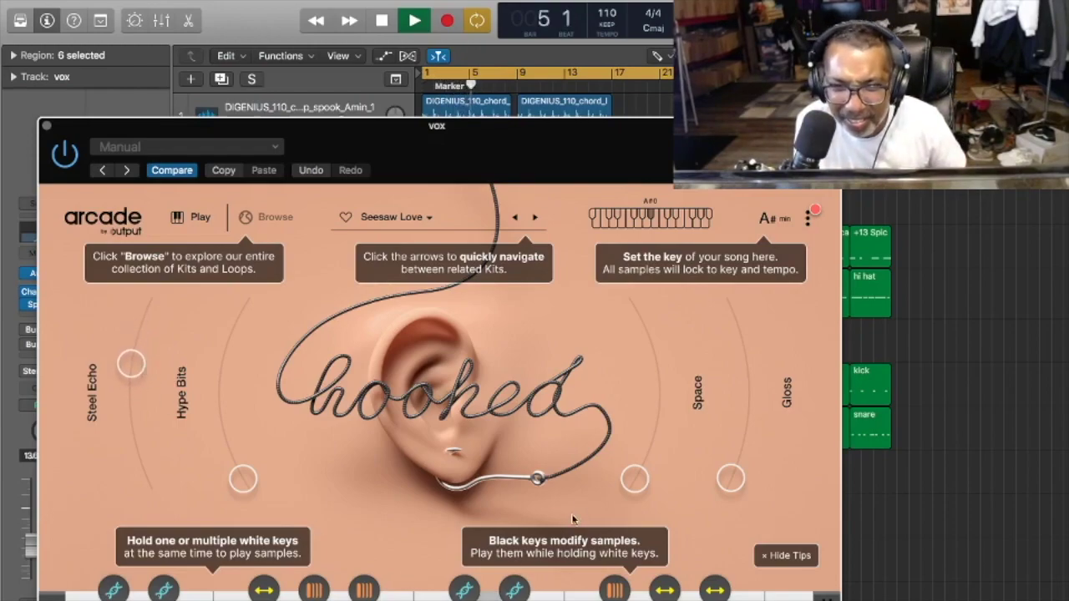
pyautogui.moveTo(731, 480); pyautogui.dragTo(743, 394)
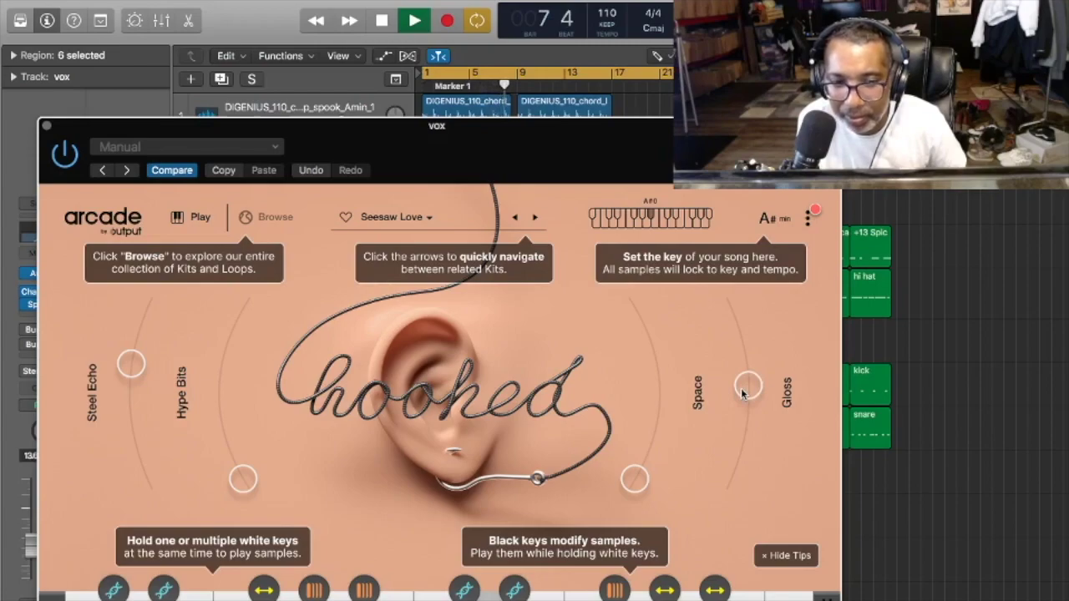
pyautogui.moveTo(240, 473); pyautogui.dragTo(235, 371)
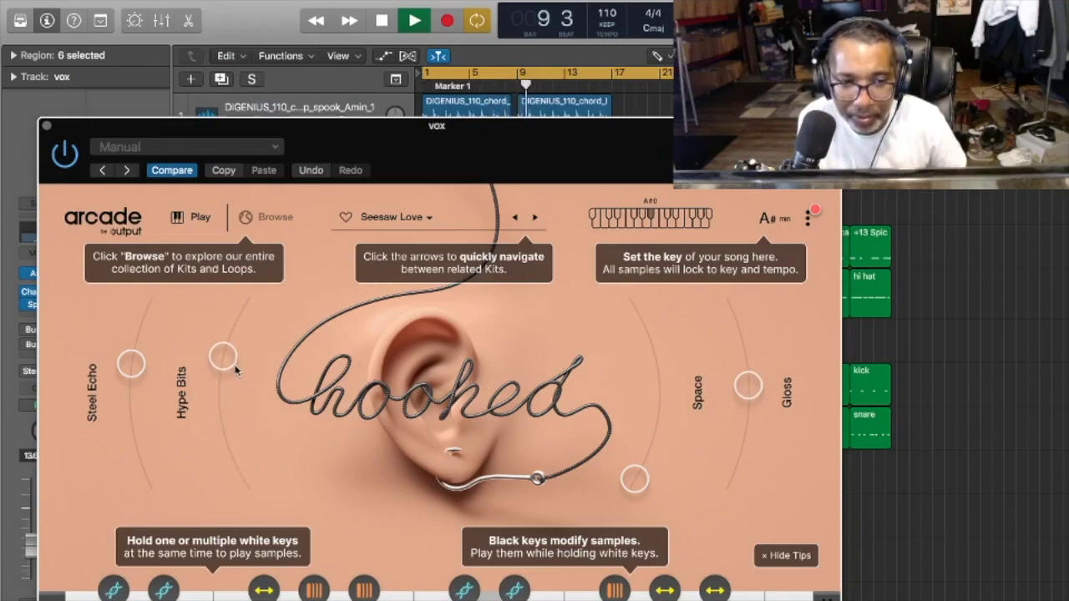
pyautogui.moveTo(229, 374); pyautogui.dragTo(227, 445)
pyautogui.press('space')
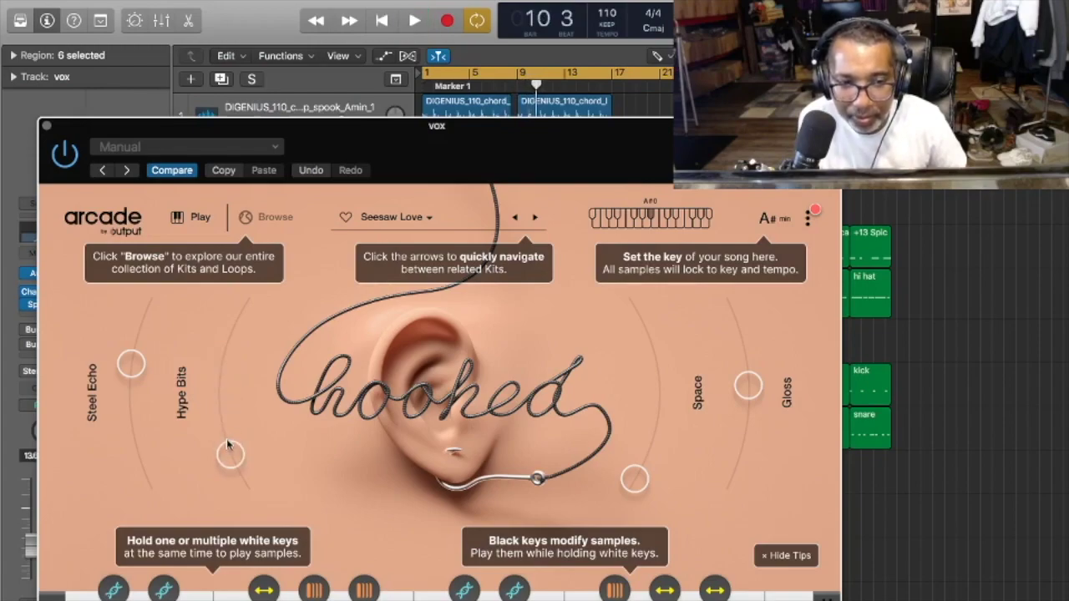
pyautogui.click(46, 126)
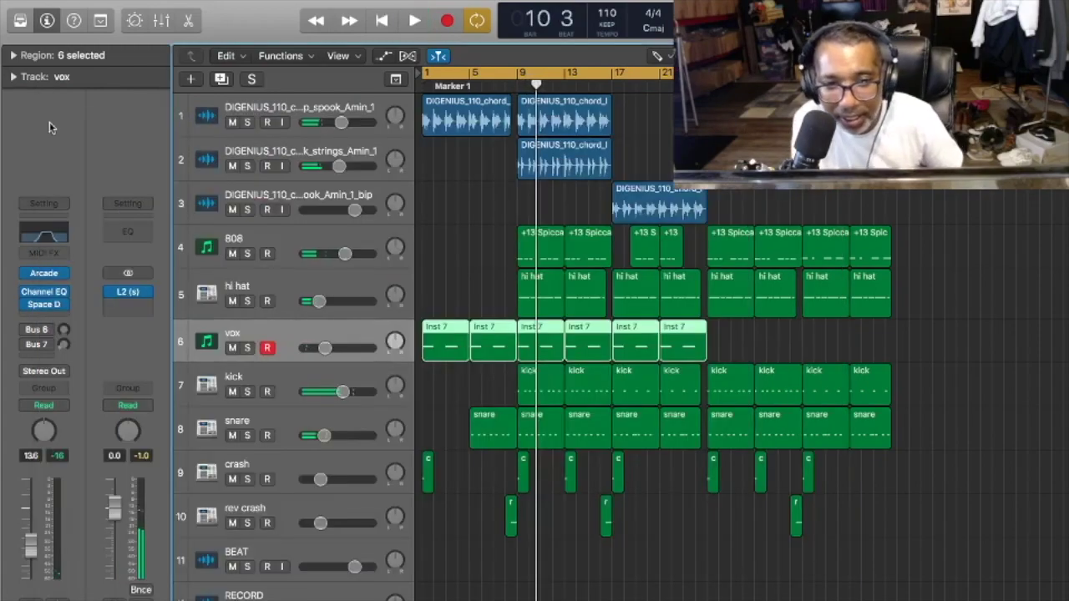
# Audition Arcade's related kits Unfinished Business, Now It's Rainin' and Where Were You Tonight, ending on Lose Control.
pyautogui.moveTo(48, 281)
pyautogui.click(46, 278)
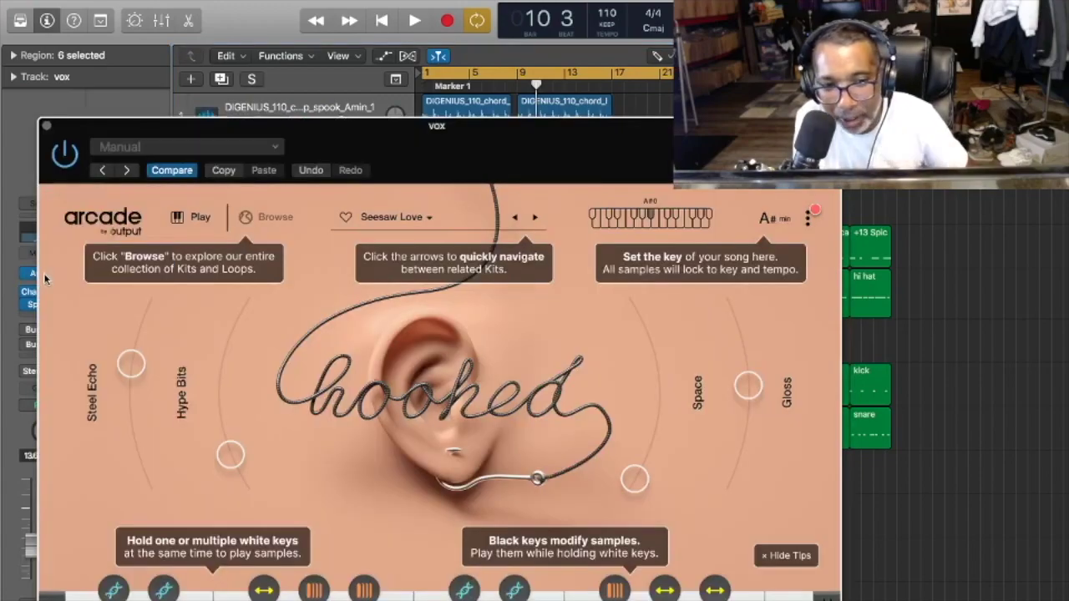
pyautogui.click(536, 219)
pyautogui.press('space')
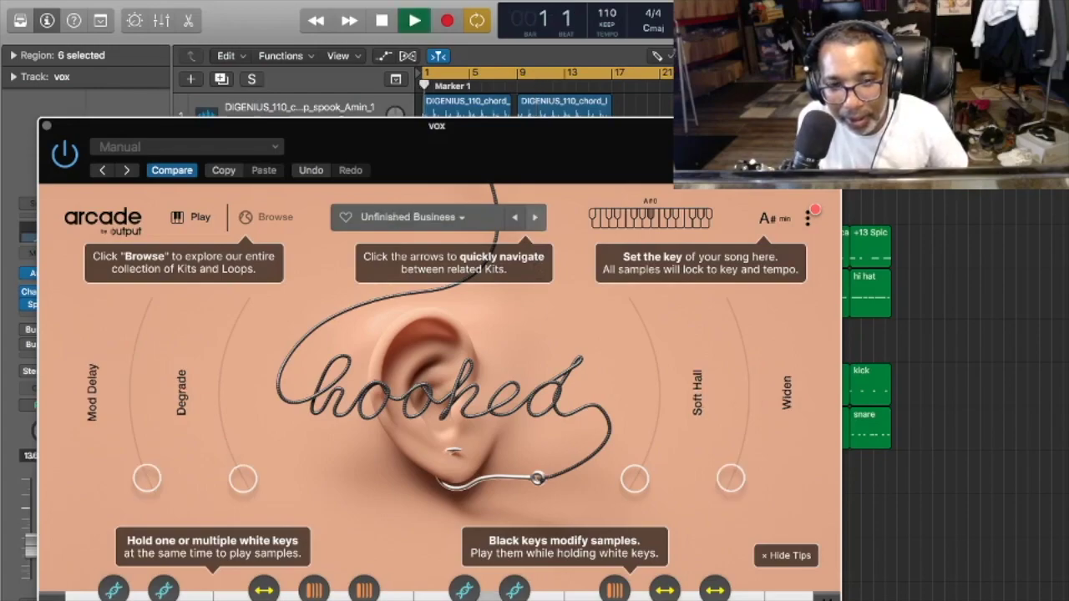
pyautogui.click(536, 219)
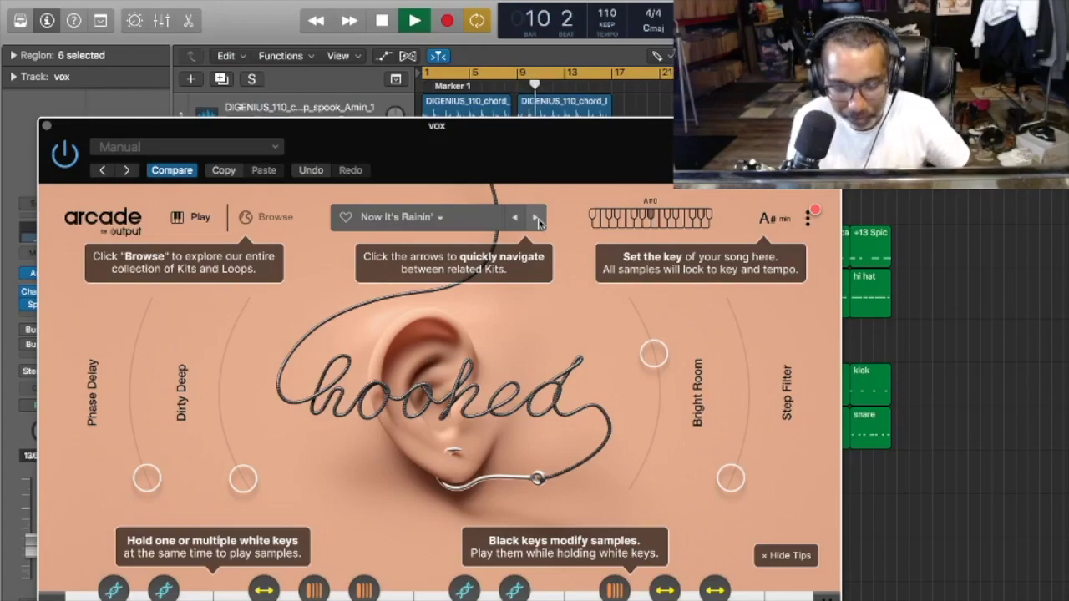
pyautogui.click(536, 218)
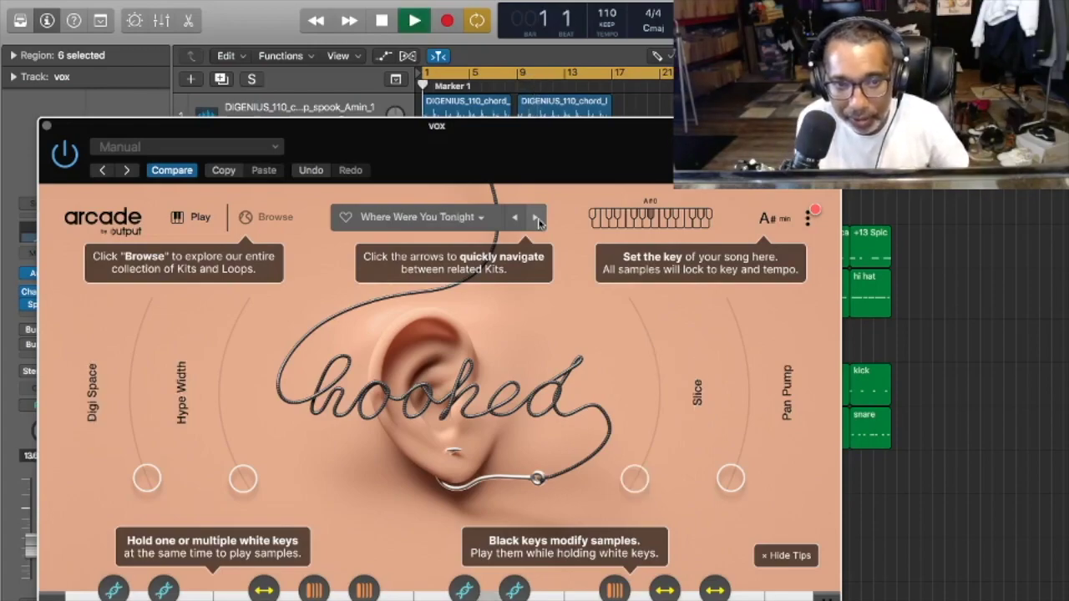
pyautogui.click(537, 219)
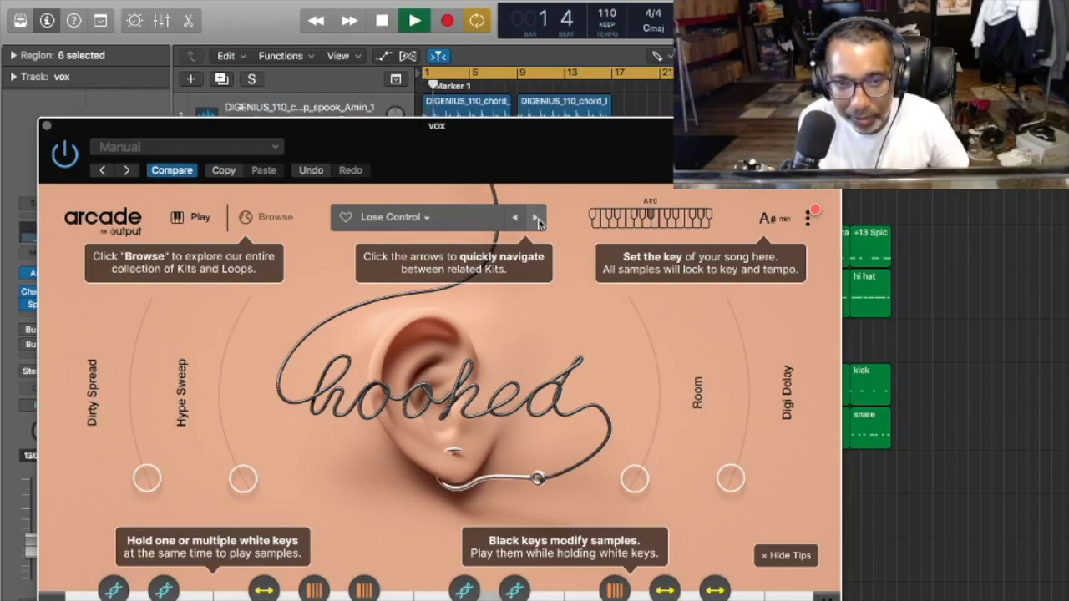
# Audition the Angels Core and In the Open kits in turn against the start of the beat.
pyautogui.press('space')
pyautogui.click(536, 219)
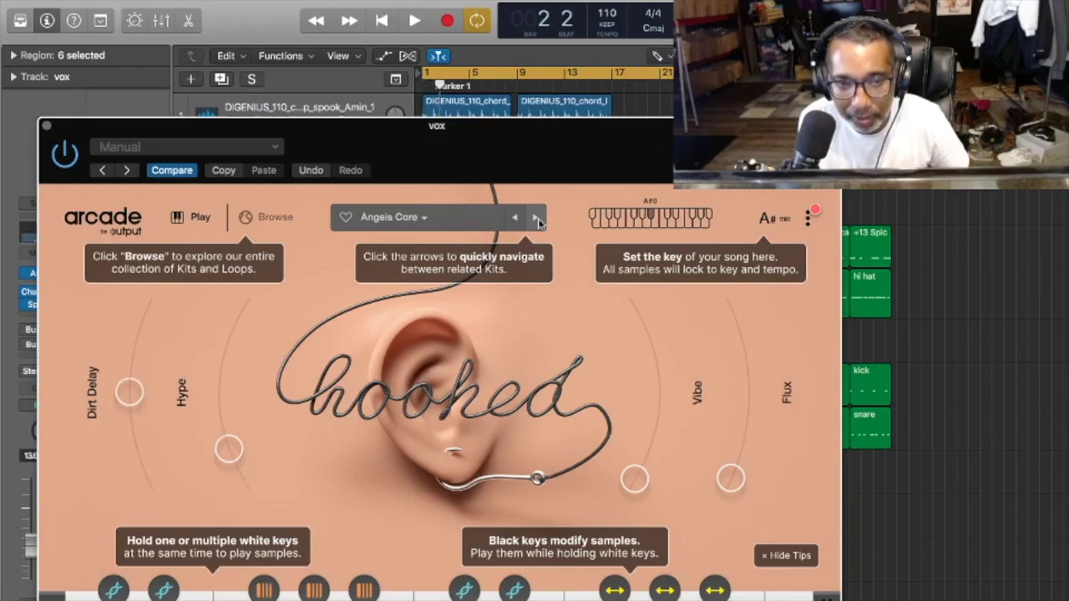
pyautogui.press('space')
pyautogui.press('space')
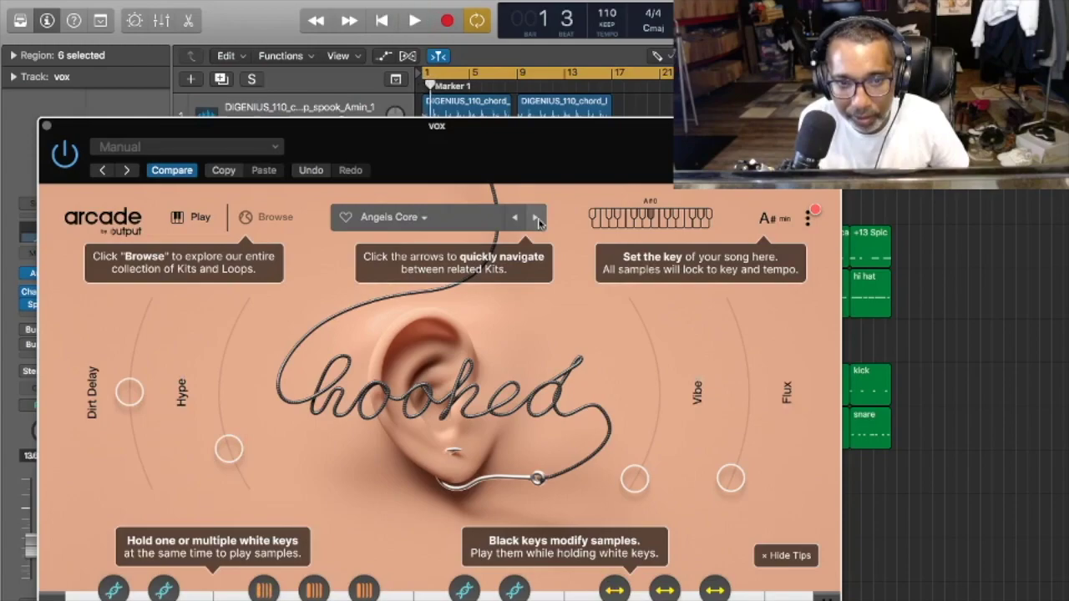
pyautogui.click(537, 218)
pyautogui.press('space')
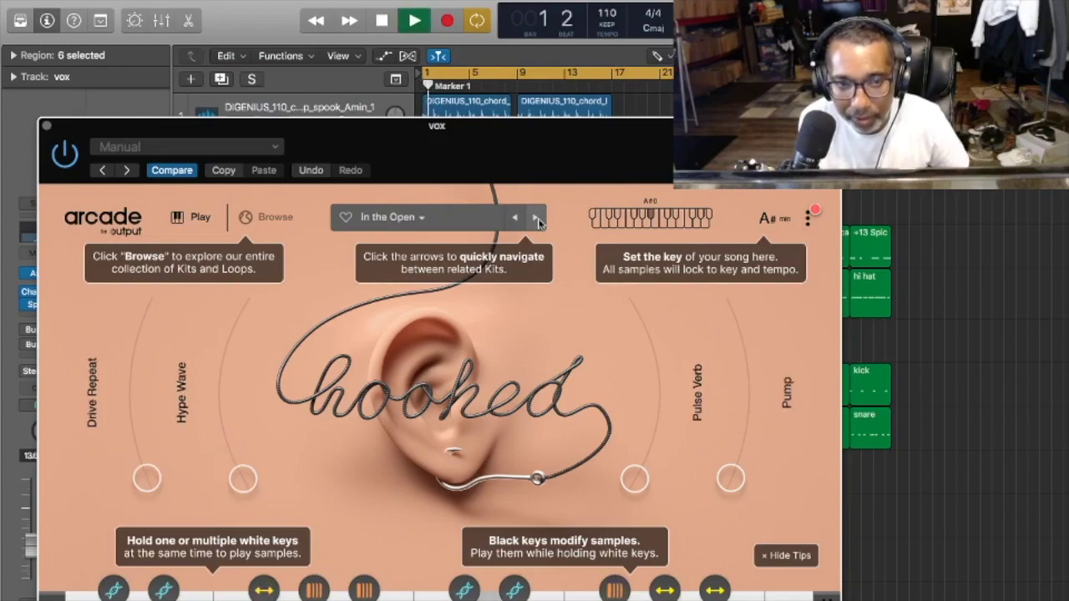
pyautogui.press('space')
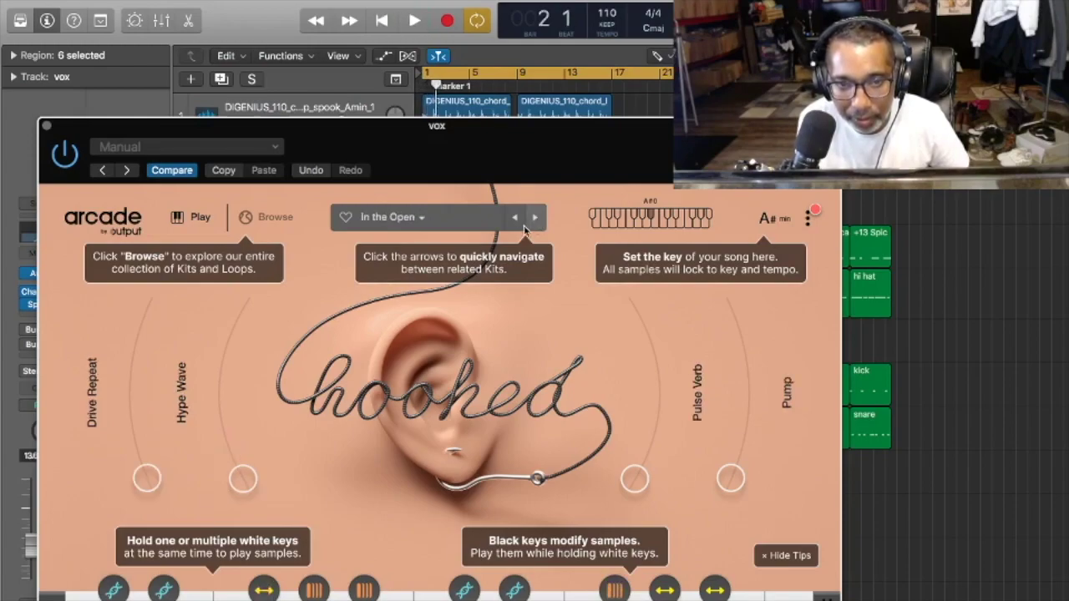
# Return Arcade to the Lose Control kit, play it briefly and close the instrument.
pyautogui.click(515, 218)
pyautogui.click(515, 218)
pyautogui.press('space')
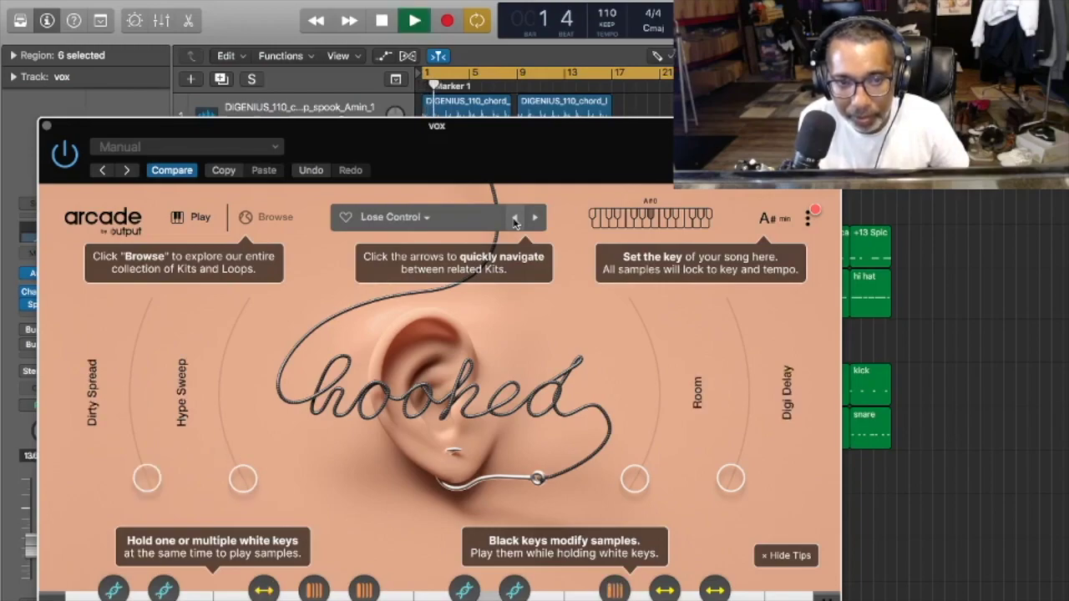
pyautogui.press('space')
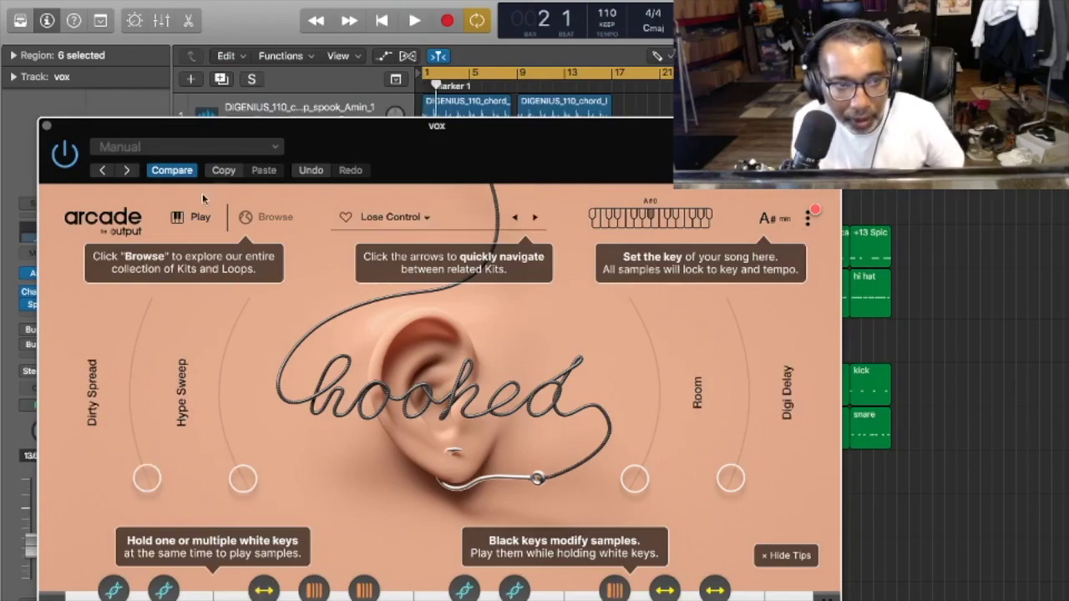
pyautogui.click(47, 129)
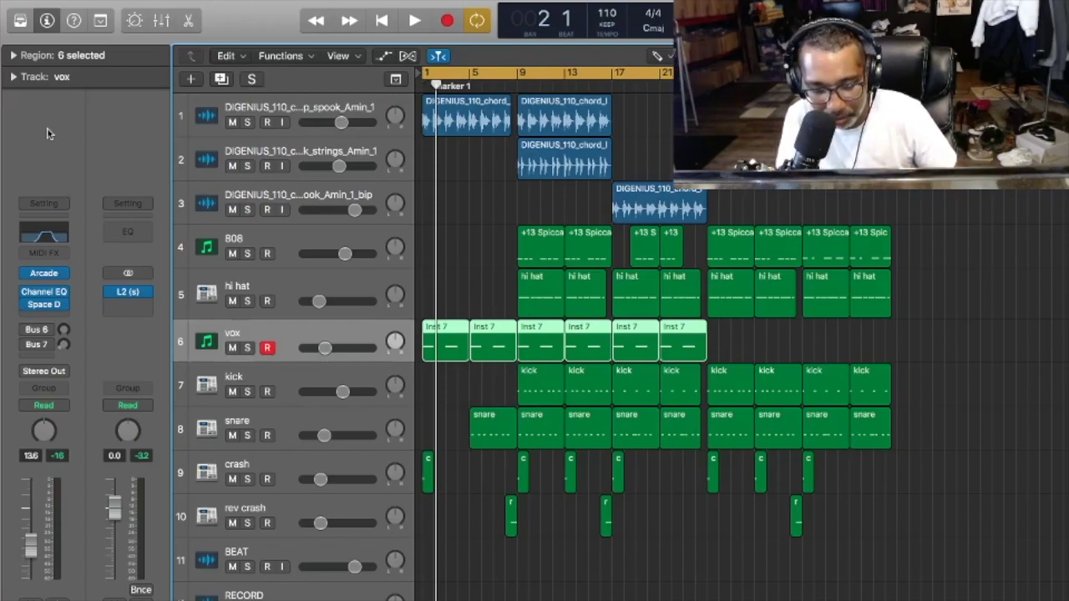
# Play the arrangement, raise the vox track's volume to -10.8 dB and mute the track.
pyautogui.press('space')
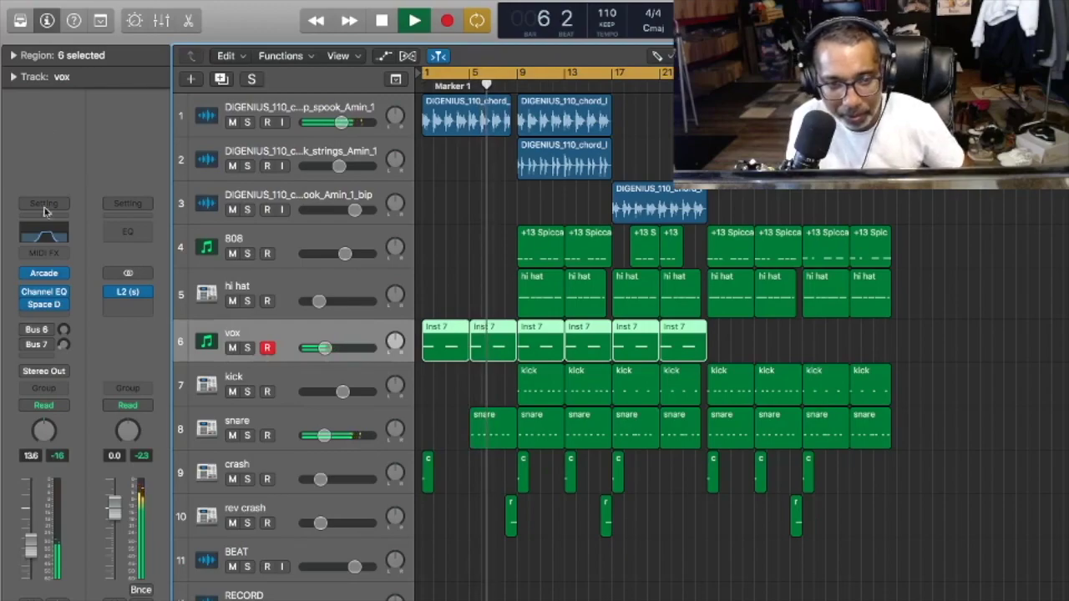
pyautogui.moveTo(325, 348); pyautogui.dragTo(331, 348)
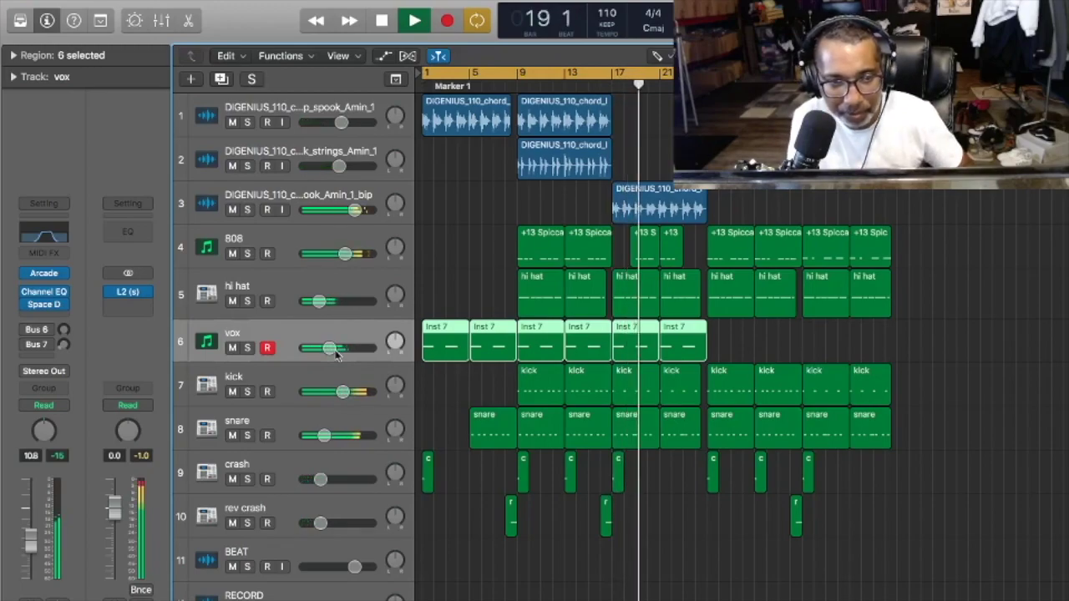
pyautogui.click(233, 348)
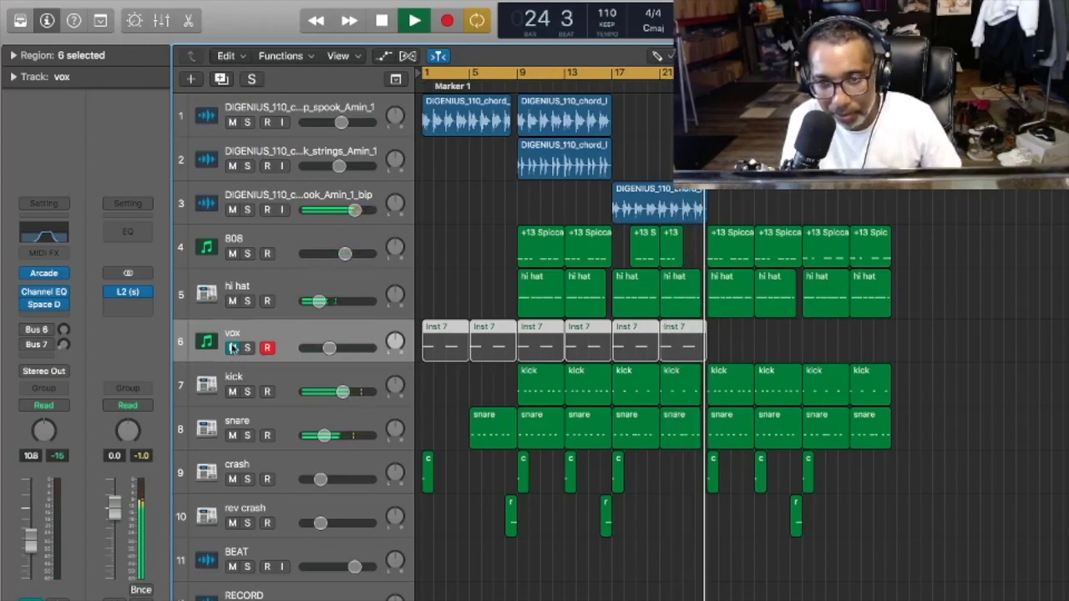
pyautogui.press('space')
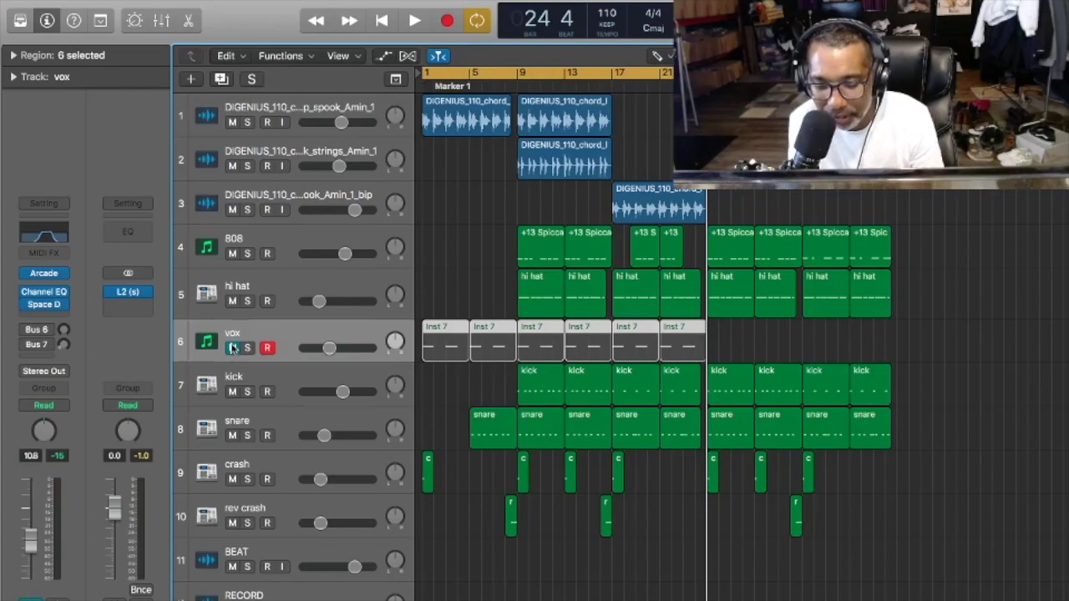
pyautogui.click(233, 347)
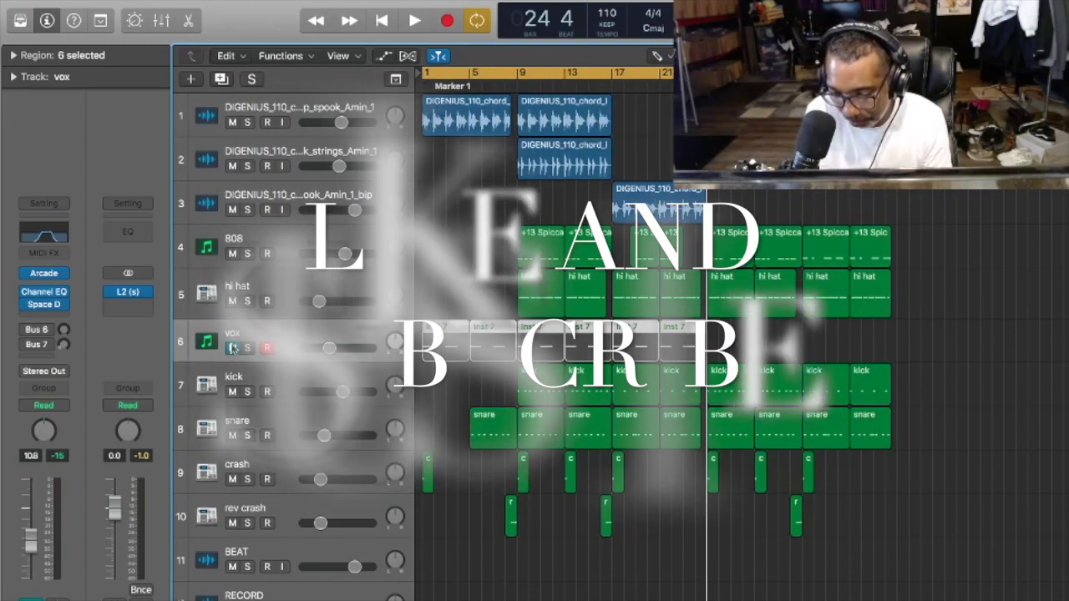